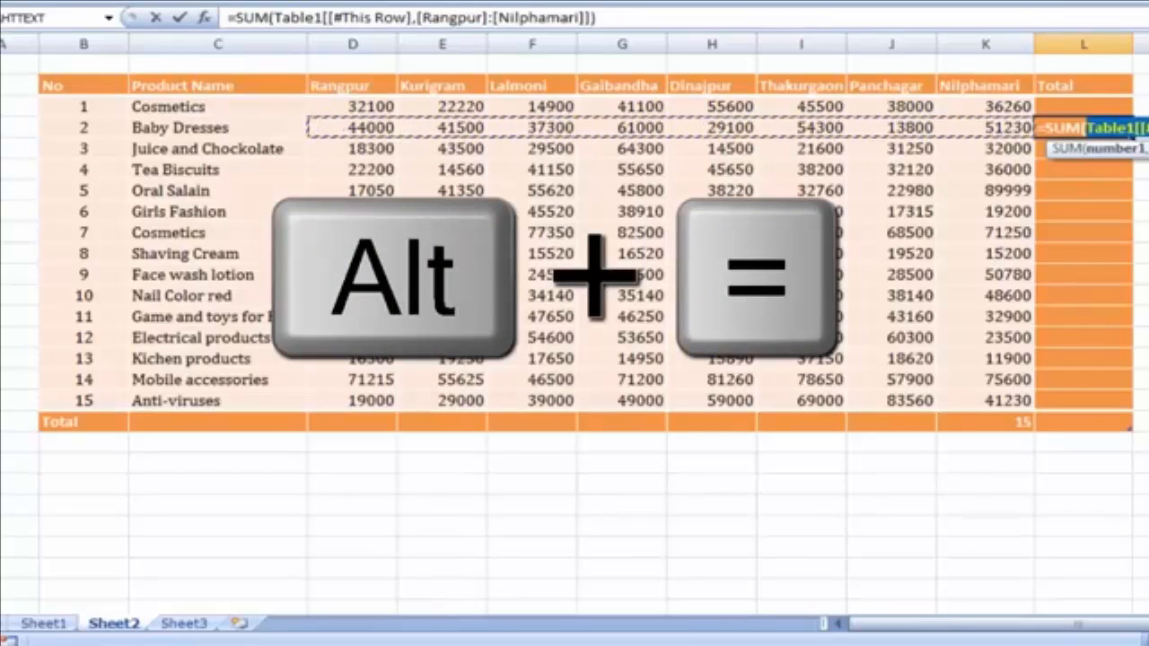
- Fill the Total column with each row's sum of Rangpur through Nilphamari, and check the sum of the Anti-viruses row
key("Return")
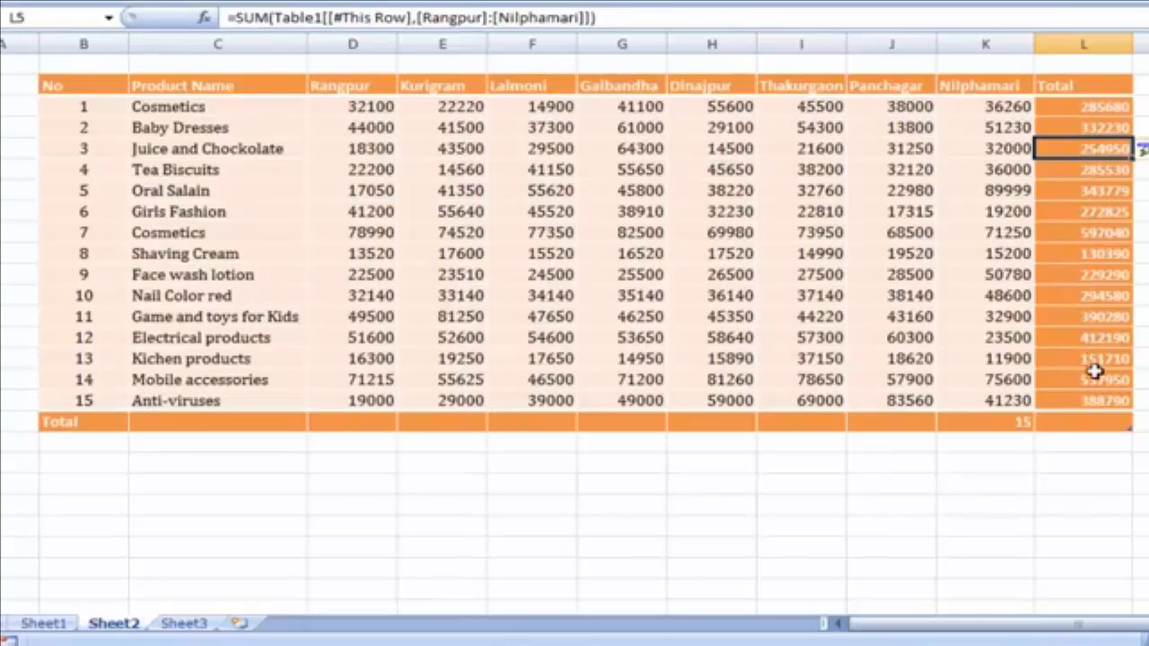
left_click_drag(373, 404, 872, 406)
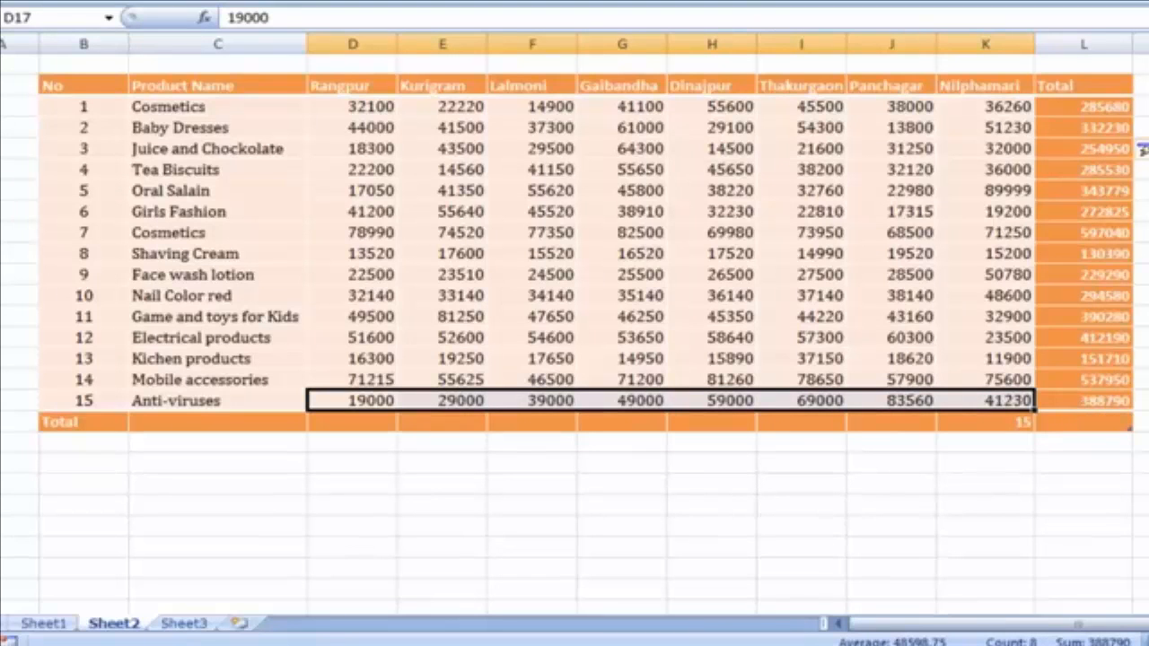
left_click(1140, 275)
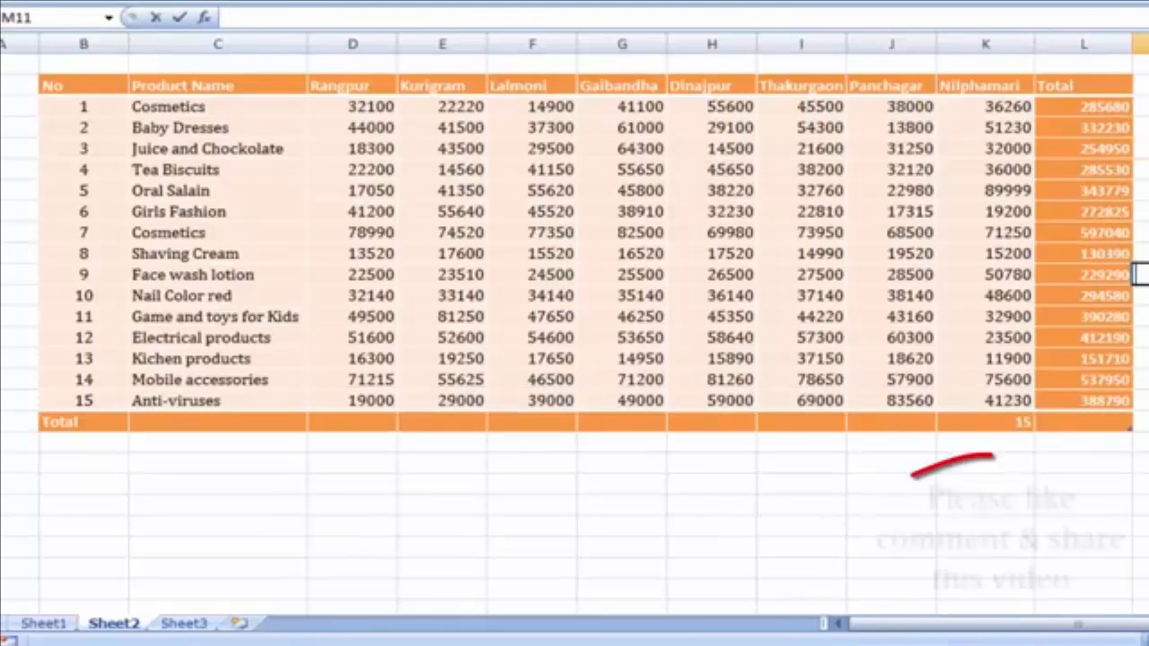
left_click(1140, 212)
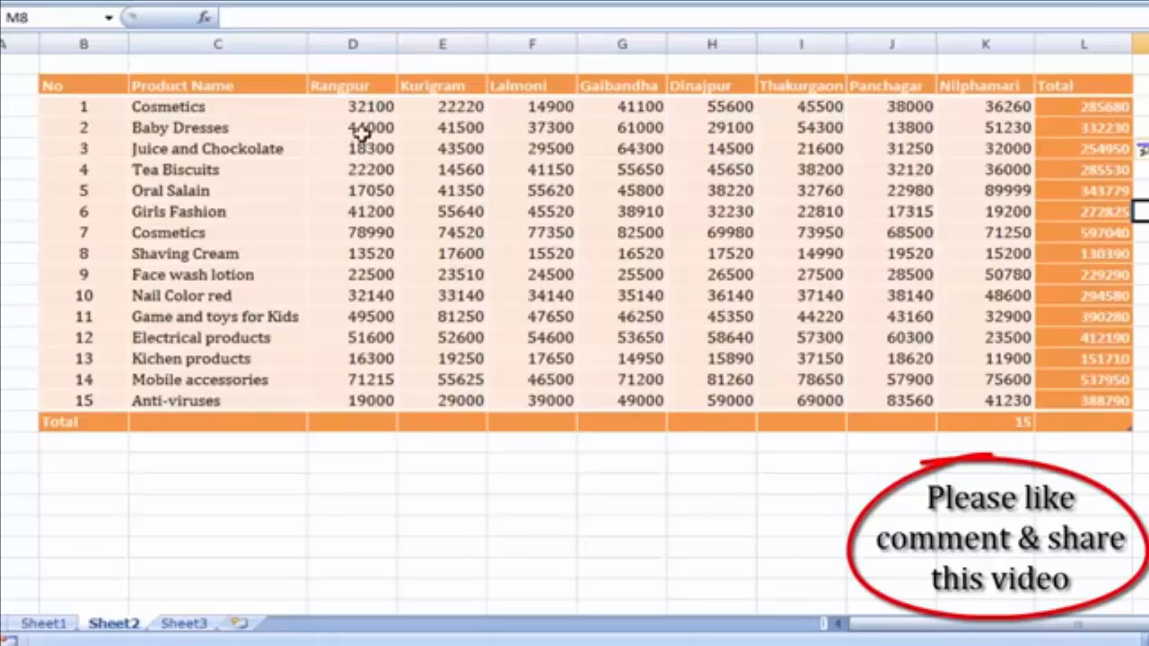
- Check the Rangpur figures and set that column's total-row cell to Average
left_click_drag(370, 106, 372, 400)
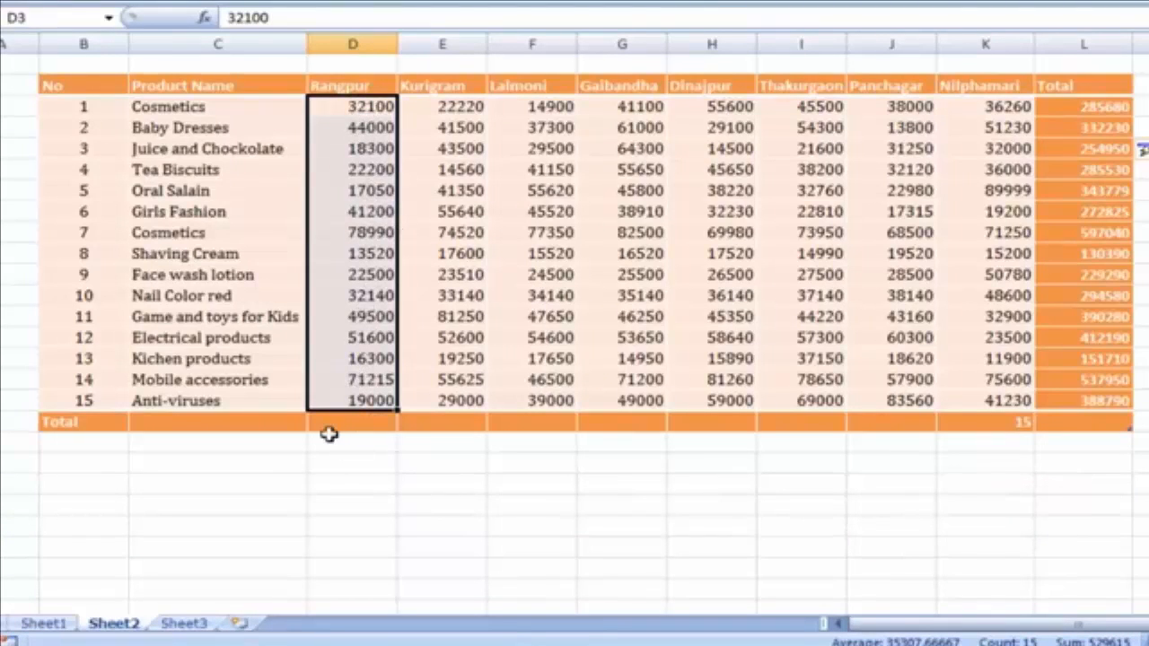
left_click(370, 150)
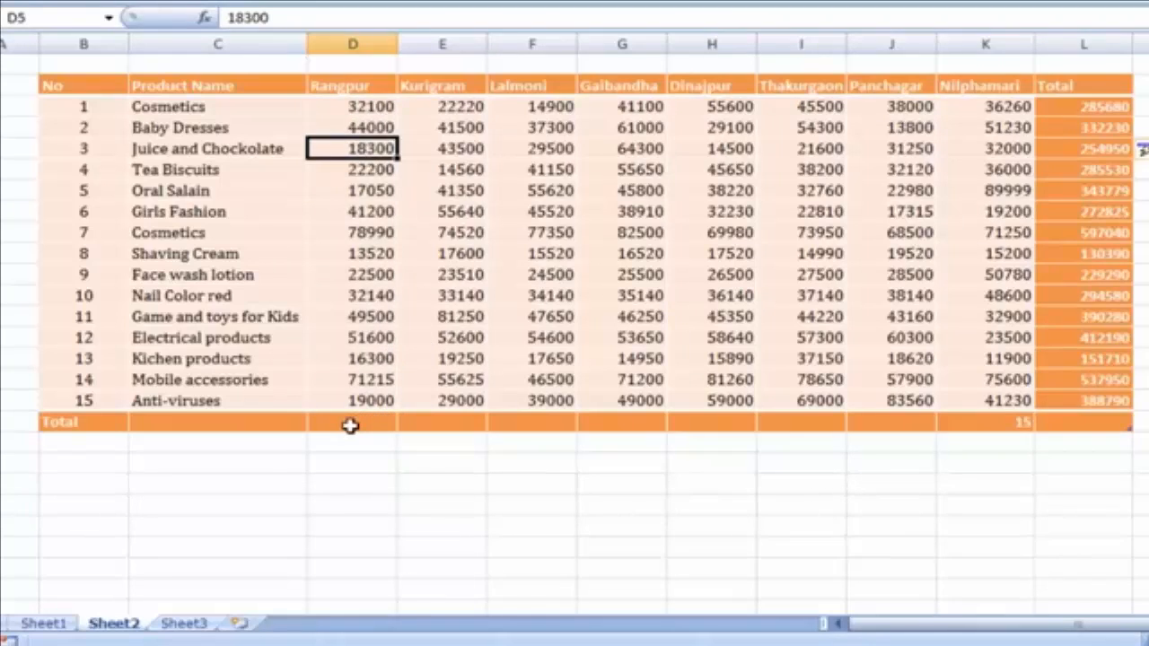
left_click(350, 424)
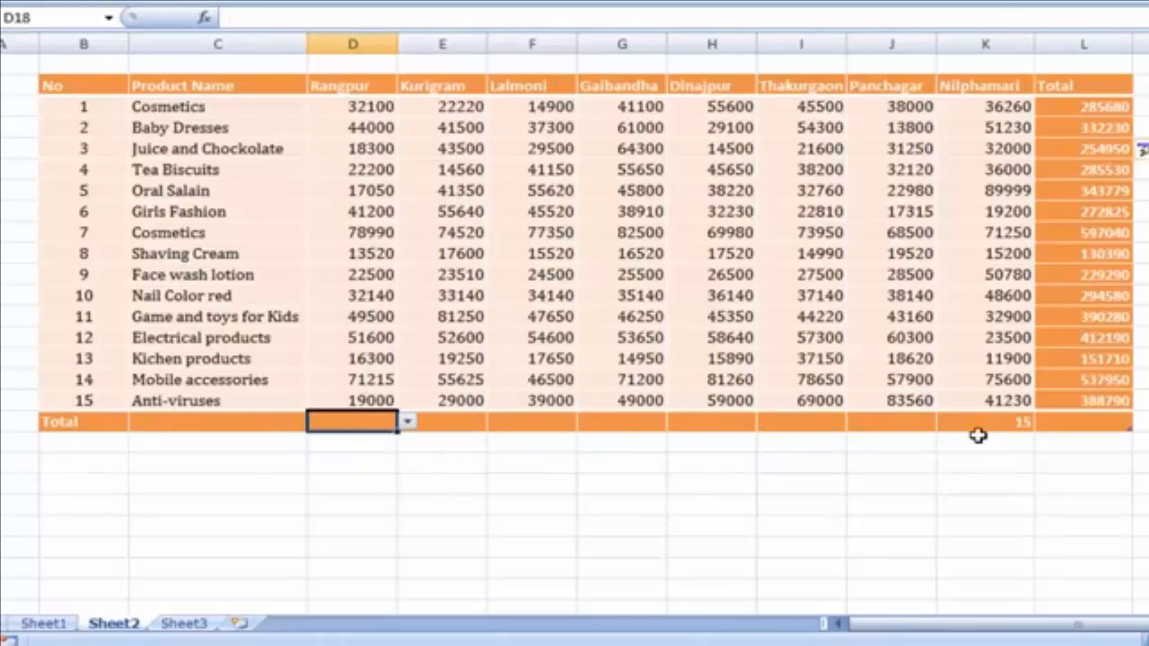
left_click(407, 424)
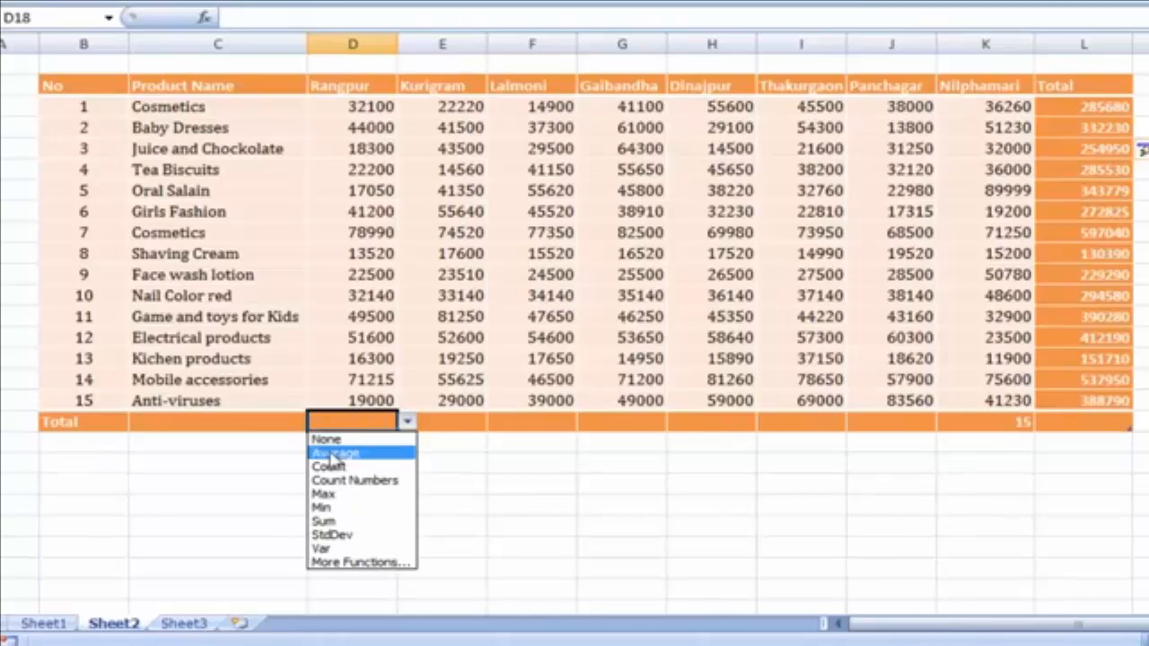
left_click(374, 460)
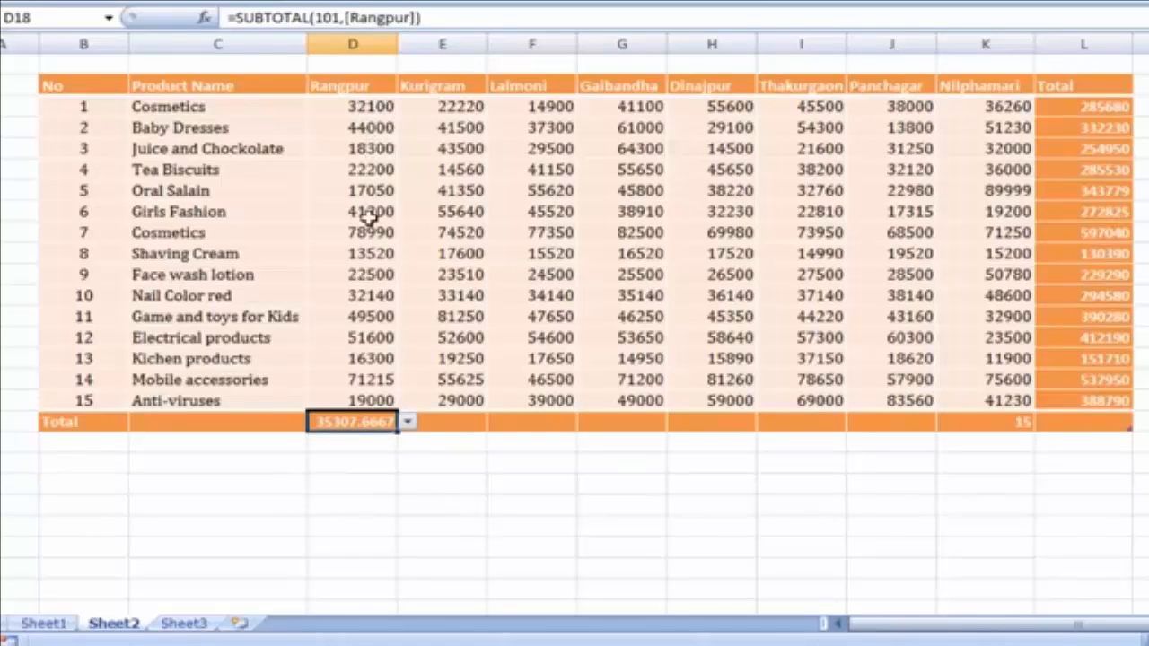
- Switch the Rangpur total-row function to Count, followed by Count Numbers
left_click(407, 423)
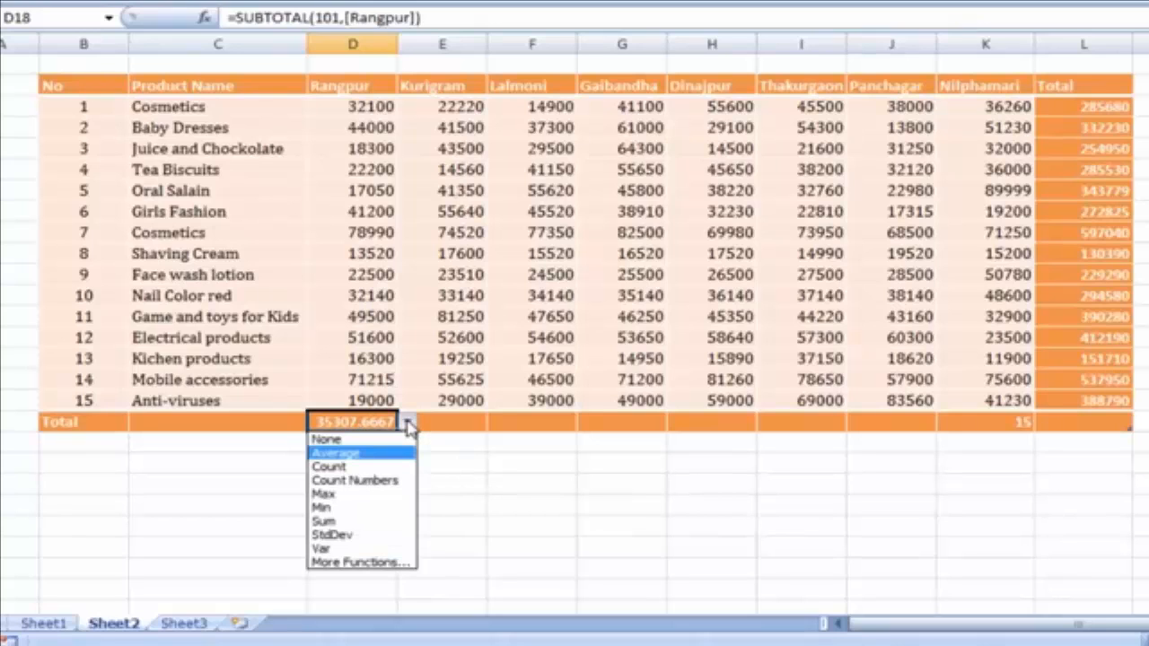
left_click(368, 467)
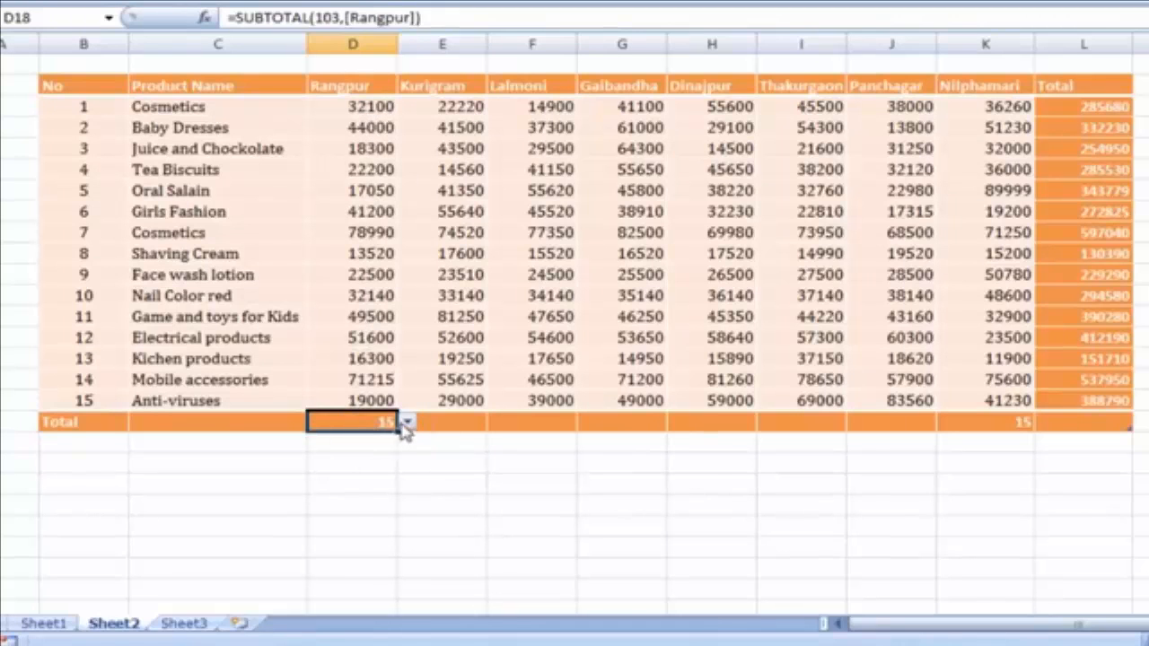
left_click(406, 424)
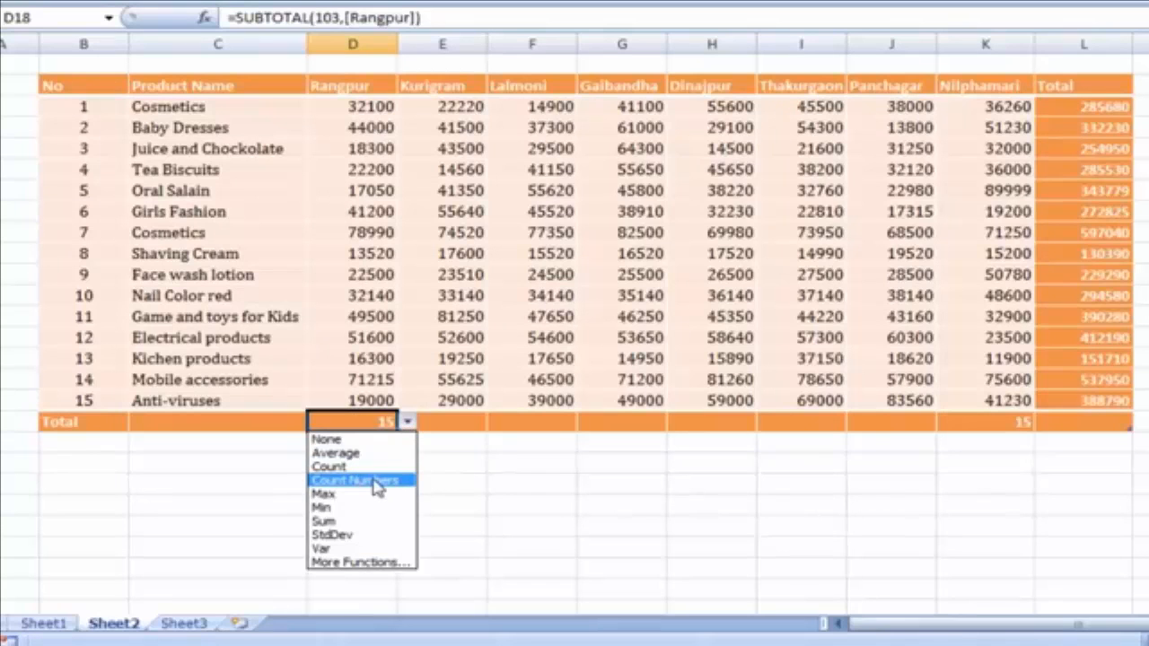
left_click(375, 482)
- Try Max and after that Min as the Rangpur column's total-row function
left_click(409, 423)
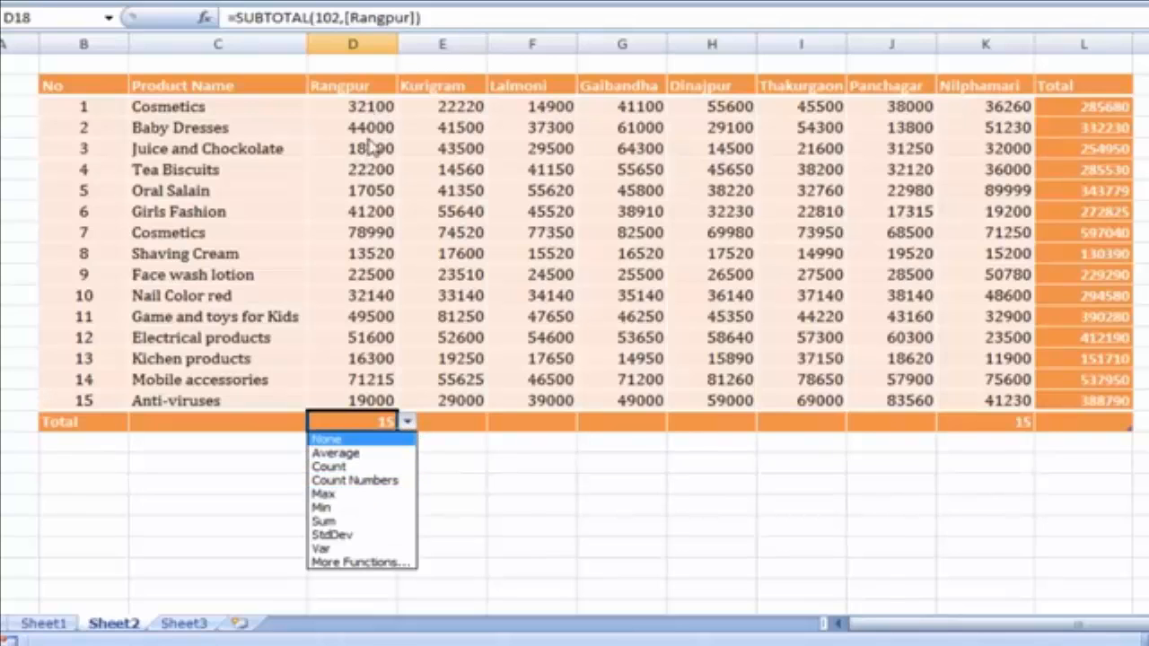
left_click(363, 496)
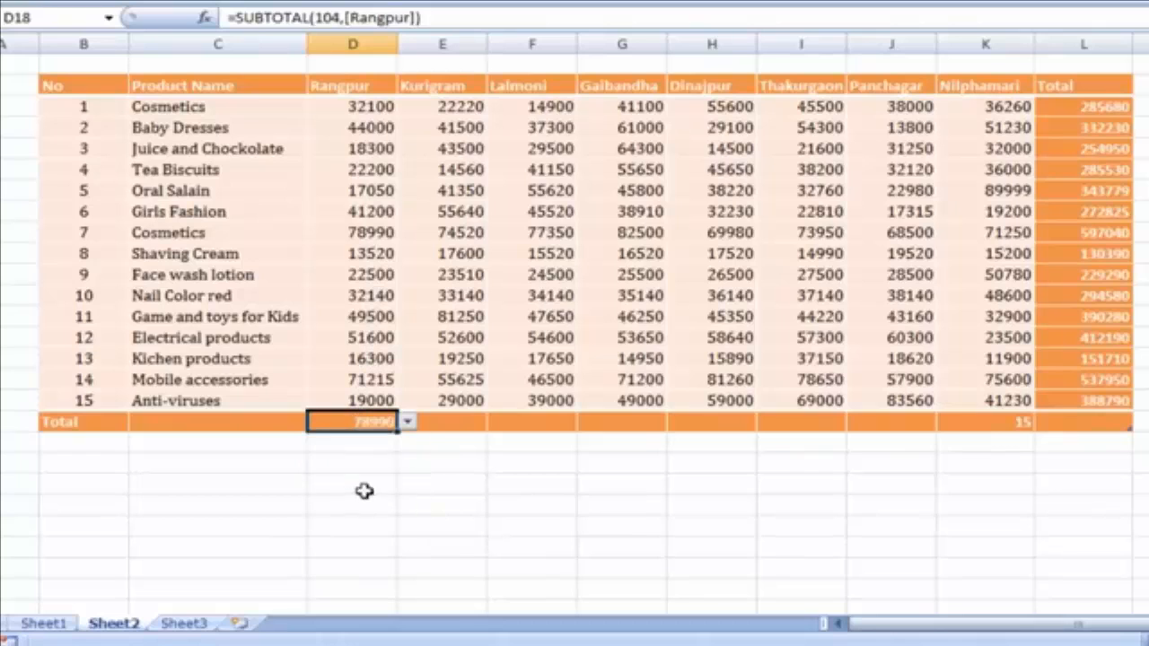
left_click(406, 422)
left_click(345, 506)
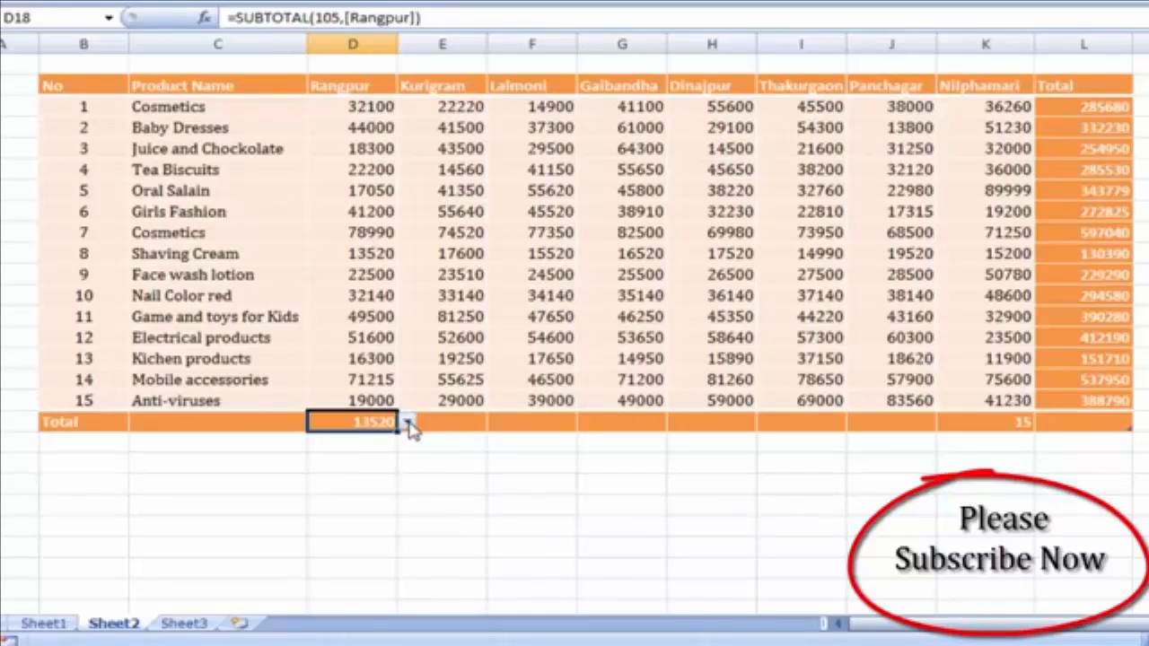
- Set the Rangpur total-row function to Sum and check it against the sum of the column's 15 values
left_click(407, 423)
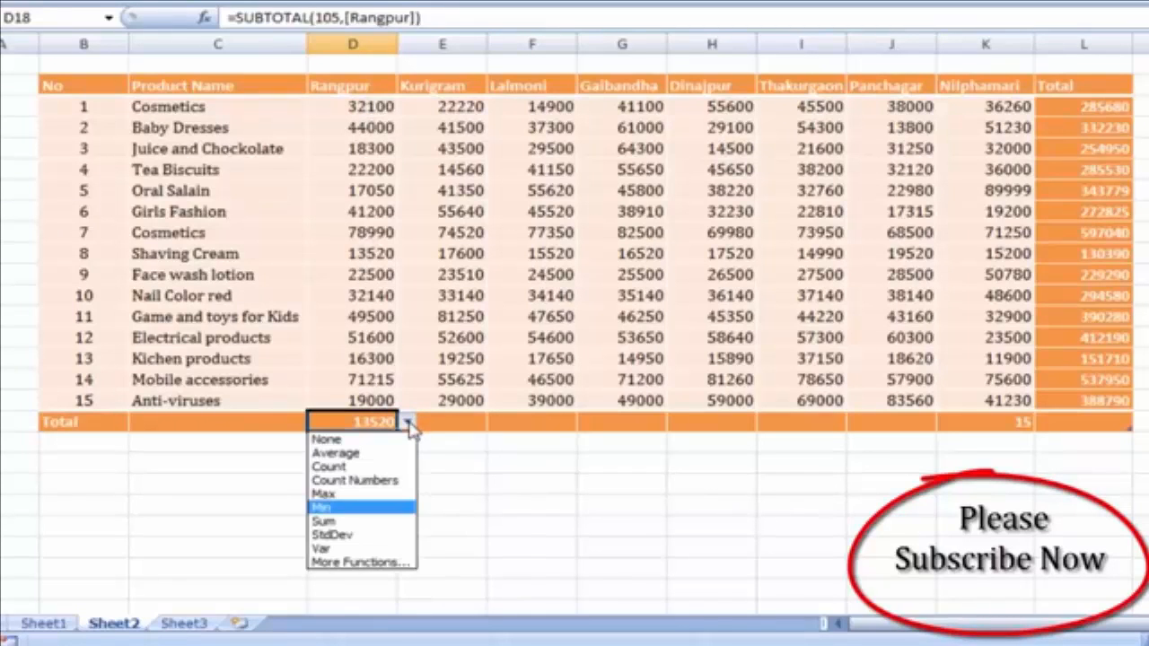
left_click(349, 524)
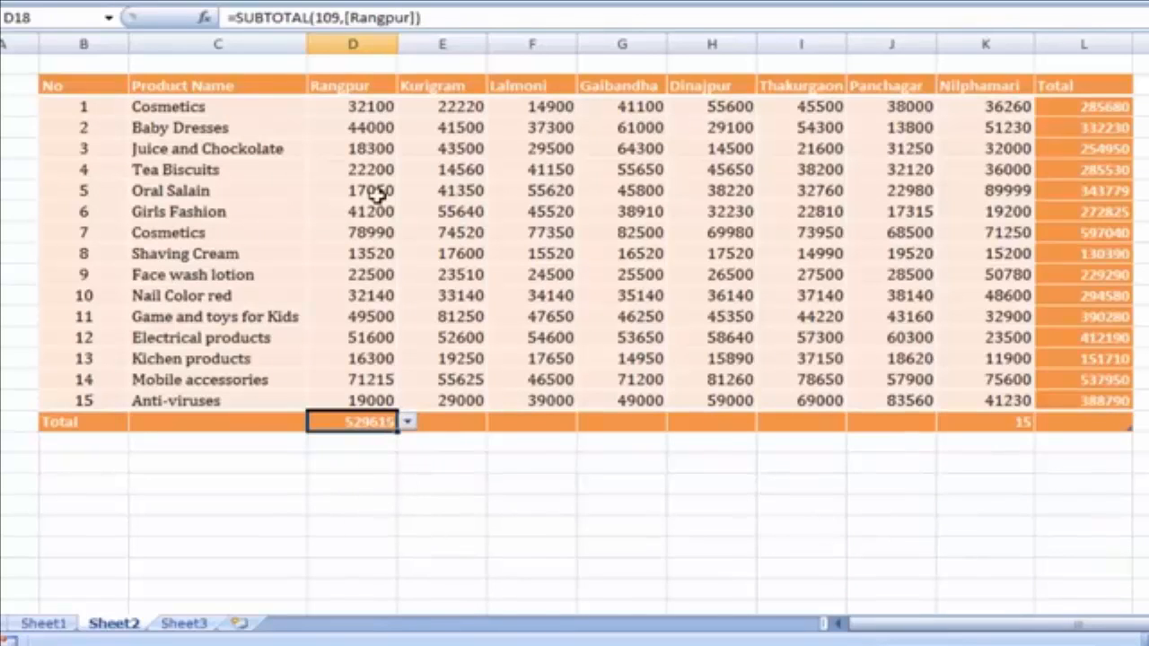
left_click_drag(369, 106, 369, 400)
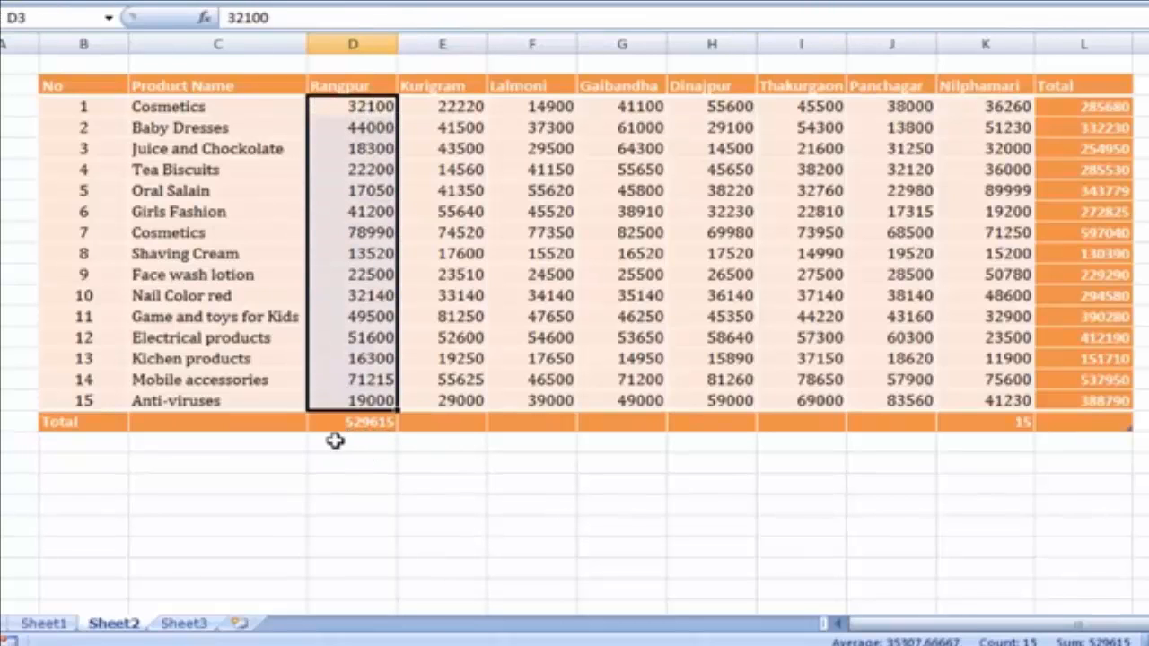
left_click(359, 464)
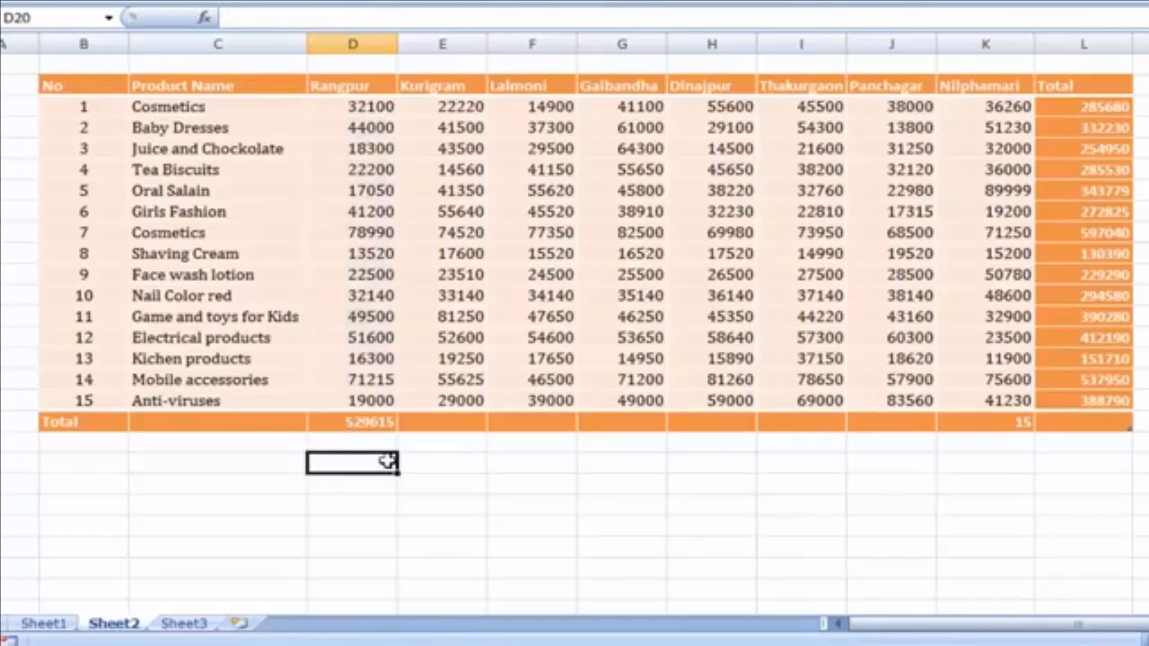
- Copy the Rangpur total-row sum across to the Total column, and check the Kurigram result against its values
left_click(366, 423)
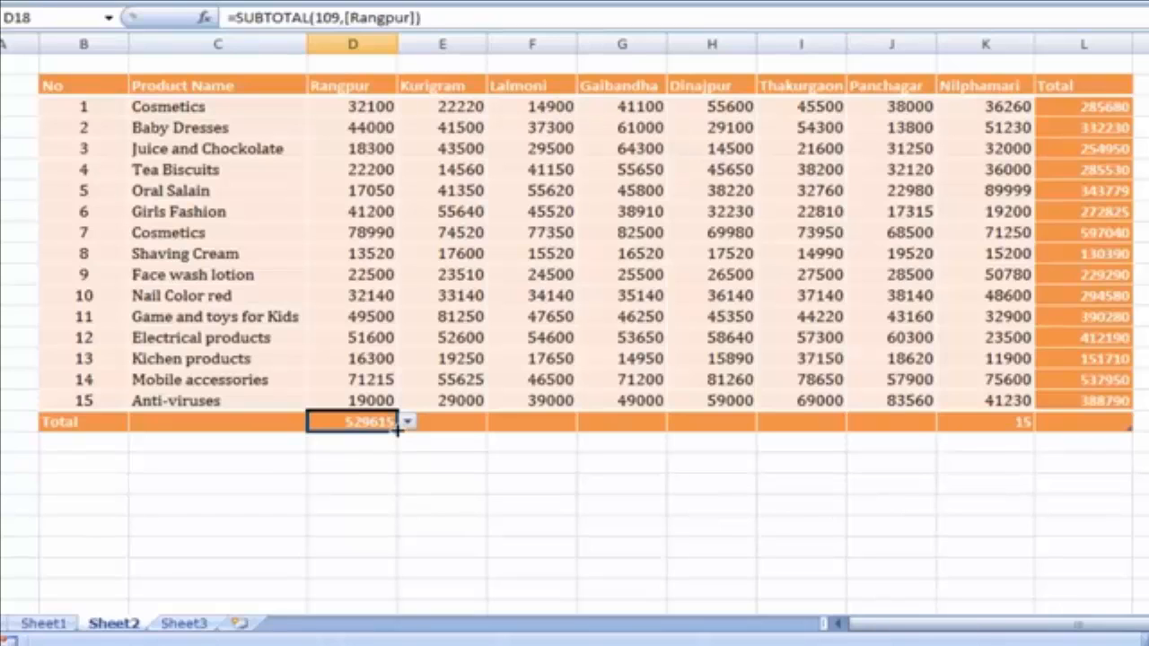
left_click_drag(398, 431, 1096, 434)
left_click(597, 476)
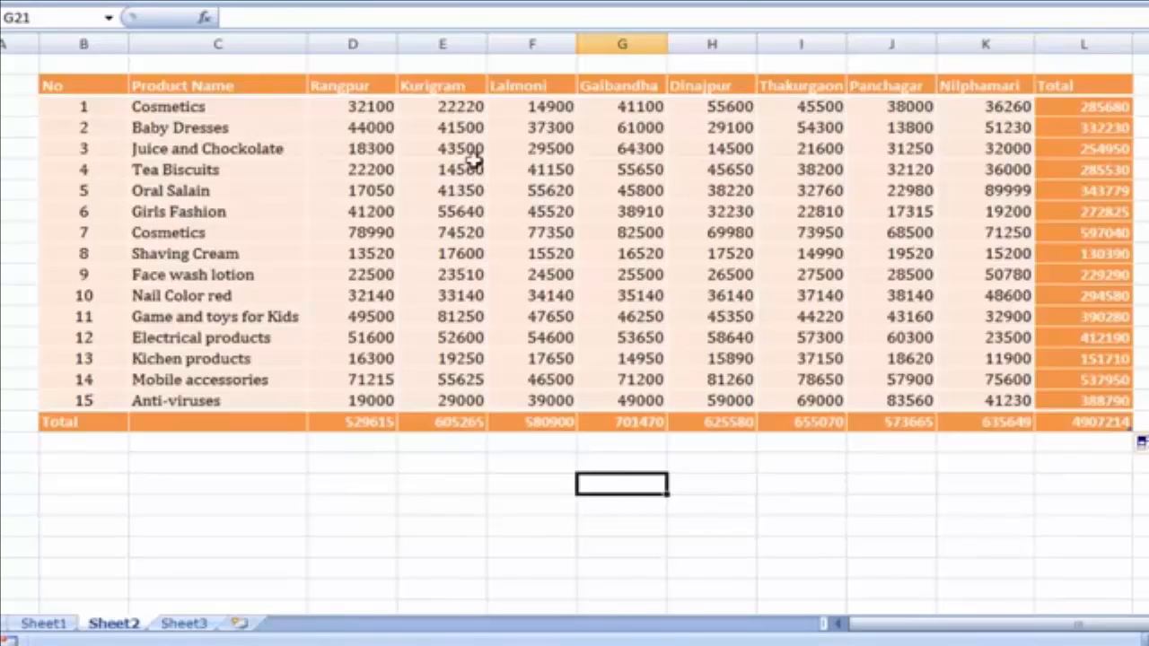
left_click_drag(462, 106, 457, 395)
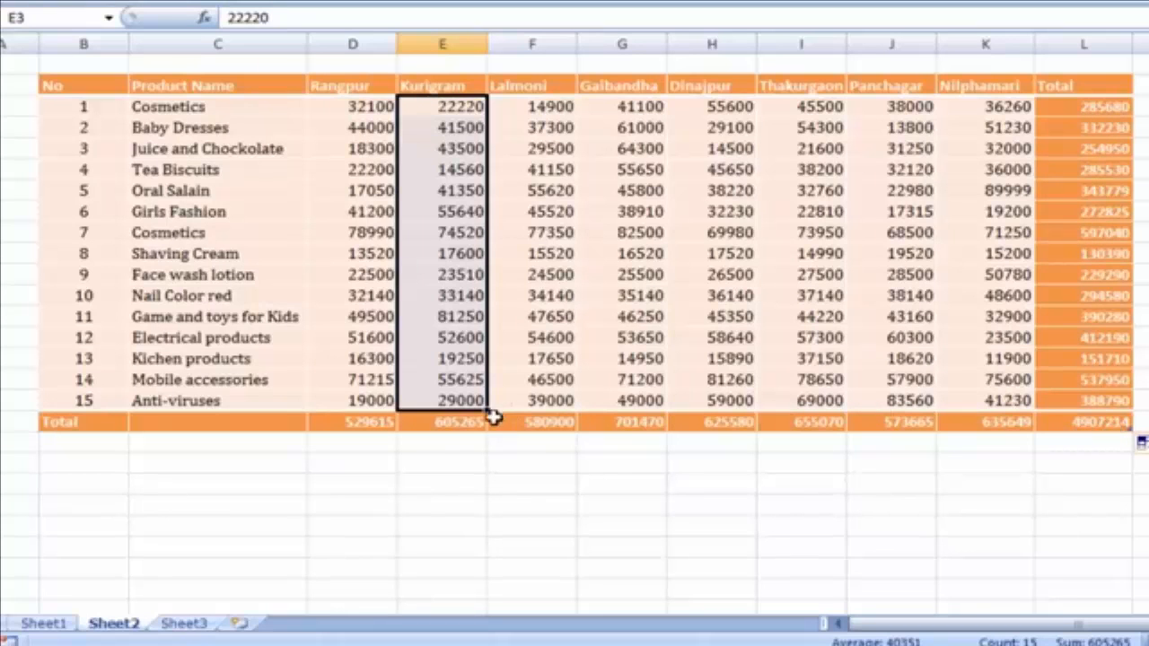
left_click(611, 457)
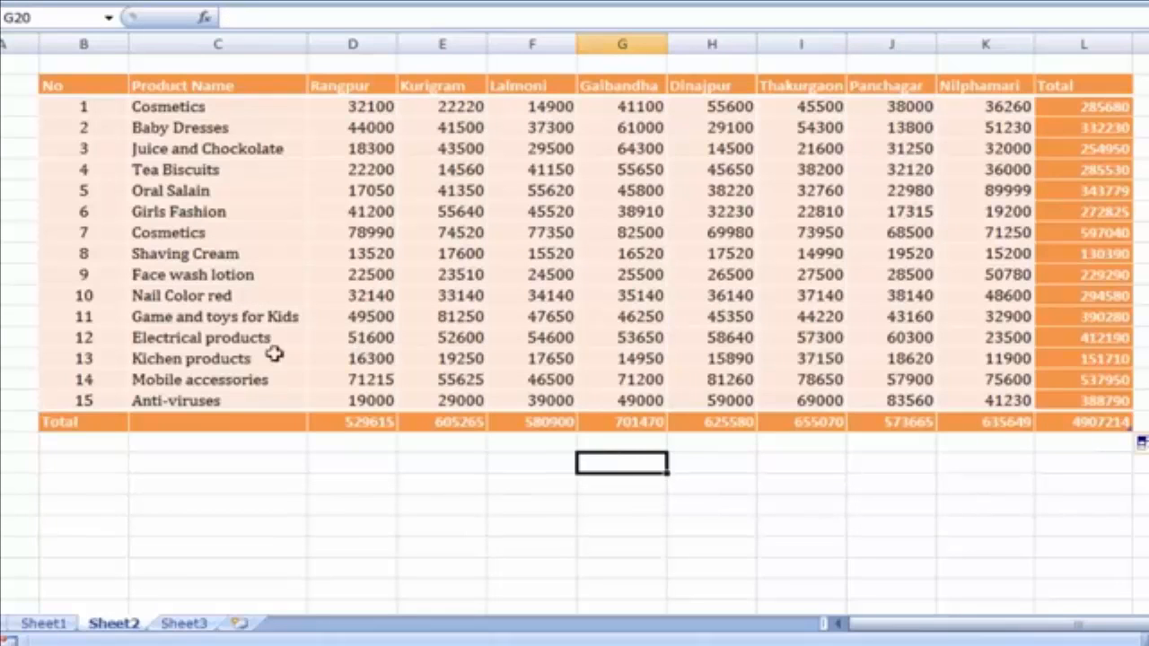
- Add a new blank row to the table after the Anti-viruses row, above the total row
left_click(83, 402)
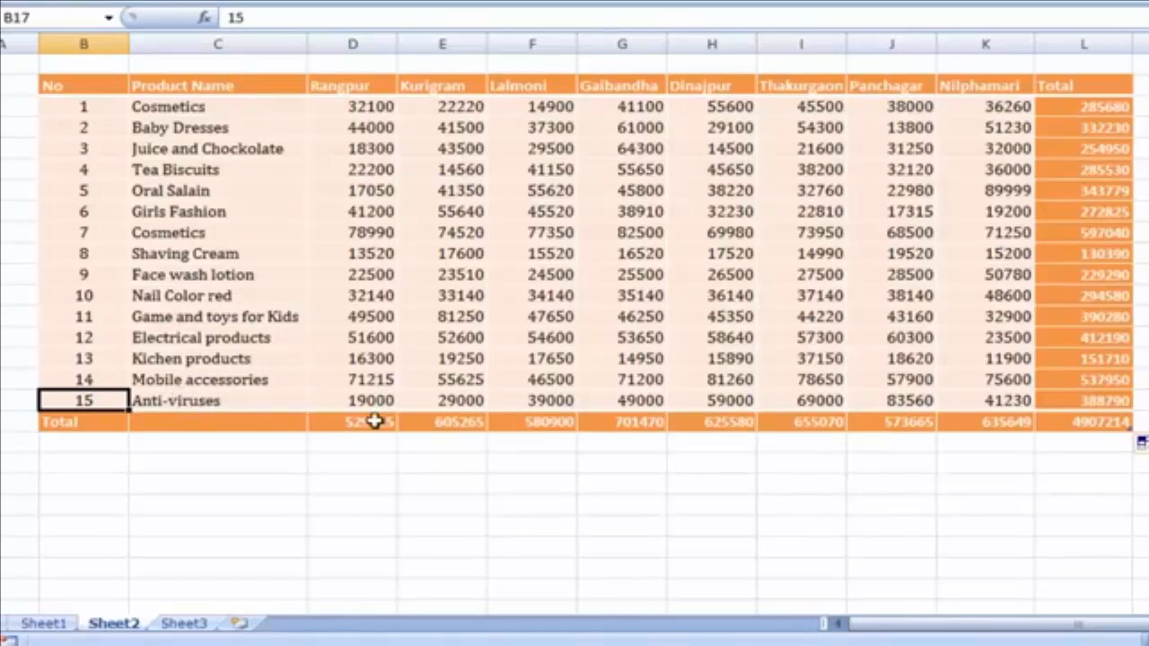
key("Right")
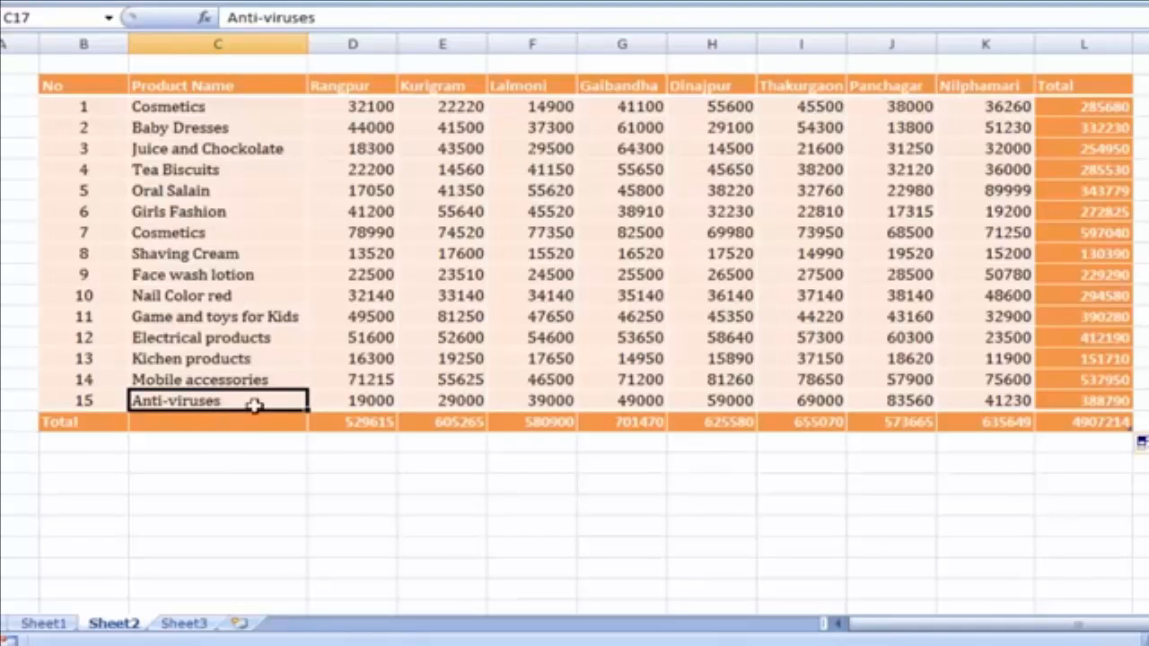
left_click(1084, 403)
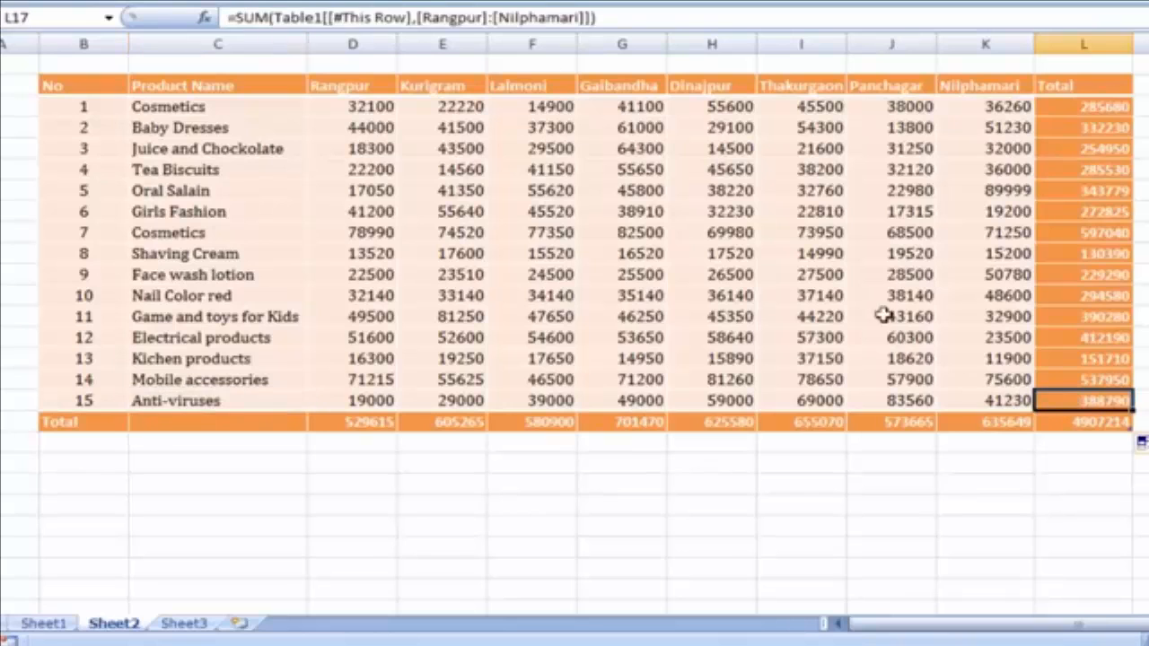
key("Tab")
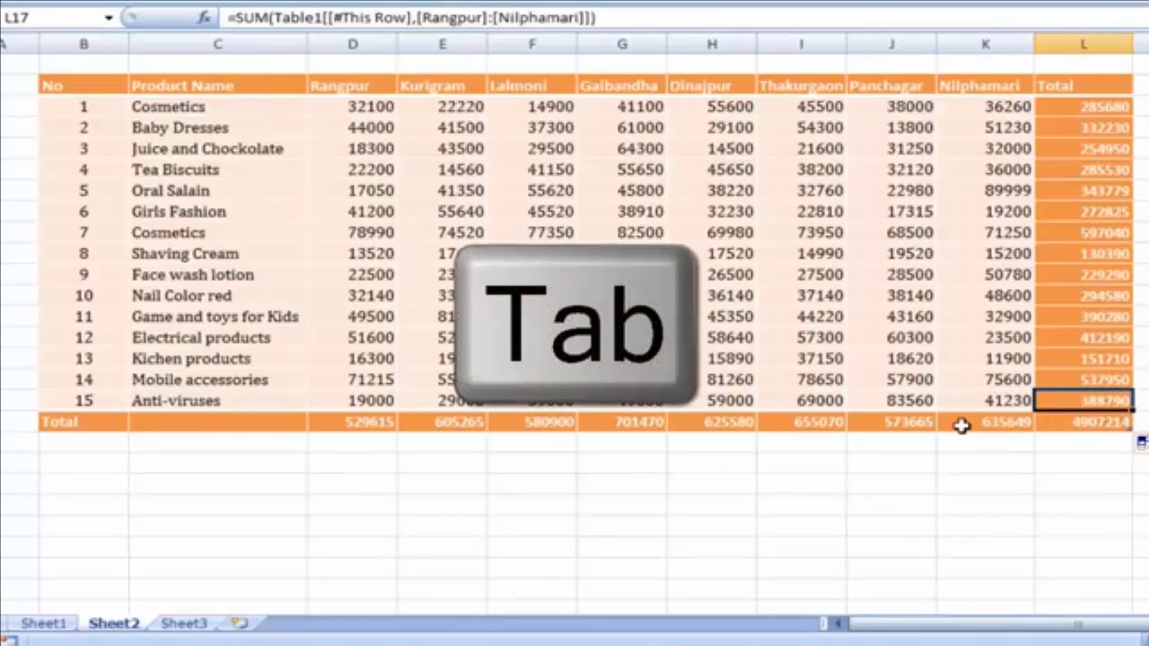
key("Tab")
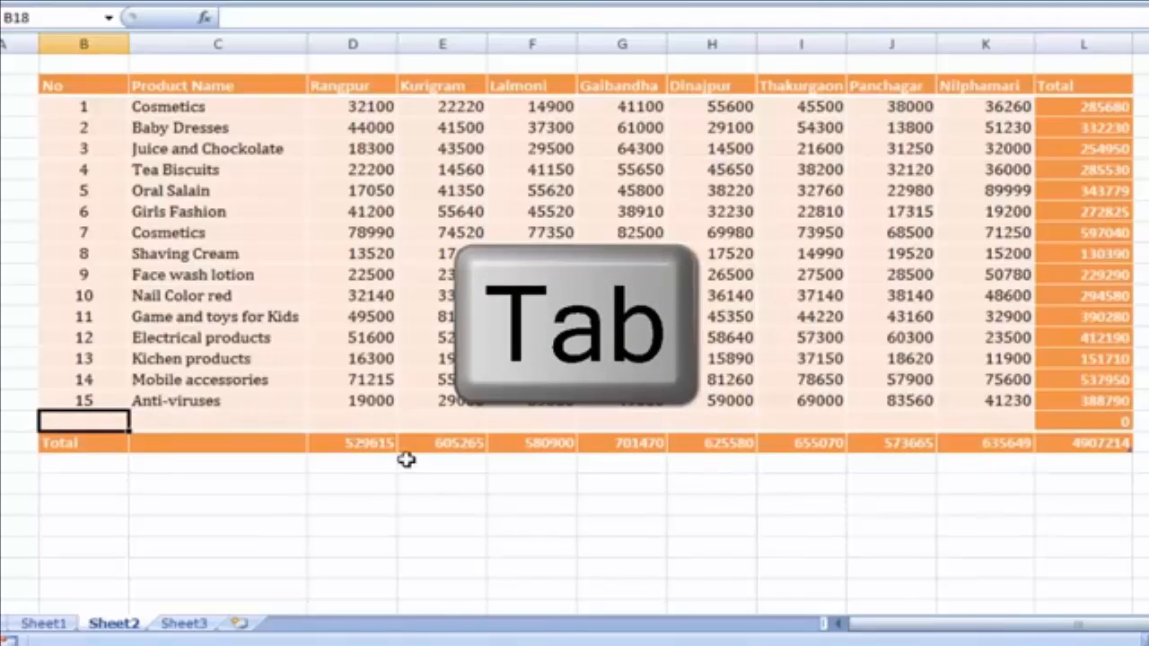
- Enter No 16 and the product name Computer Accessories in the new table row
type("16")
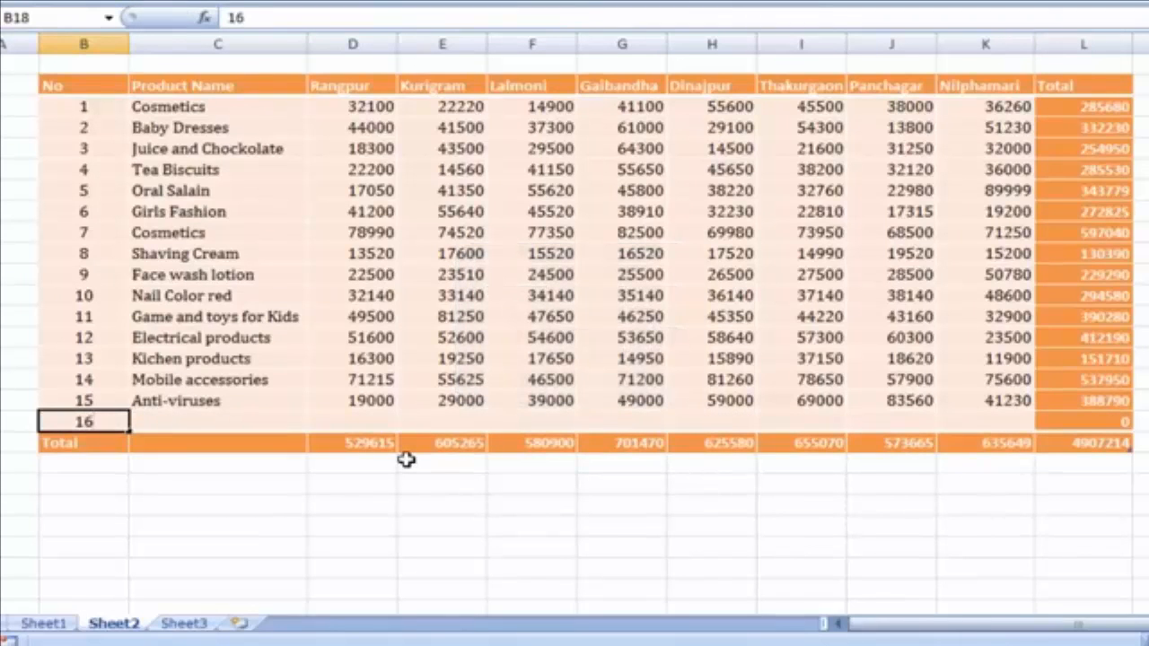
key("Tab")
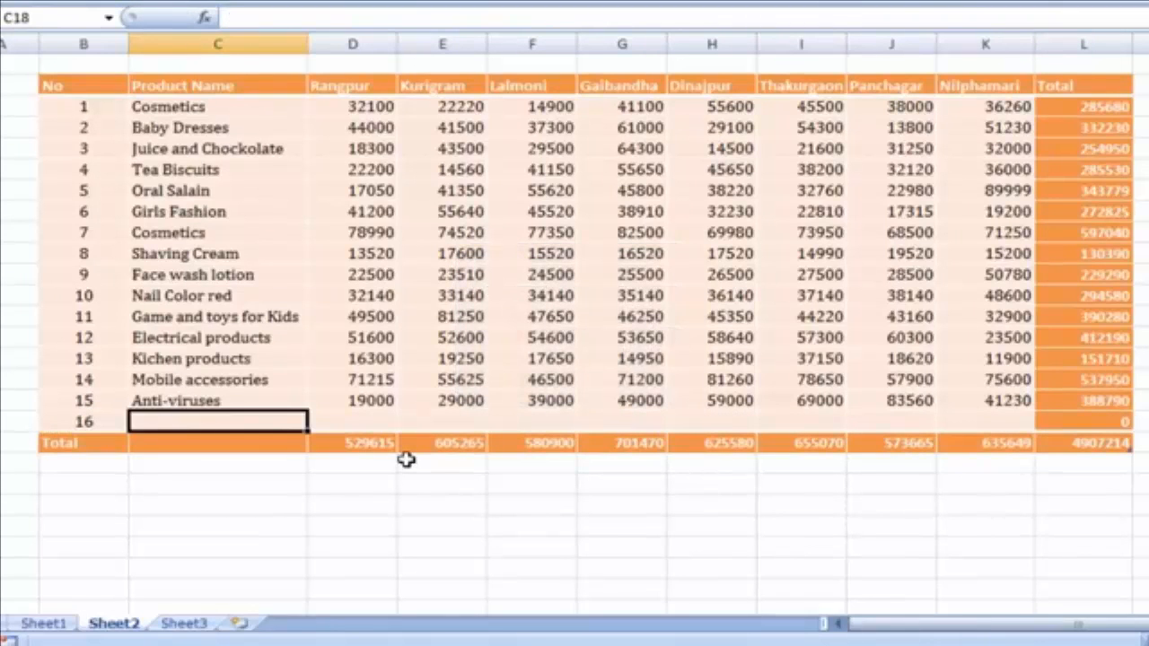
type("Con")
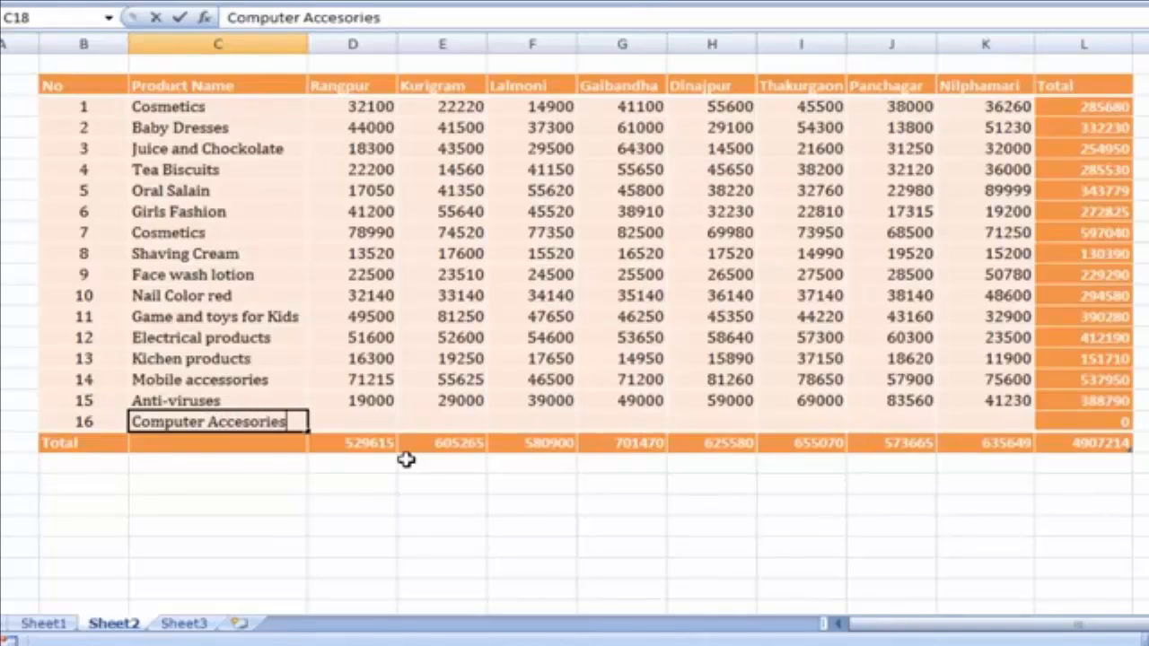
left_click(350, 415)
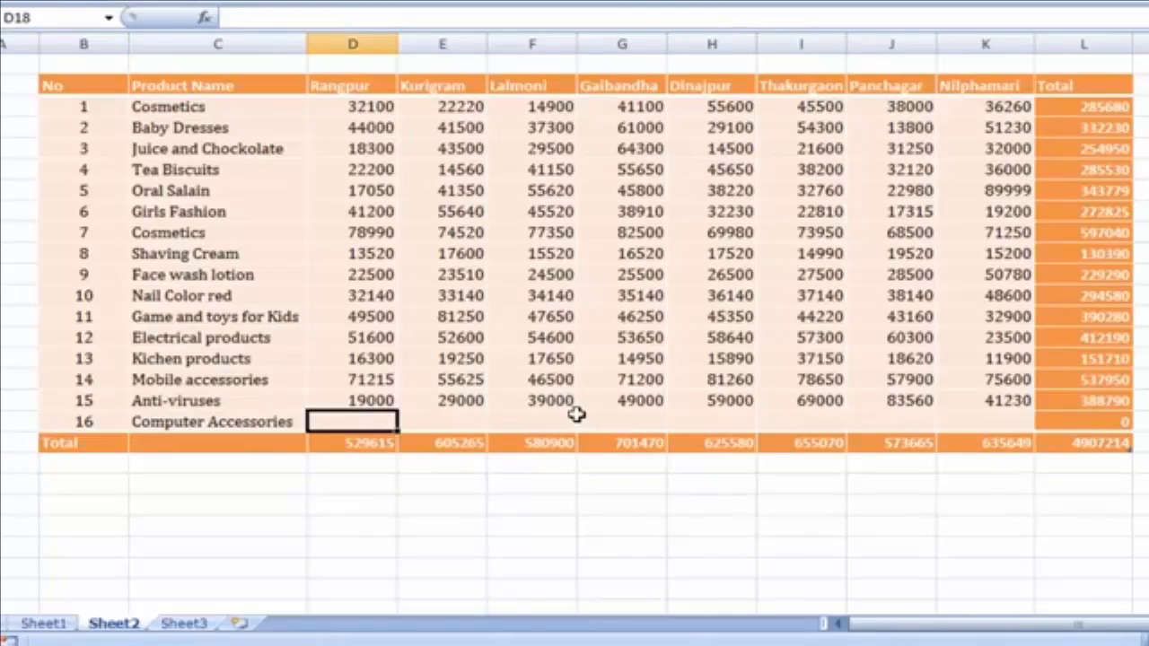
- Enter the Computer Accessories values 20000 for Rangpur, 30000 for Kurigram and 45000 for Lalmoni
type("20000")
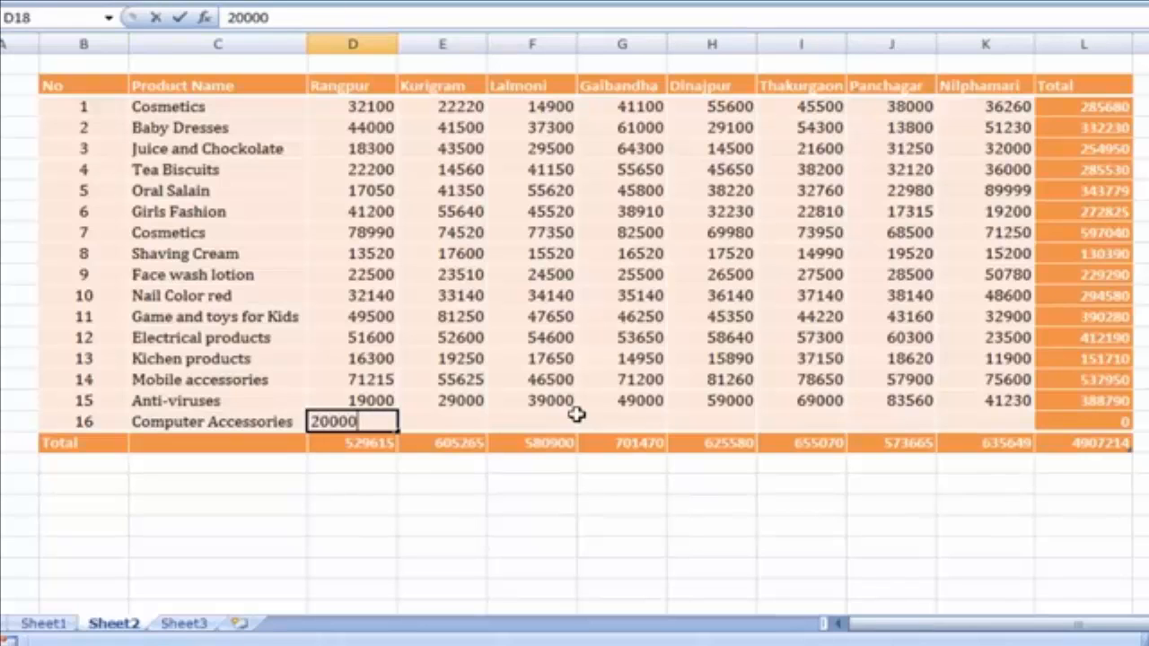
key("Tab")
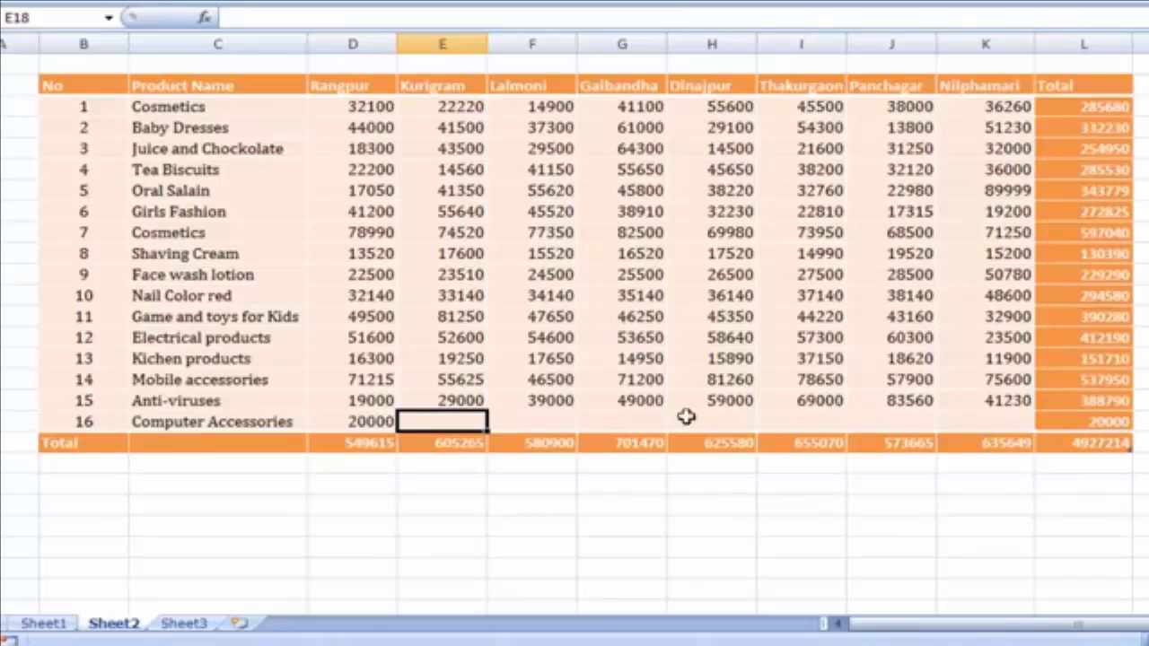
type("30")
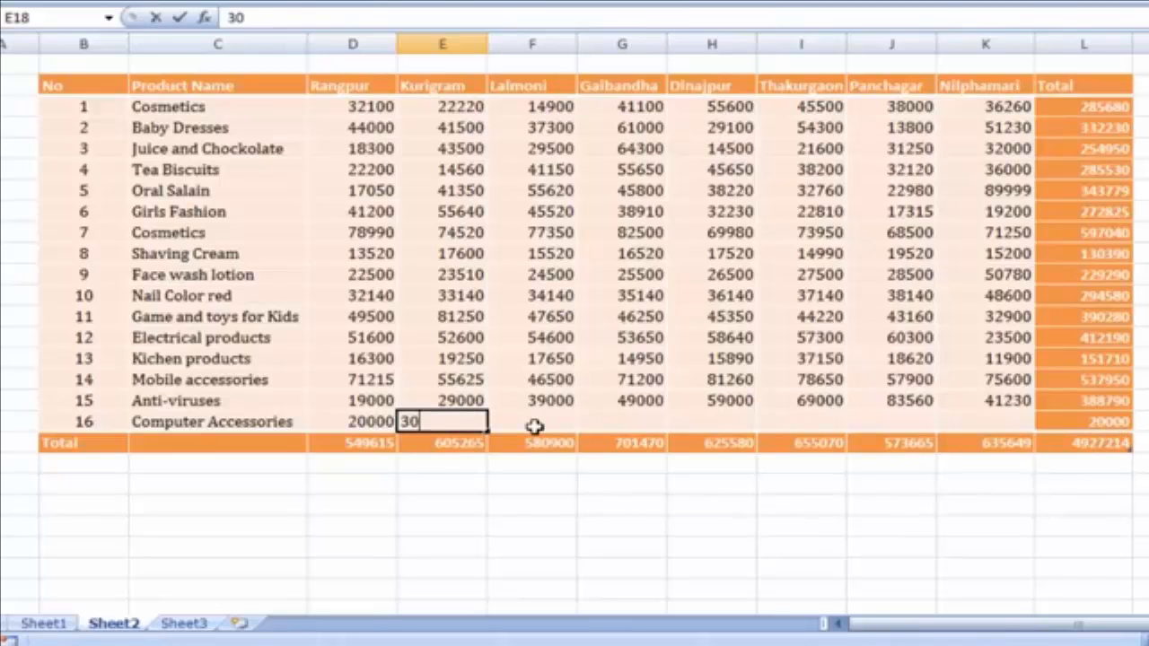
type("000")
left_click(534, 426)
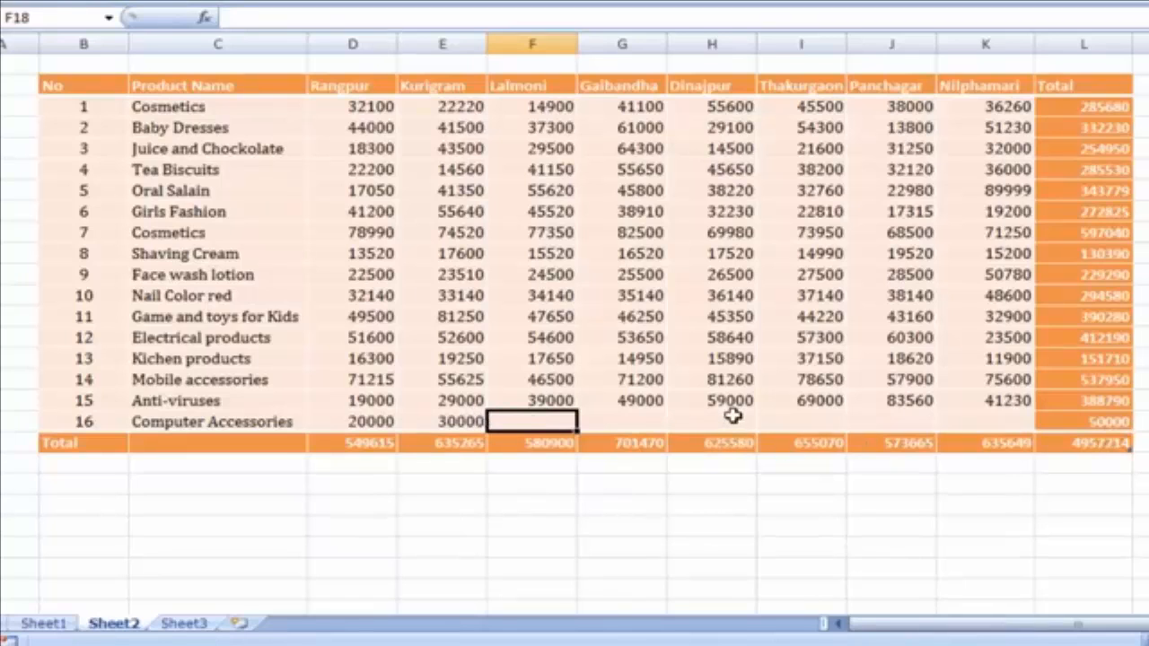
type("45000")
key("Tab")
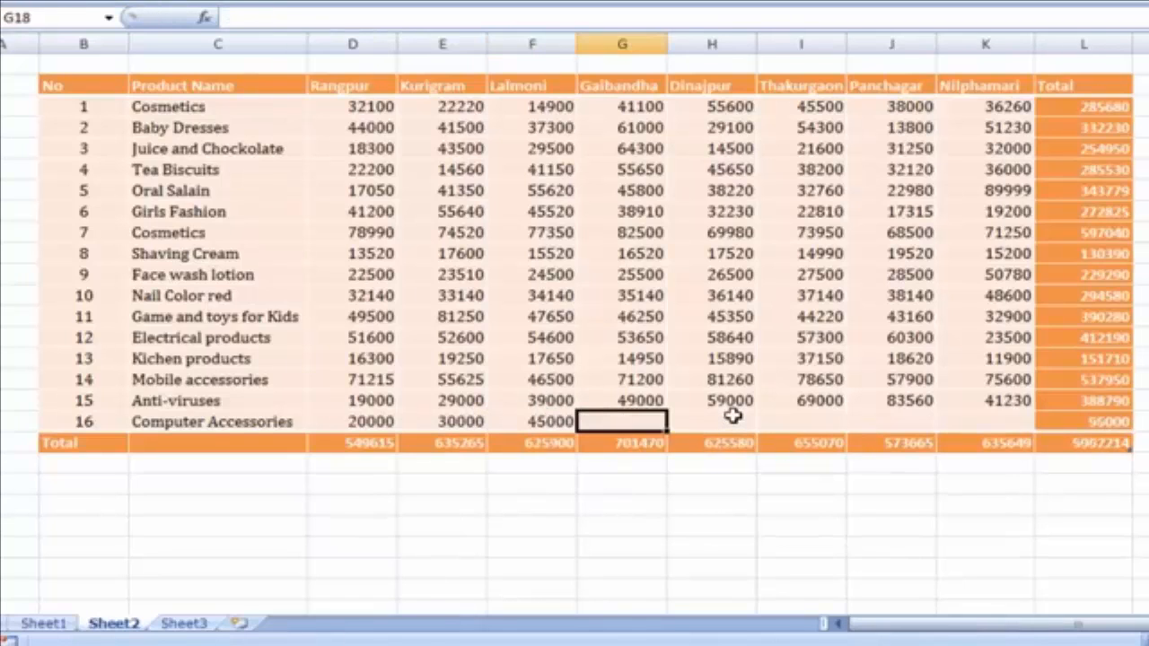
- Complete the Computer Accessories row with Gaibandha 22000, Dinajpur 24000, Thakurgaon 15000, Panchagar 36000 and Nilphamari 35000
type("22000")
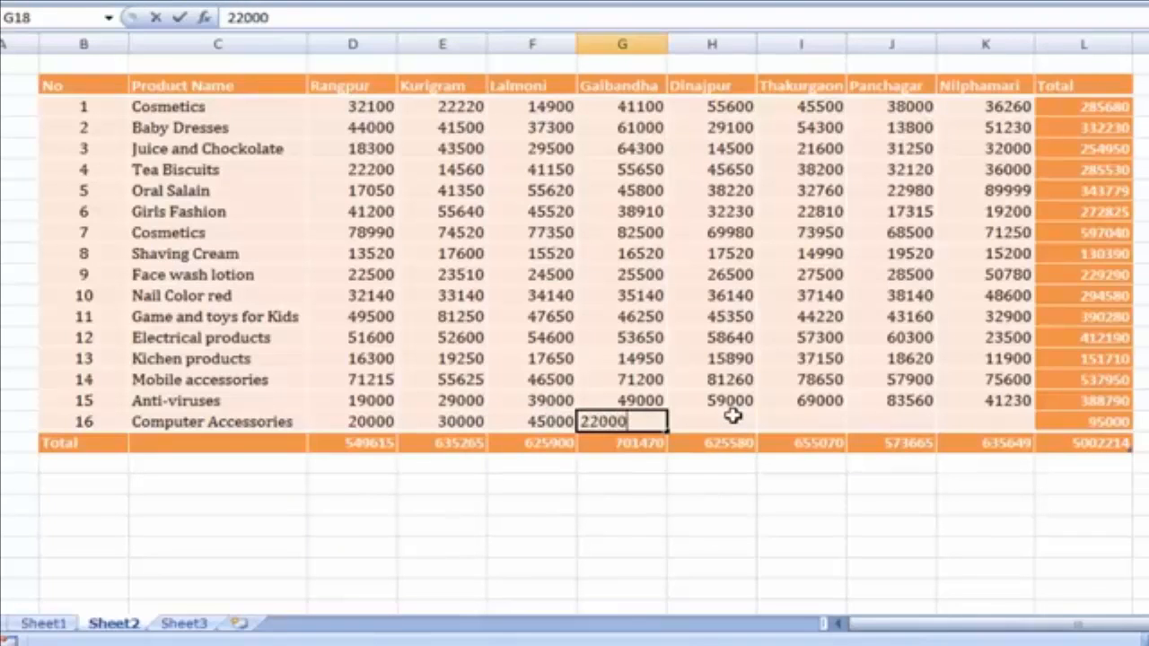
key("Tab")
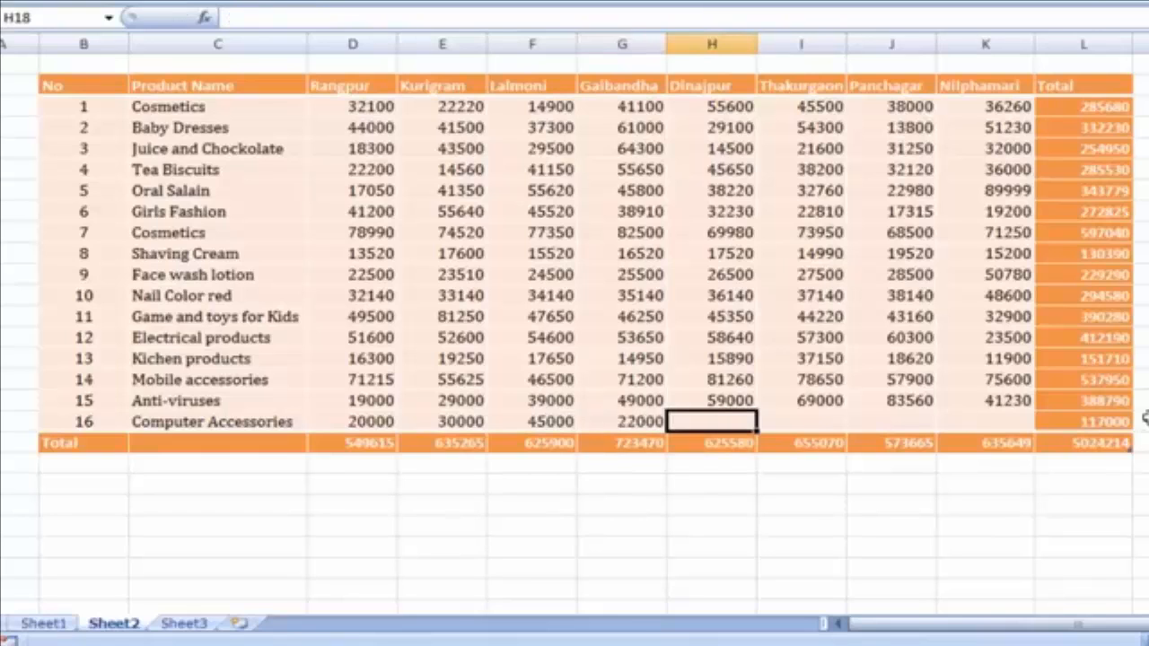
type("24000")
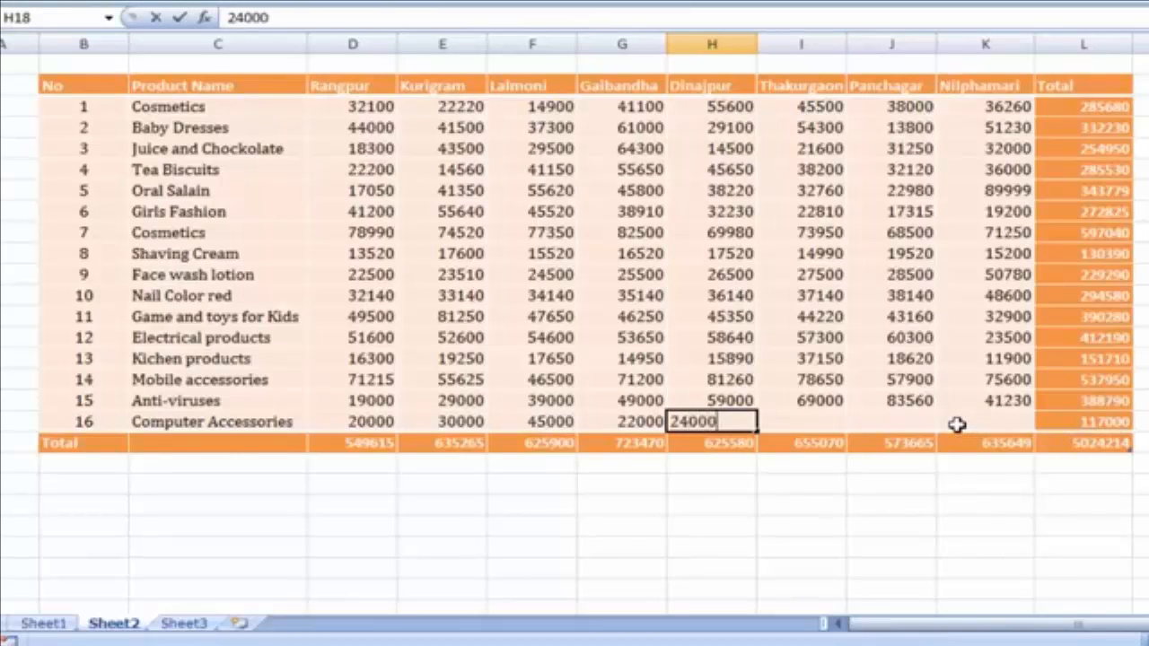
key("Tab")
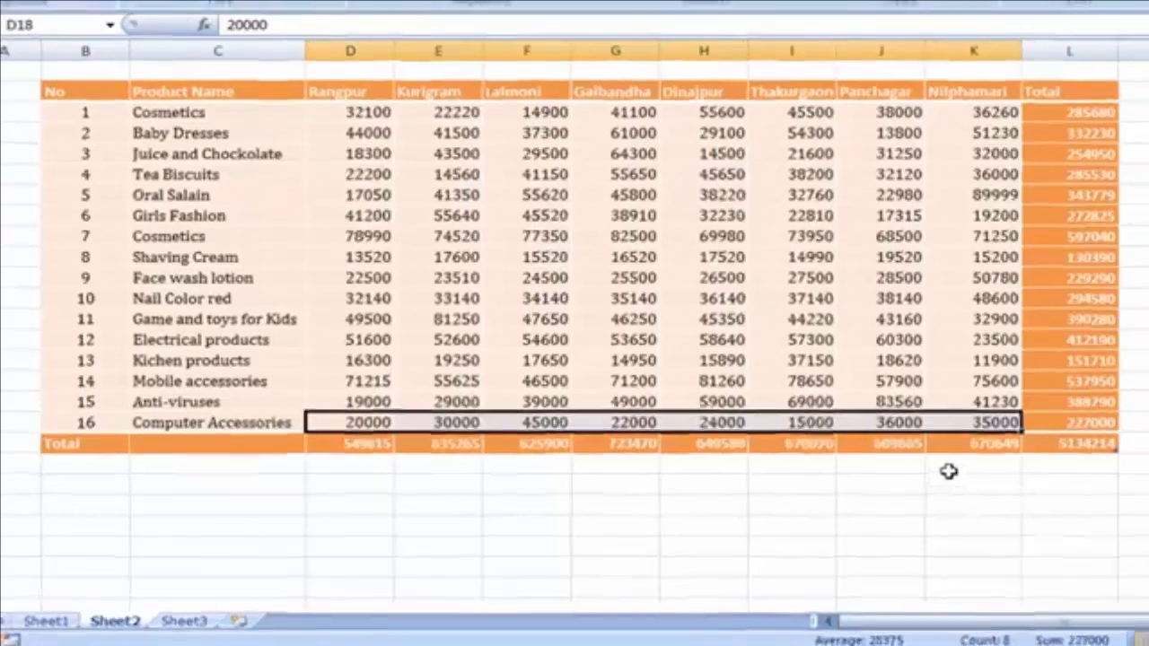
left_click(943, 469)
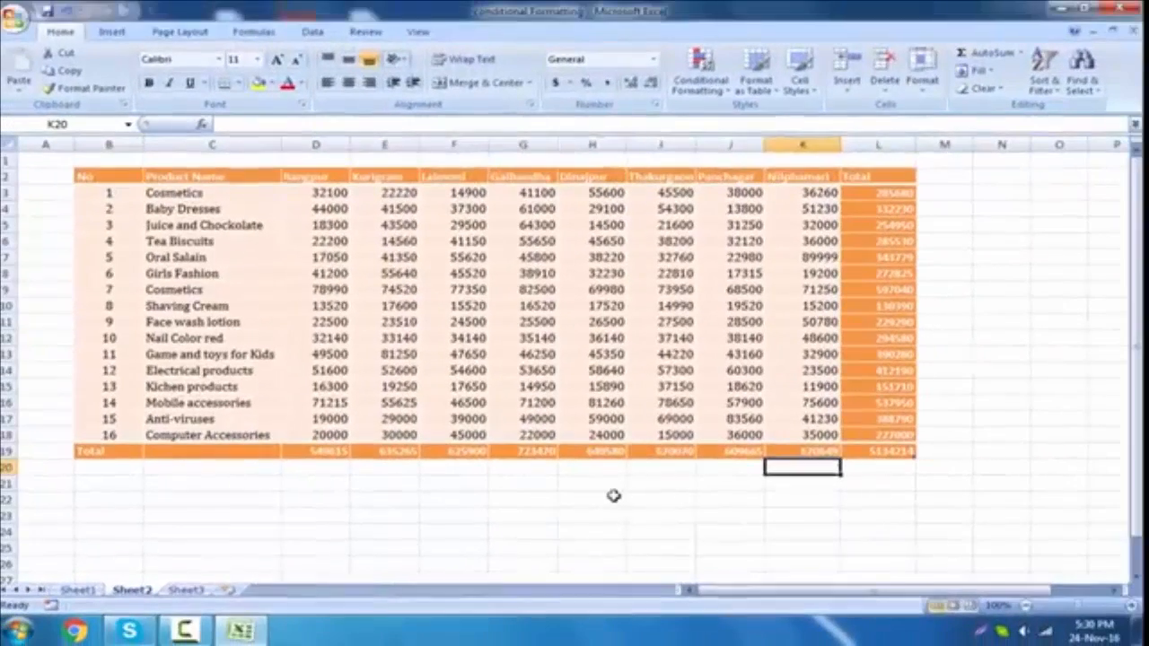
left_click(613, 495)
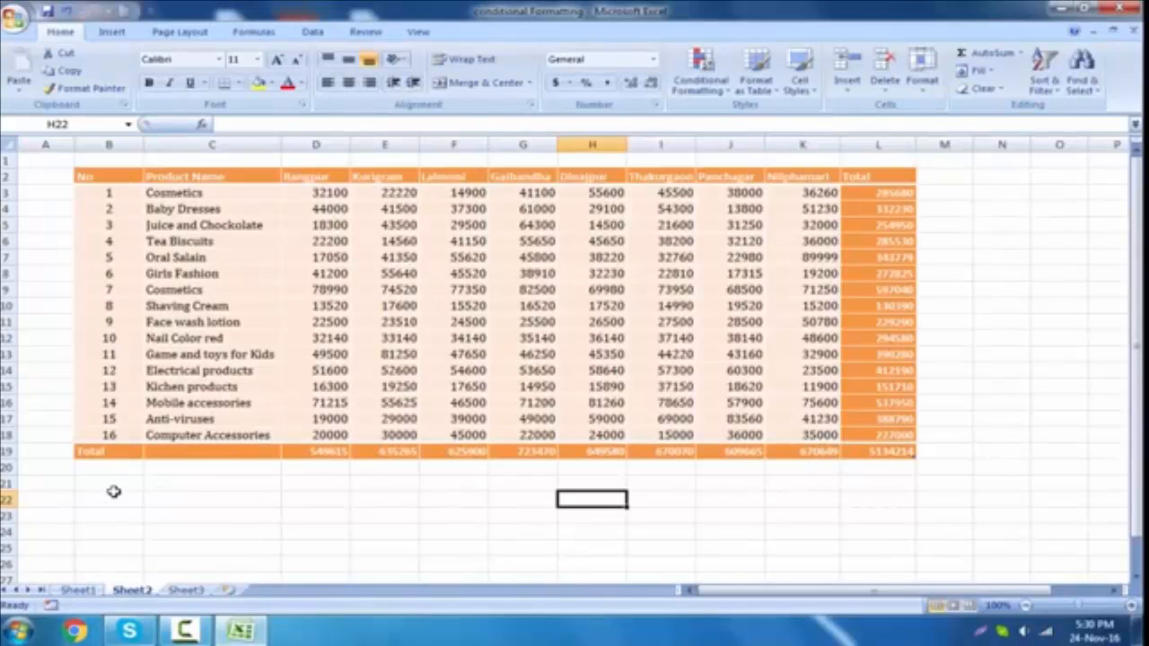
- Format the empty range B21:L26 below the product table as a second table with headers, using the matching orange medium style
left_click(771, 93)
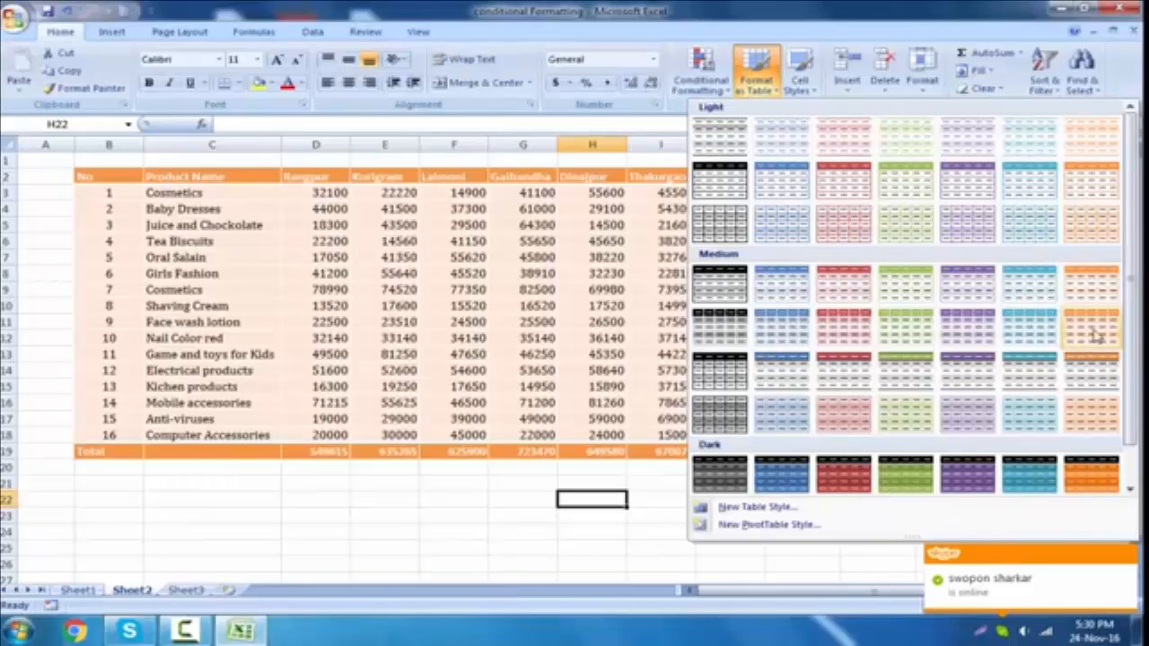
left_click(1097, 334)
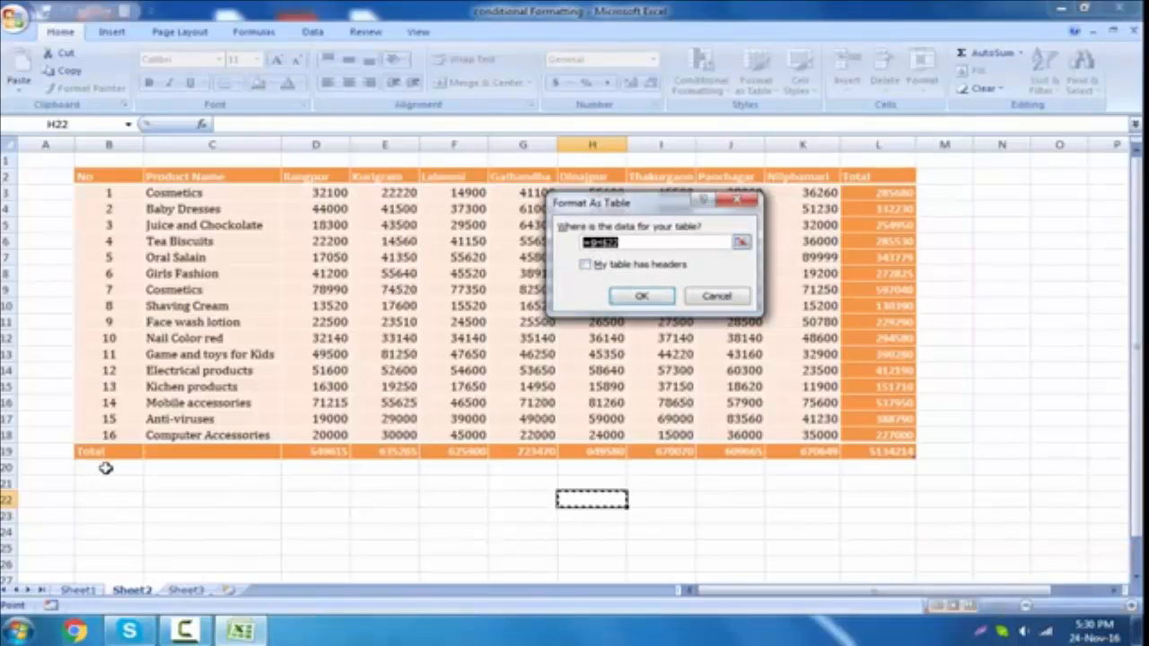
left_click_drag(99, 485, 870, 557)
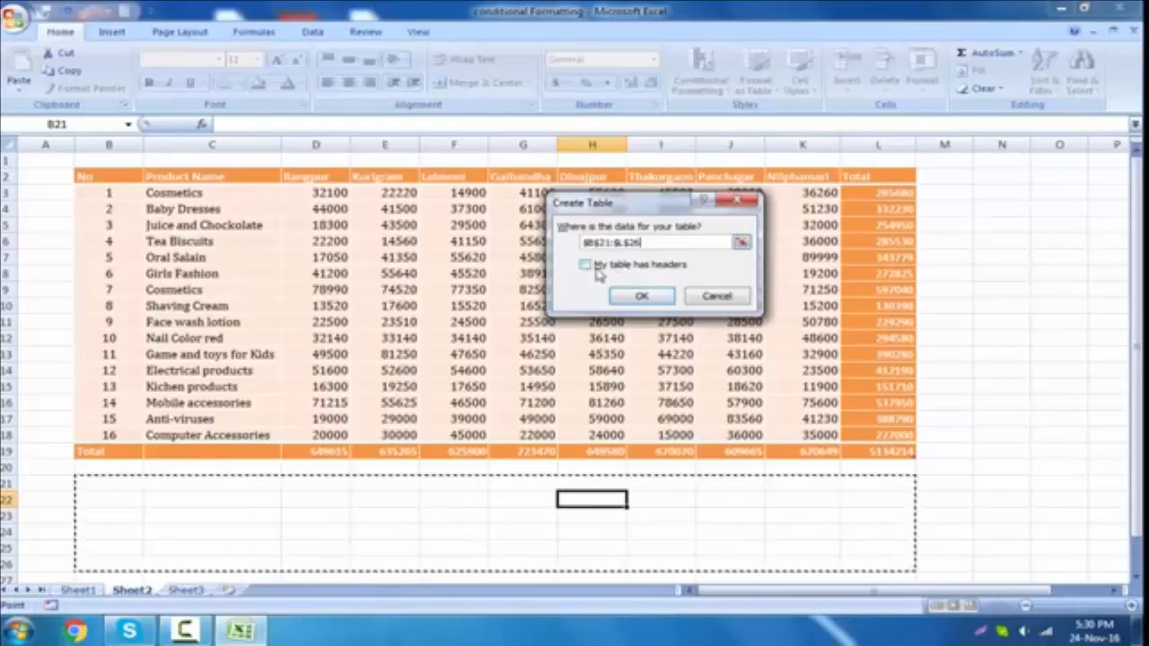
left_click(588, 266)
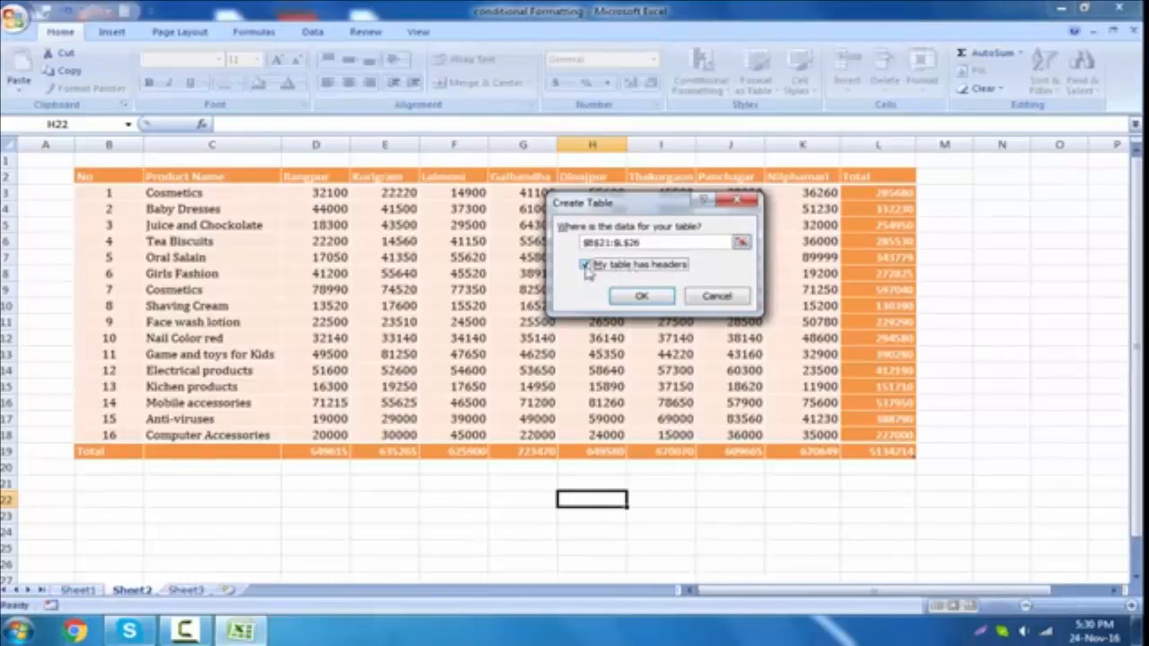
left_click(642, 299)
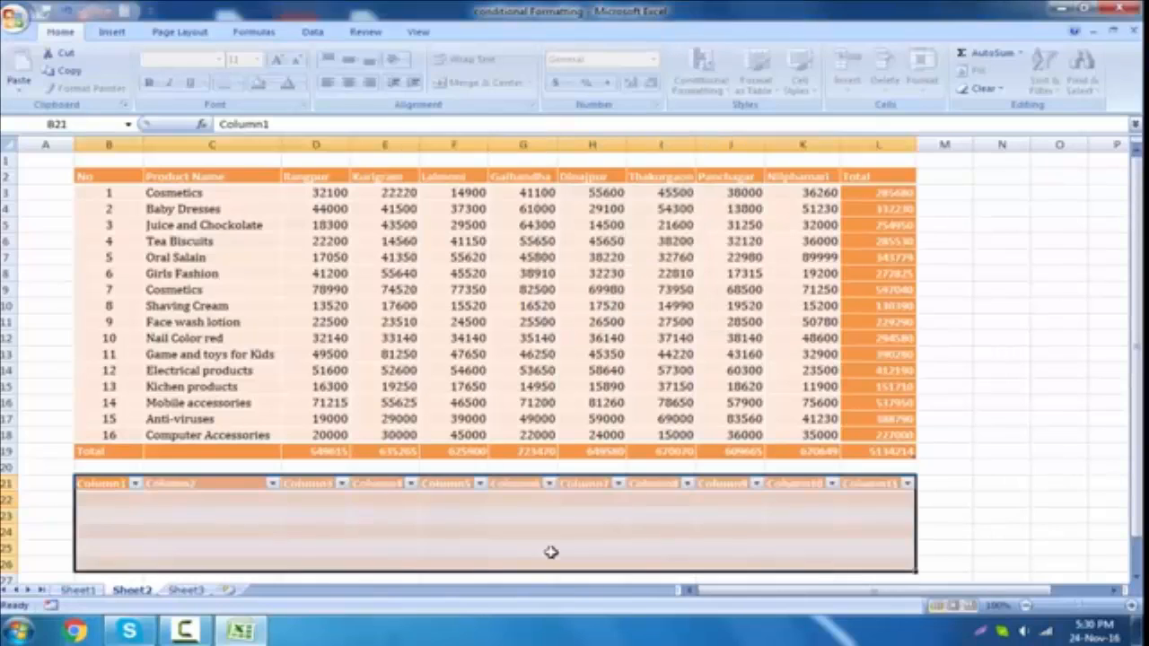
left_click(934, 520)
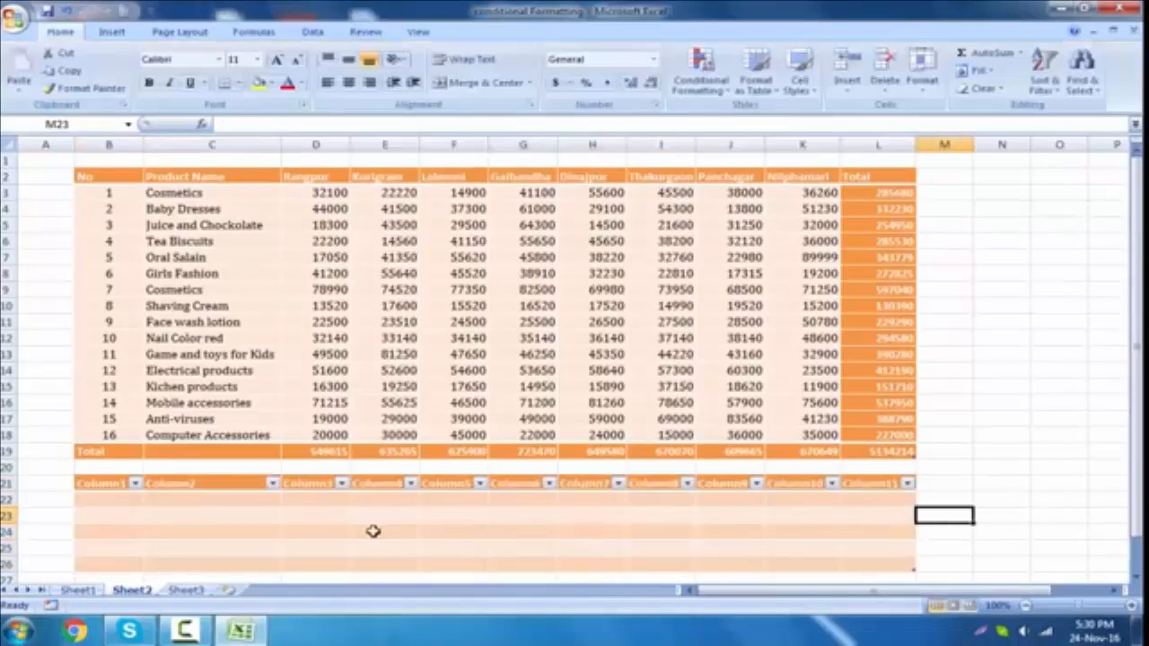
- Remove the filter buttons from the header row of the new lower table
left_click(377, 530)
left_click(106, 486)
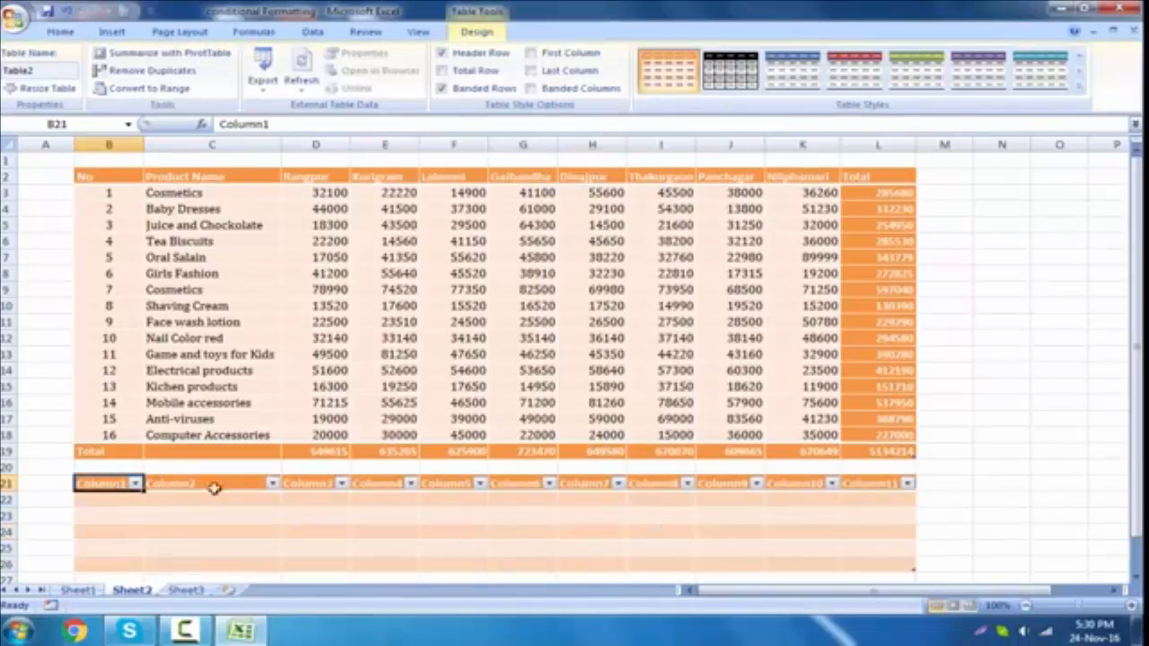
left_click(808, 489)
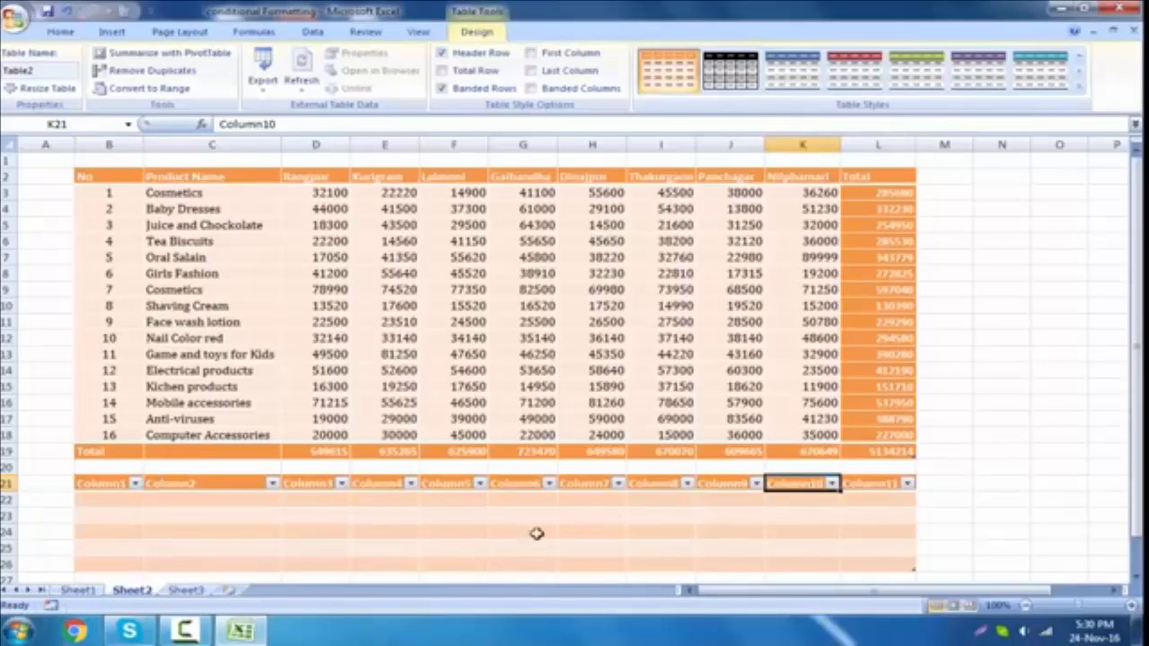
left_click(437, 530)
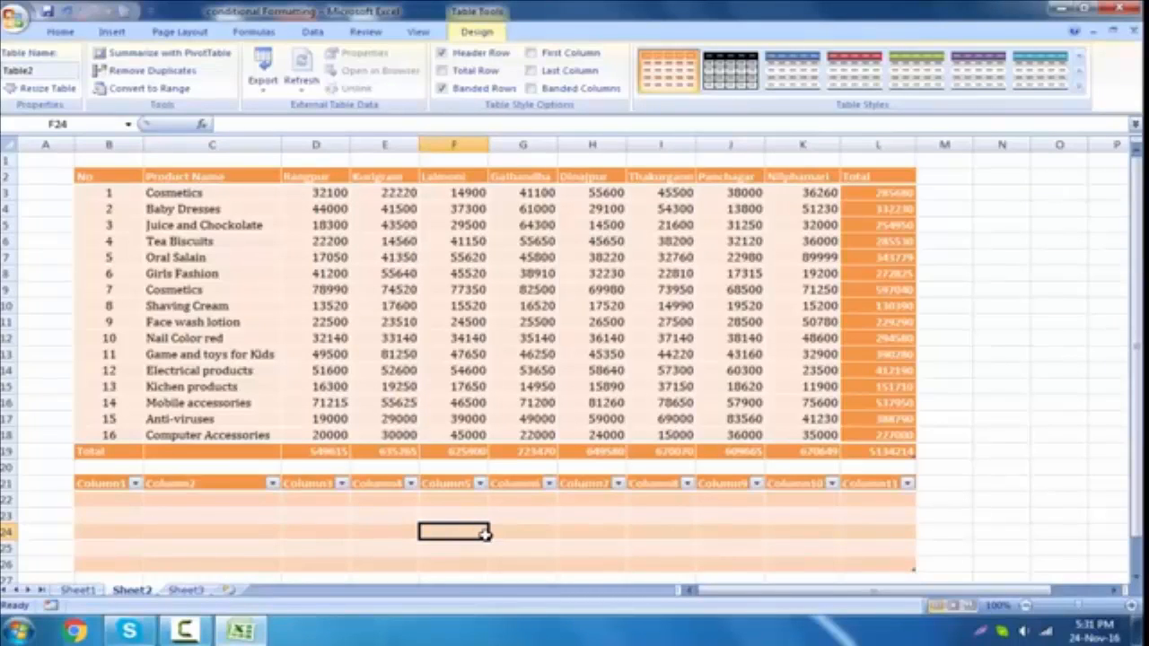
key("ctrl+shift+l")
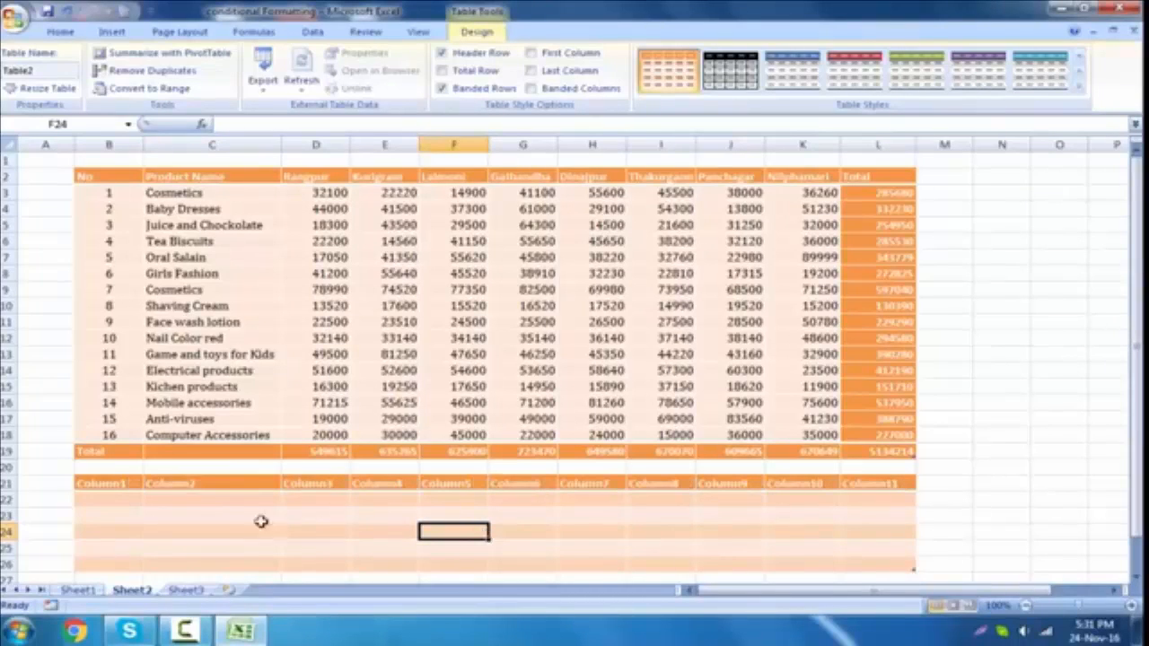
left_click(316, 34)
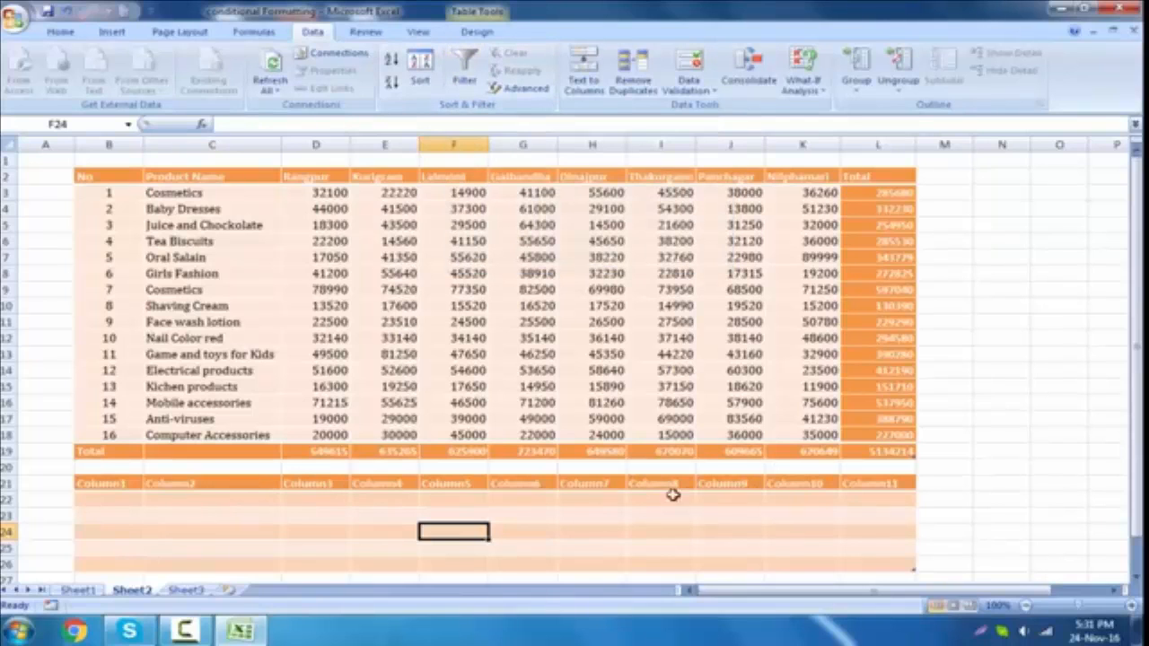
left_click(476, 32)
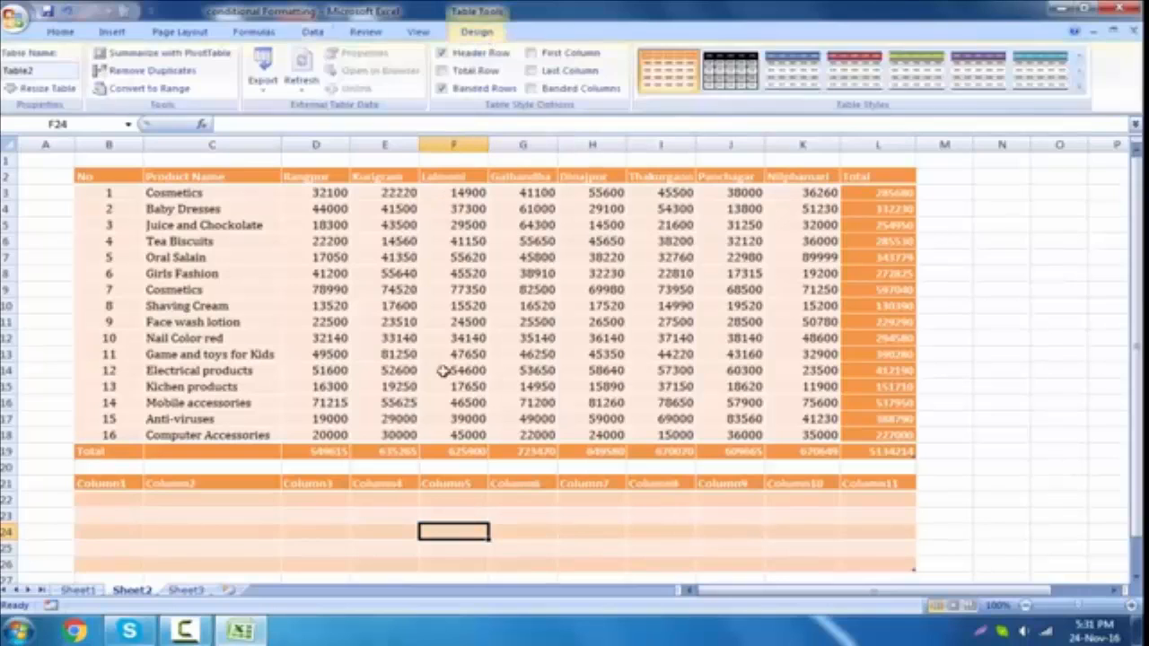
left_click(556, 529)
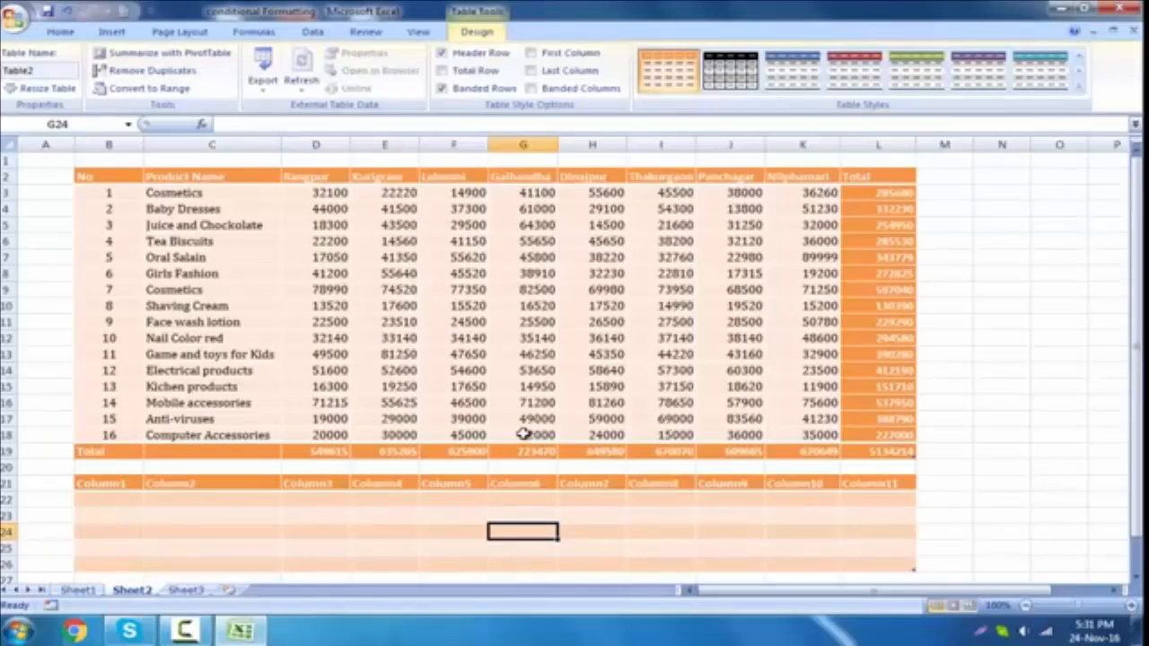
- Add a blank row to the upper table after the Computer Accessories row, and undo the addition
left_click(126, 433)
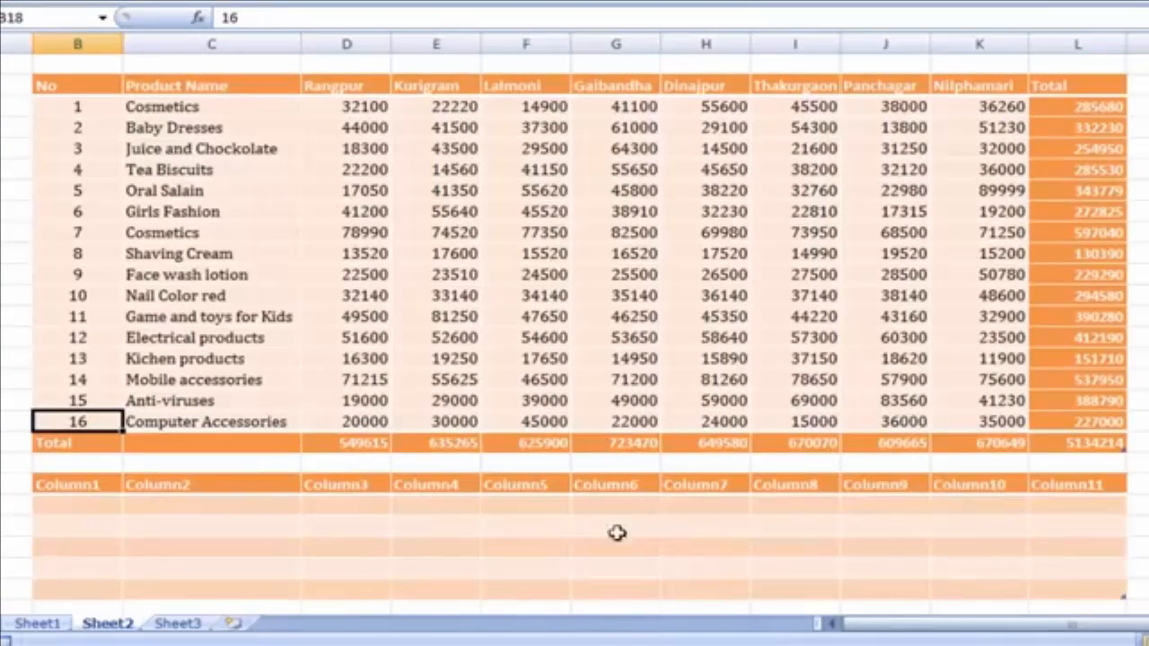
left_click(1069, 422)
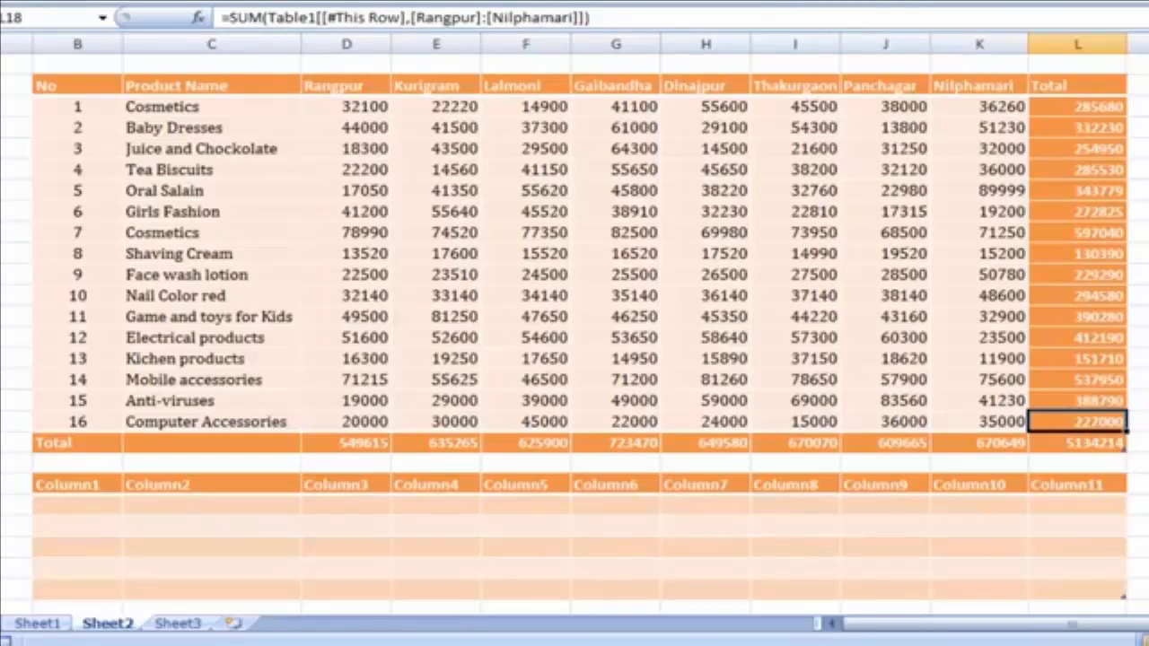
key("Tab")
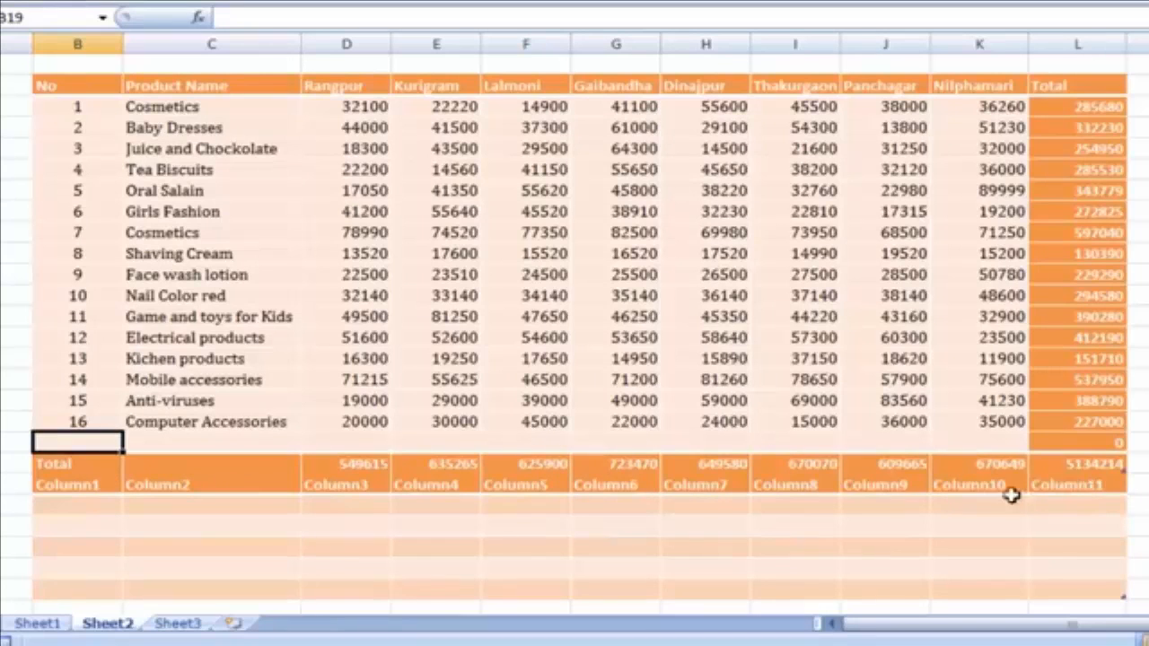
key("ctrl+z")
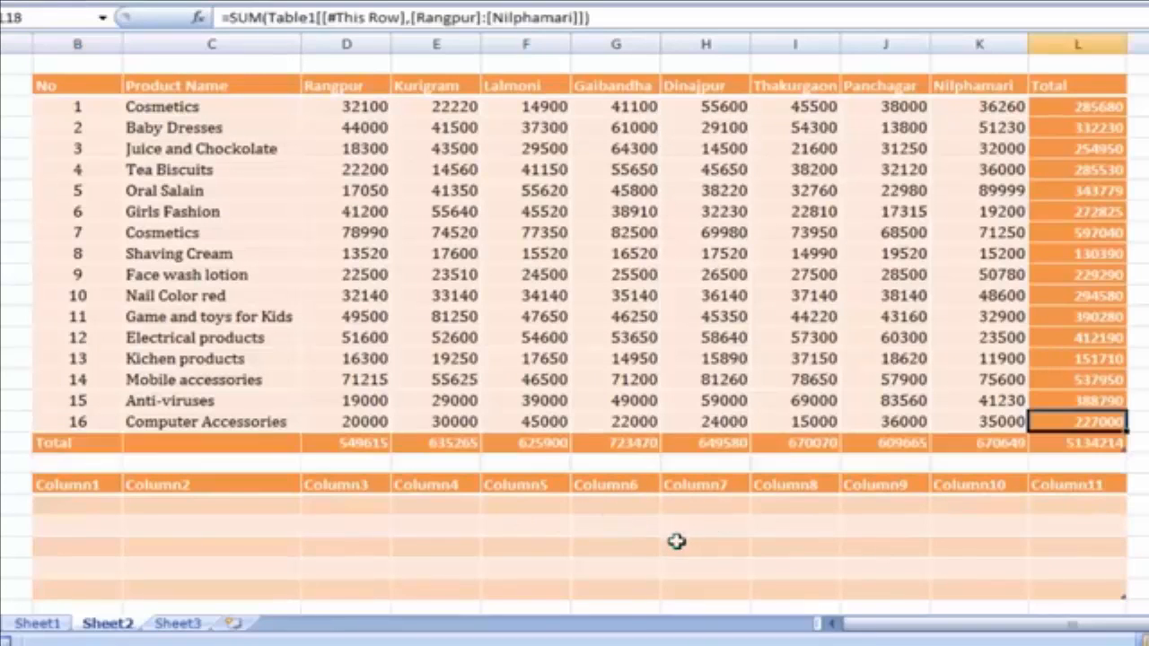
- Label the empty row between the two tables by entering Blank Row in cell B20
left_click_drag(77, 461, 1071, 464)
left_click(1138, 442)
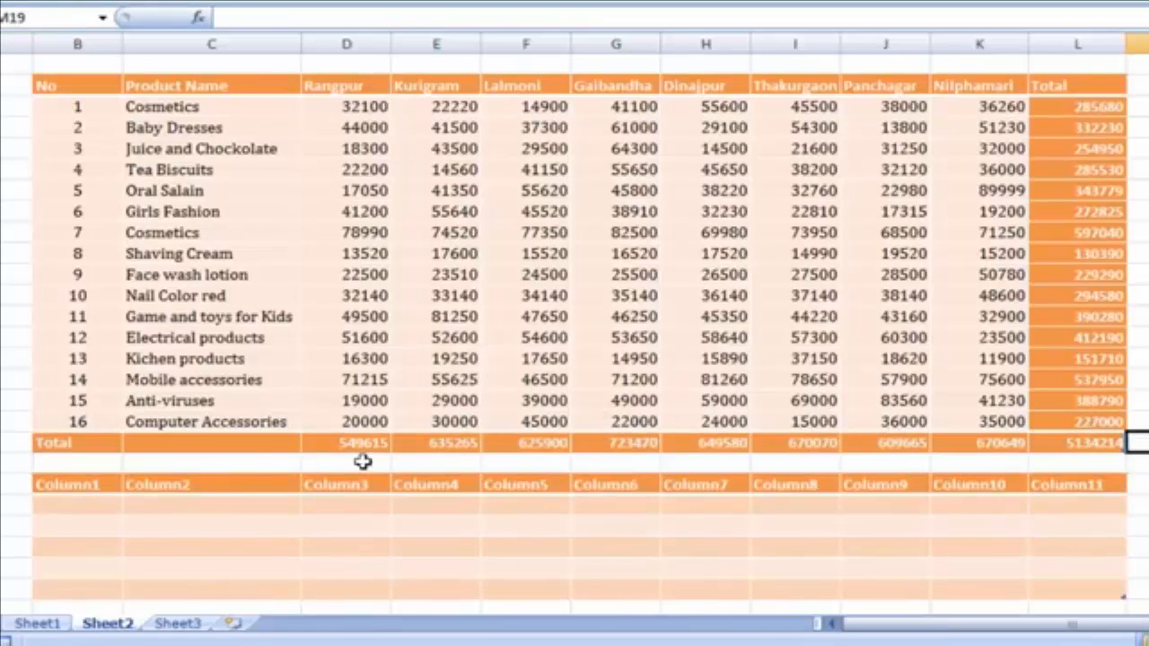
left_click(225, 465)
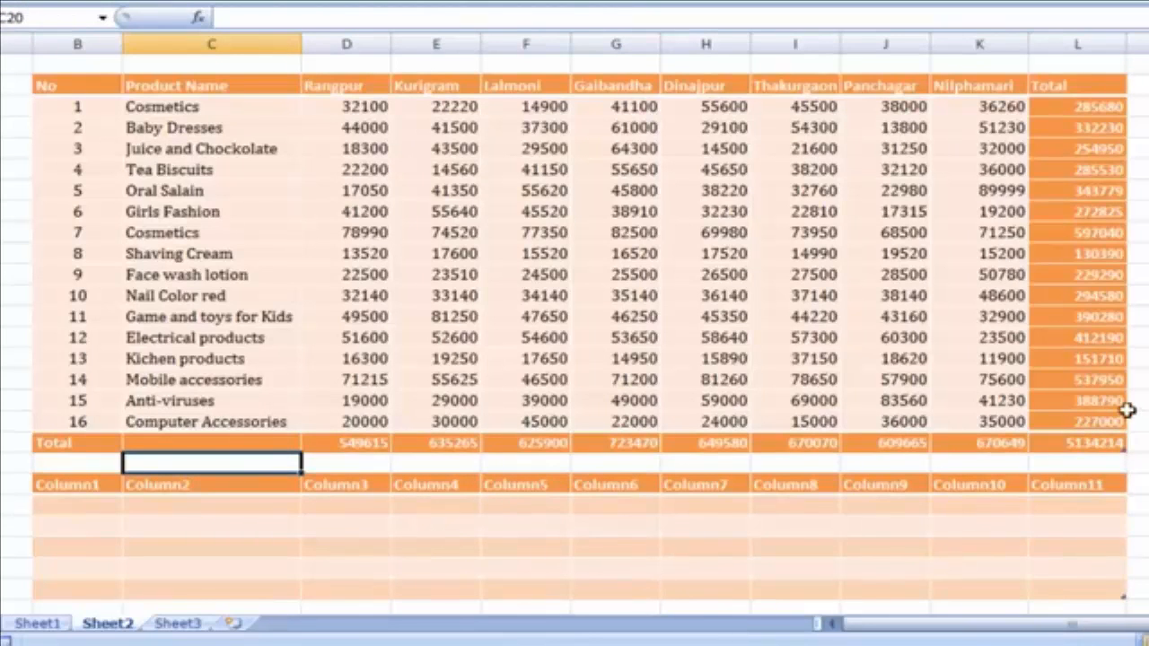
left_click_drag(87, 464, 1097, 465)
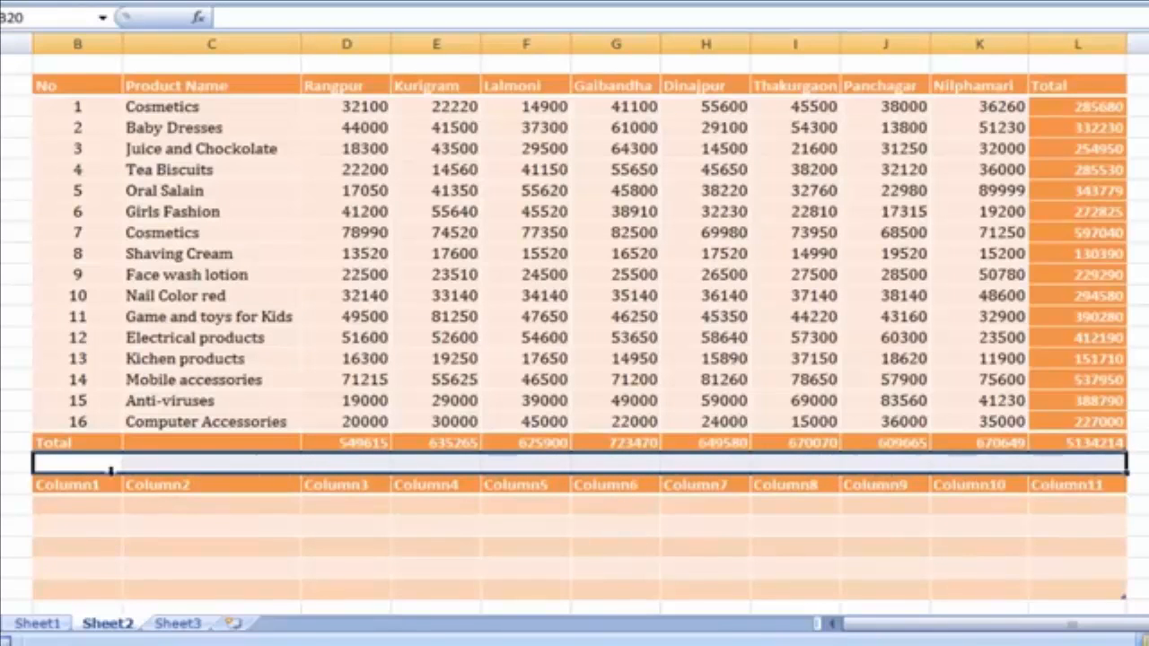
left_click(97, 465)
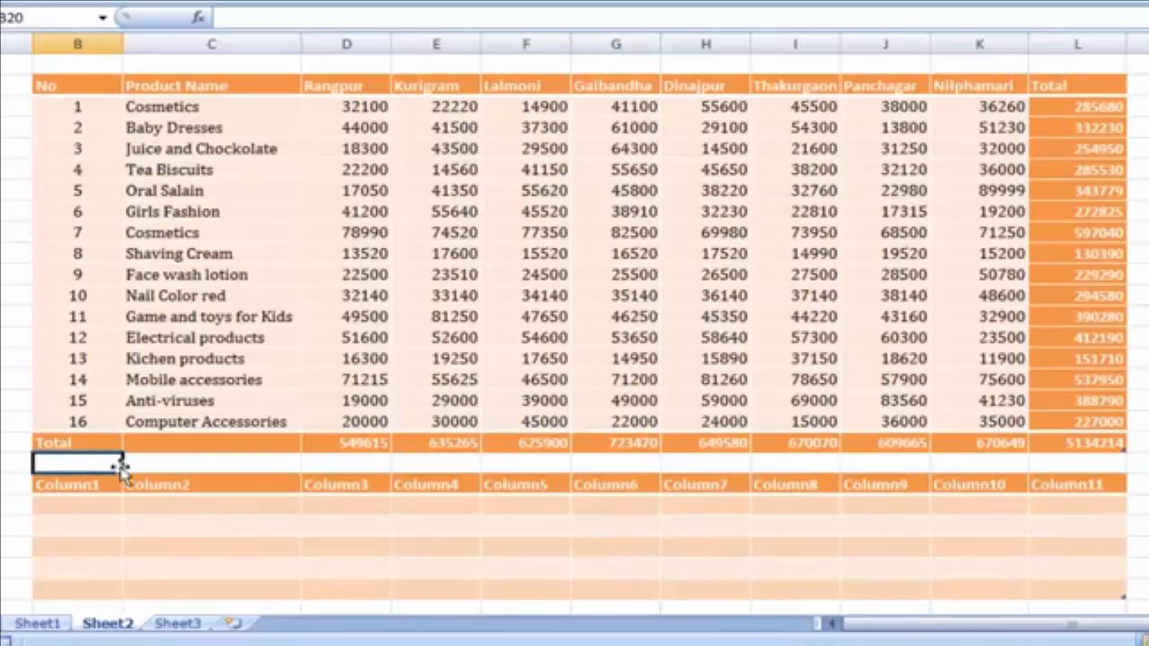
type("Blank Row")
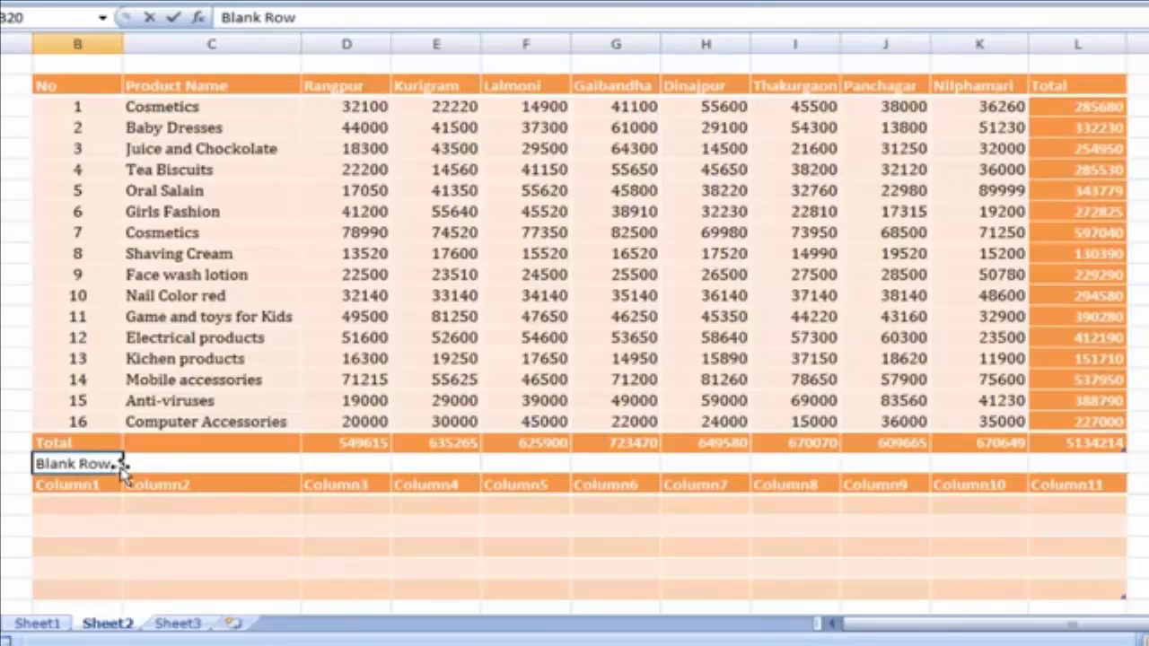
left_click(192, 462)
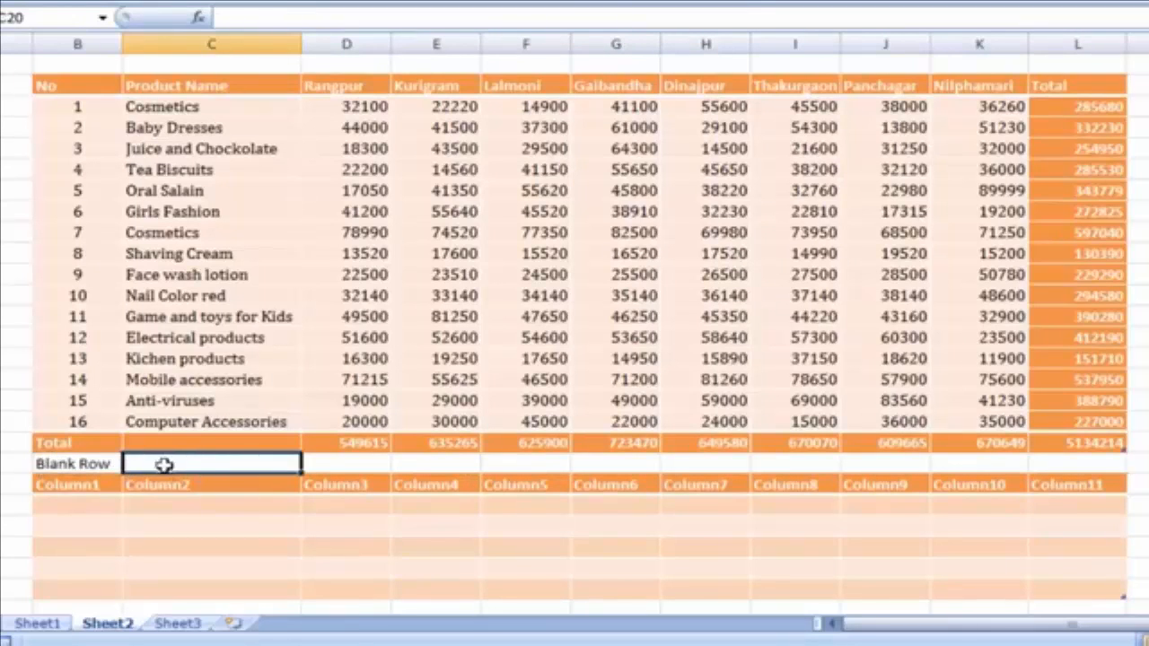
- Add four blank rows to the upper table below the Computer Accessories row
left_click(1072, 421)
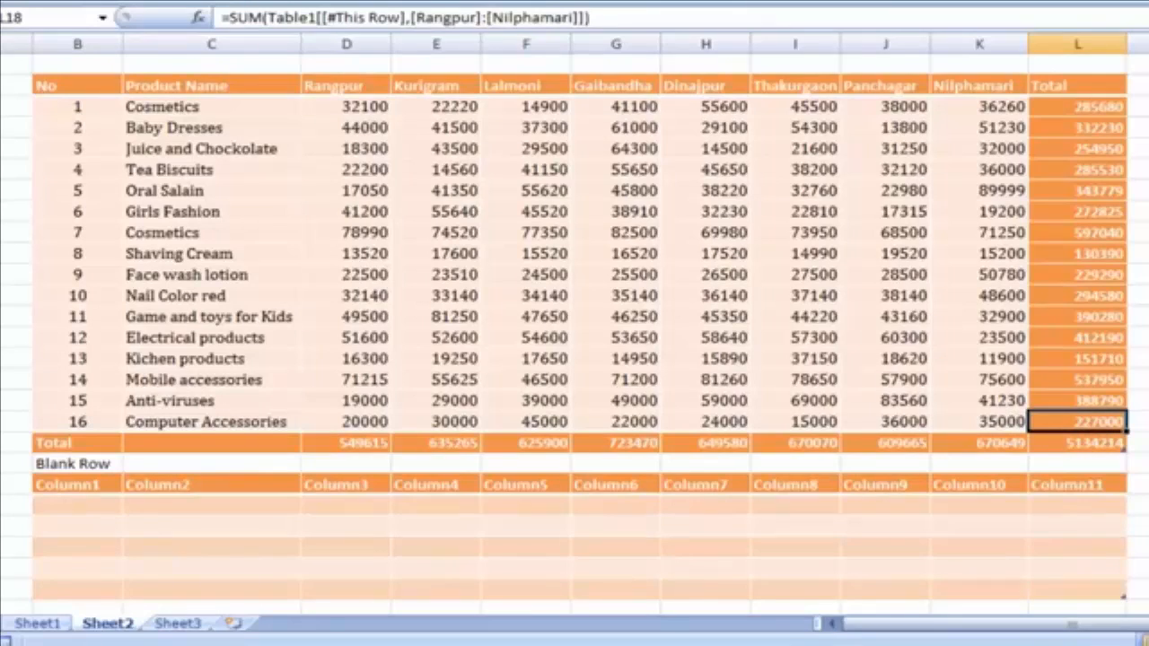
key("Tab")
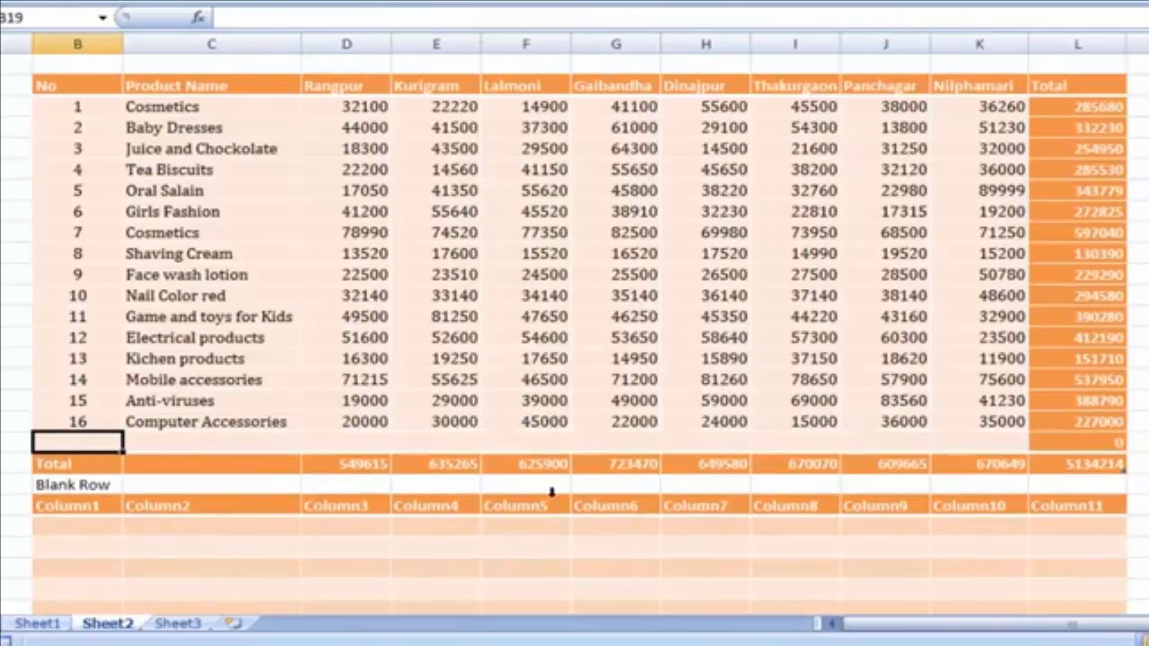
key("Tab")
key("Tab")
key("Tab")
key("Tab")
key("Tab")
key("Tab")
key("Tab")
key("Tab")
key("Tab")
key("Tab")
key("Tab")
key("Tab")
key("Tab")
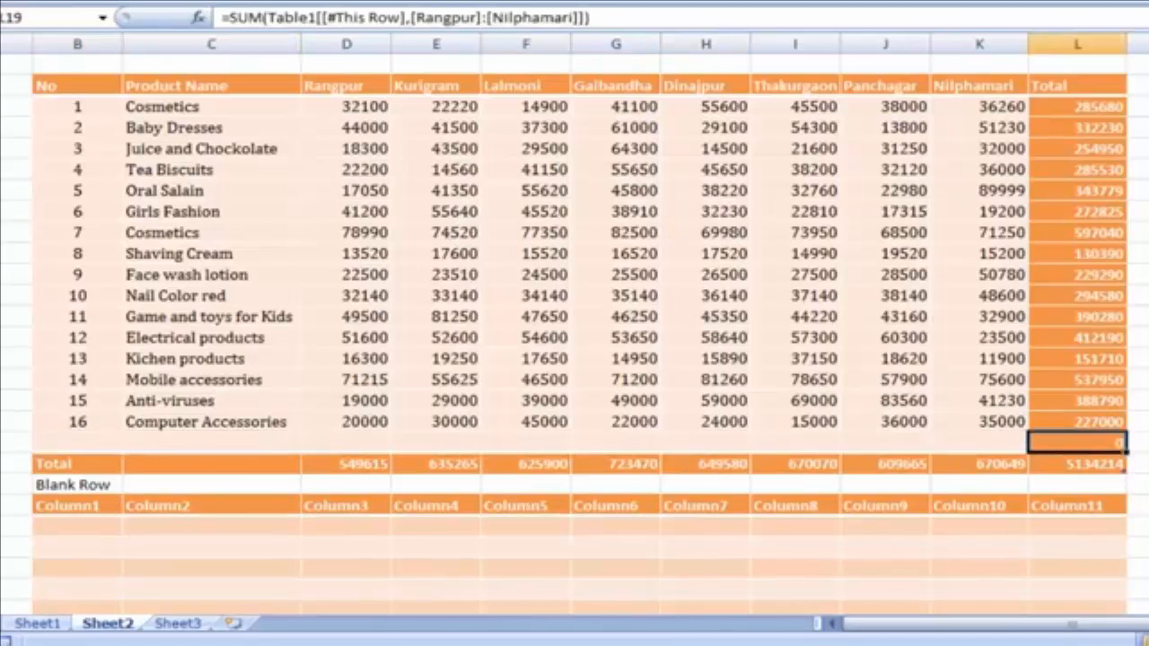
key("Tab")
key("Tab")
key("Tab")
key("Tab")
key("Tab")
key("Tab")
key("Tab")
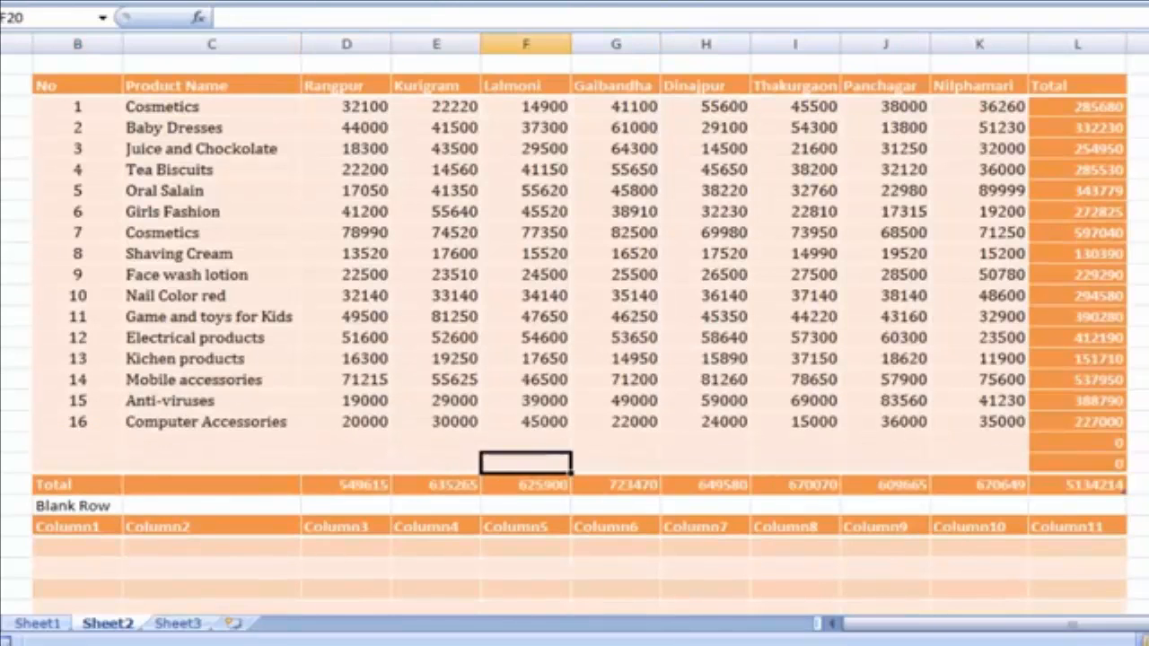
key("Tab")
key("Tab")
key("Tab")
key("Tab")
key("Tab")
key("Tab")
key("Tab")
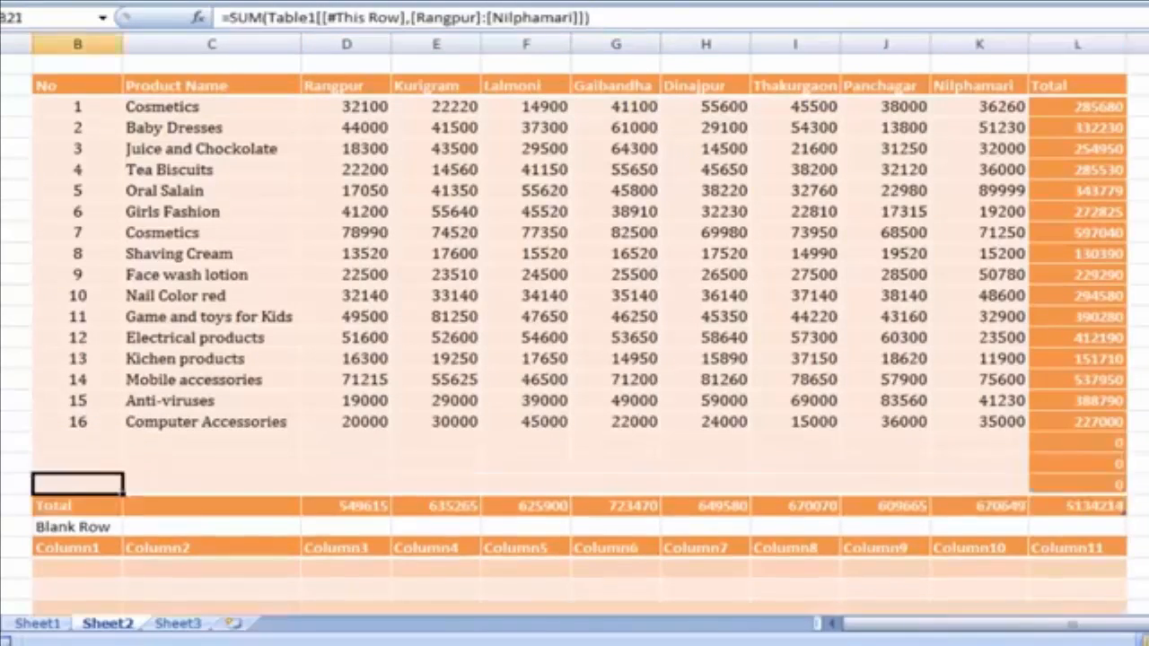
key("Tab")
key("Tab")
key("Tab")
key("Tab")
key("Tab")
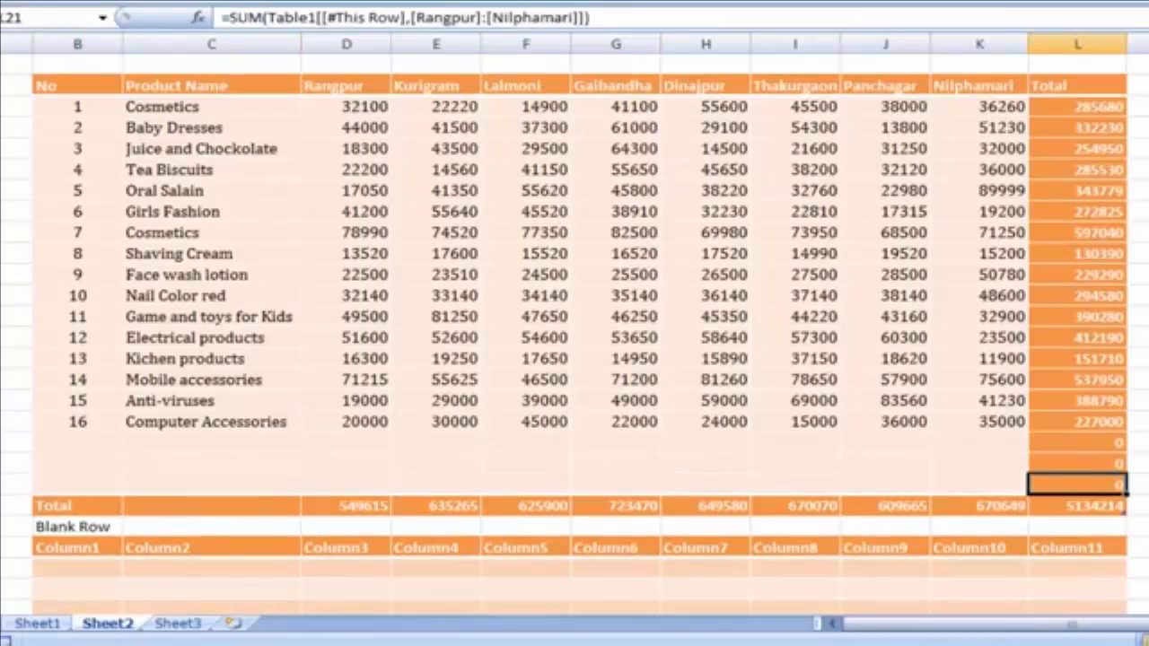
key("Tab")
left_click_drag(175, 548, 505, 552)
left_click(506, 552)
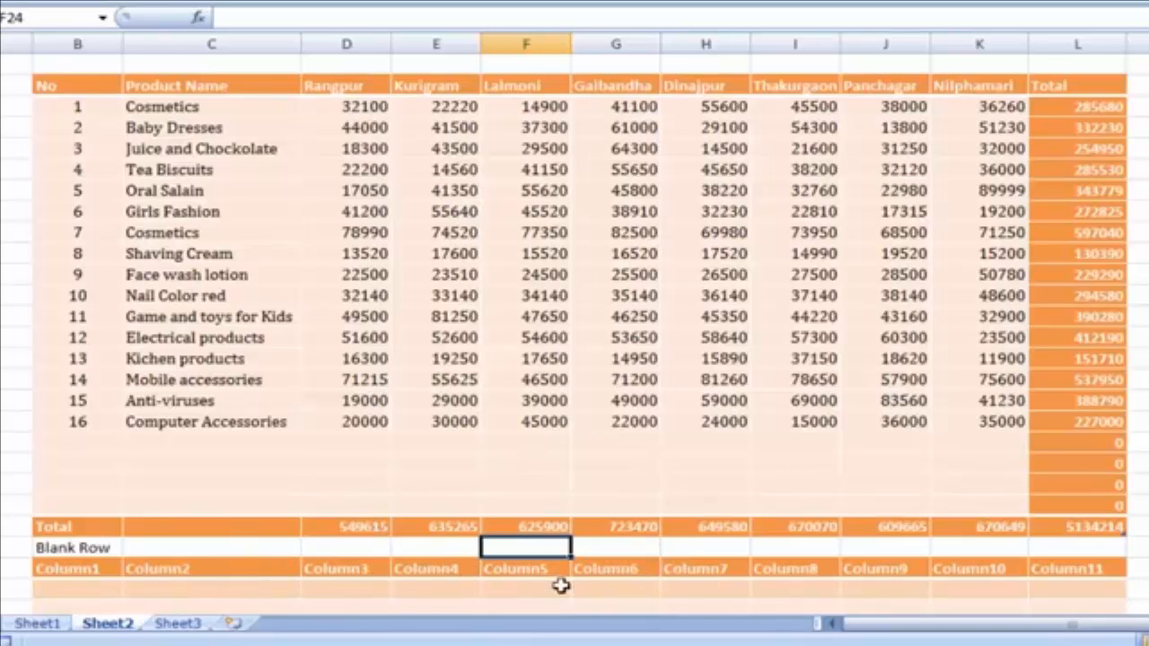
- Set the font color of the Blank Row label in cell B24, between the two tables, to white
scroll(835, 498, "down", 3)
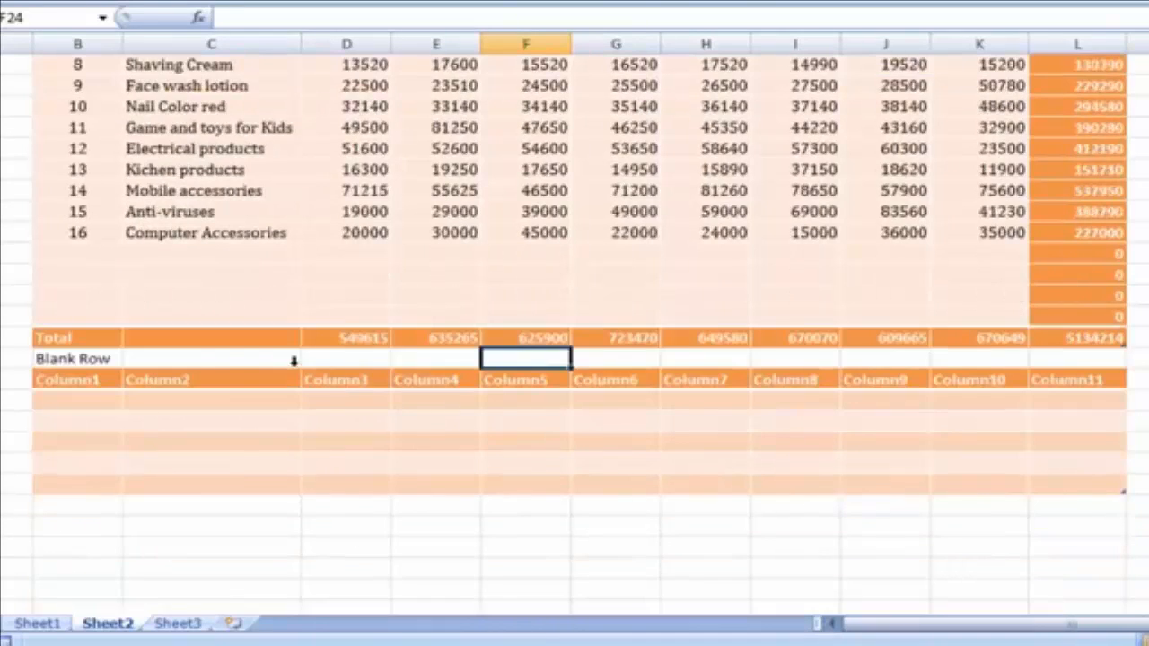
left_click(99, 361)
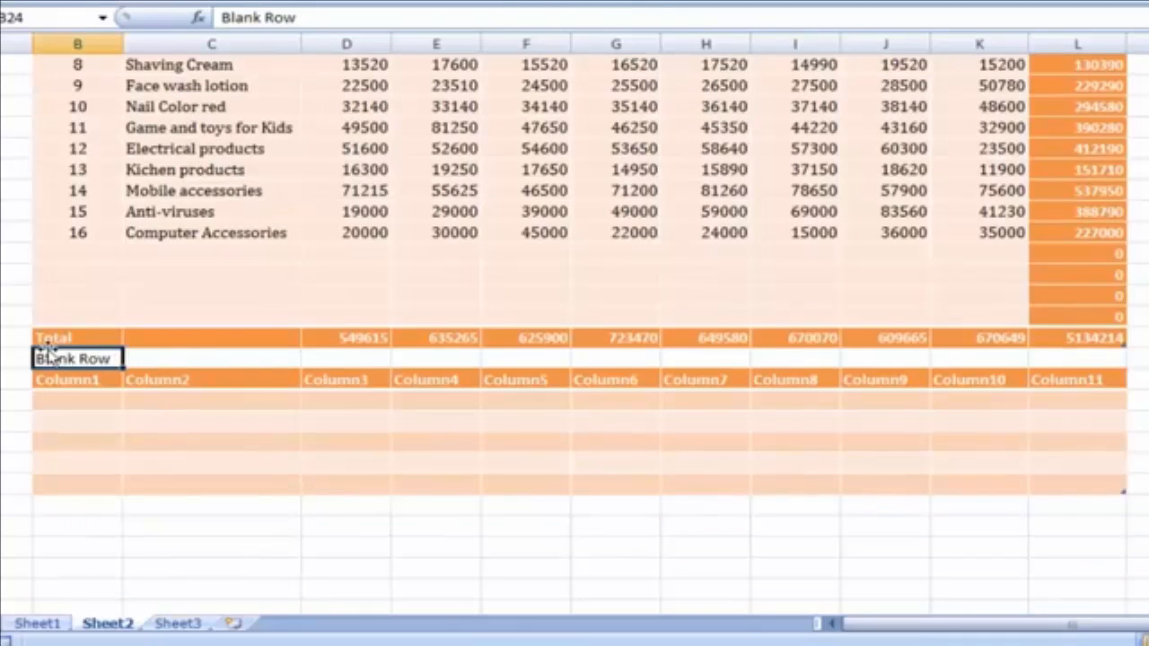
left_click(181, 361)
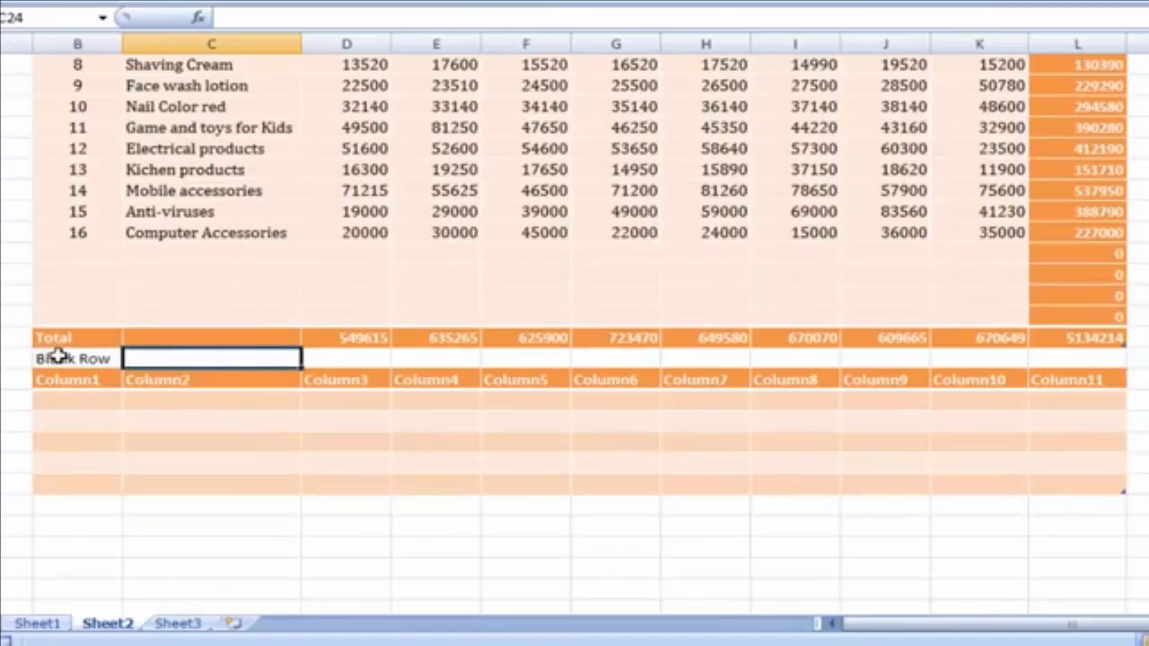
left_click(119, 359)
left_click(252, 358)
left_click(98, 358)
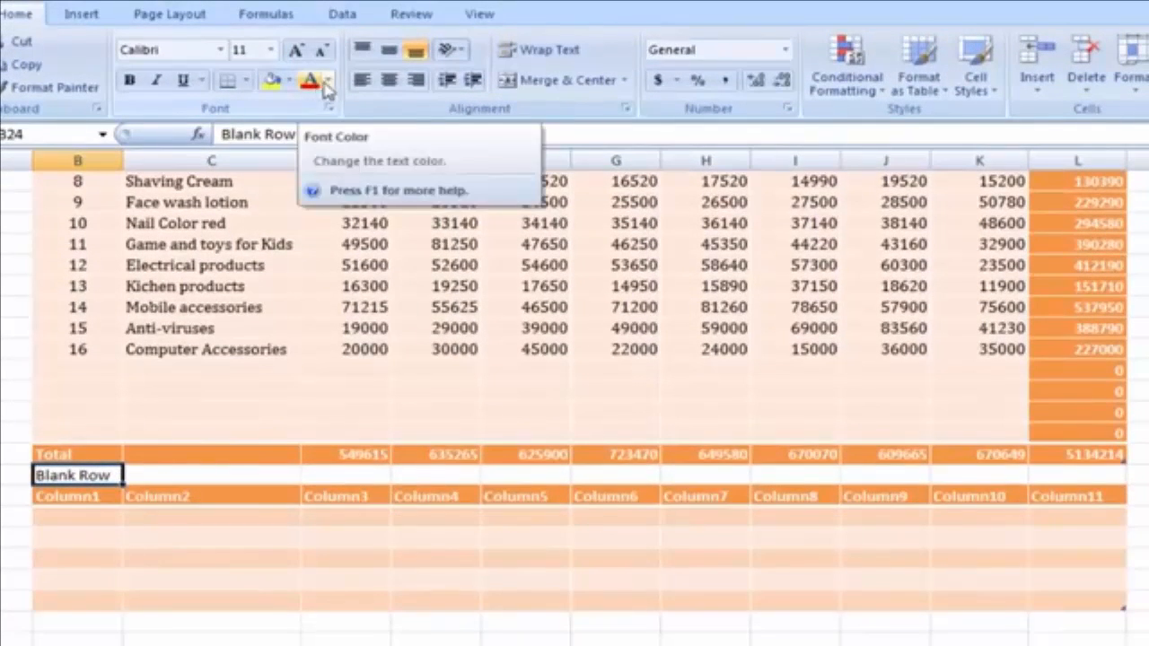
left_click(329, 83)
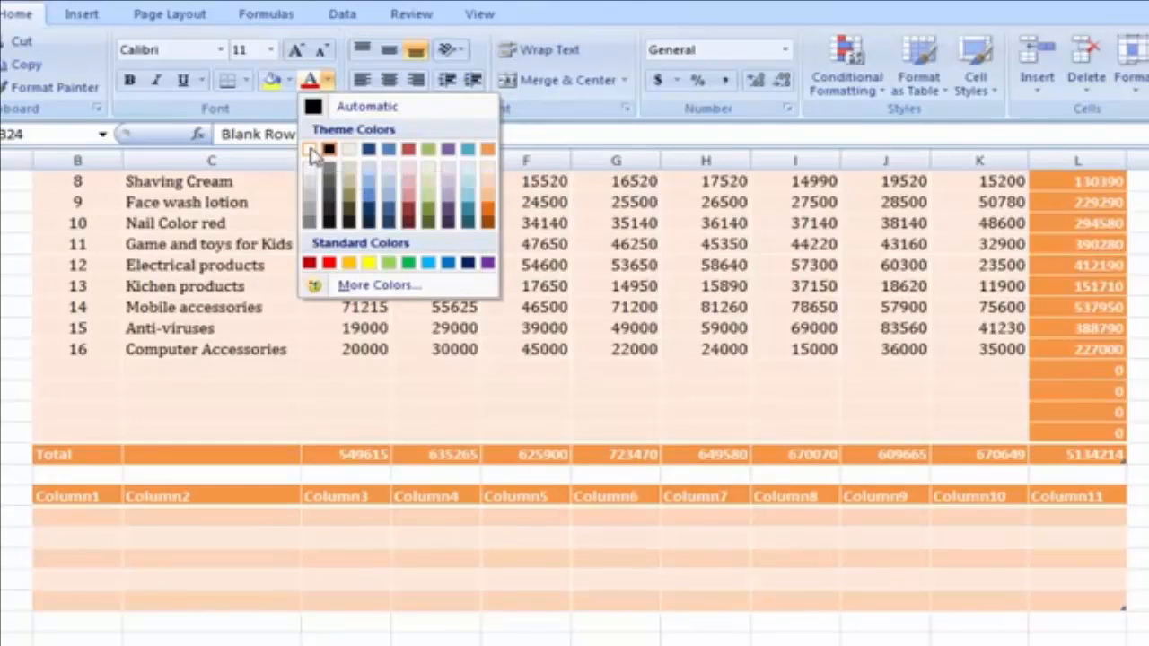
left_click(204, 480)
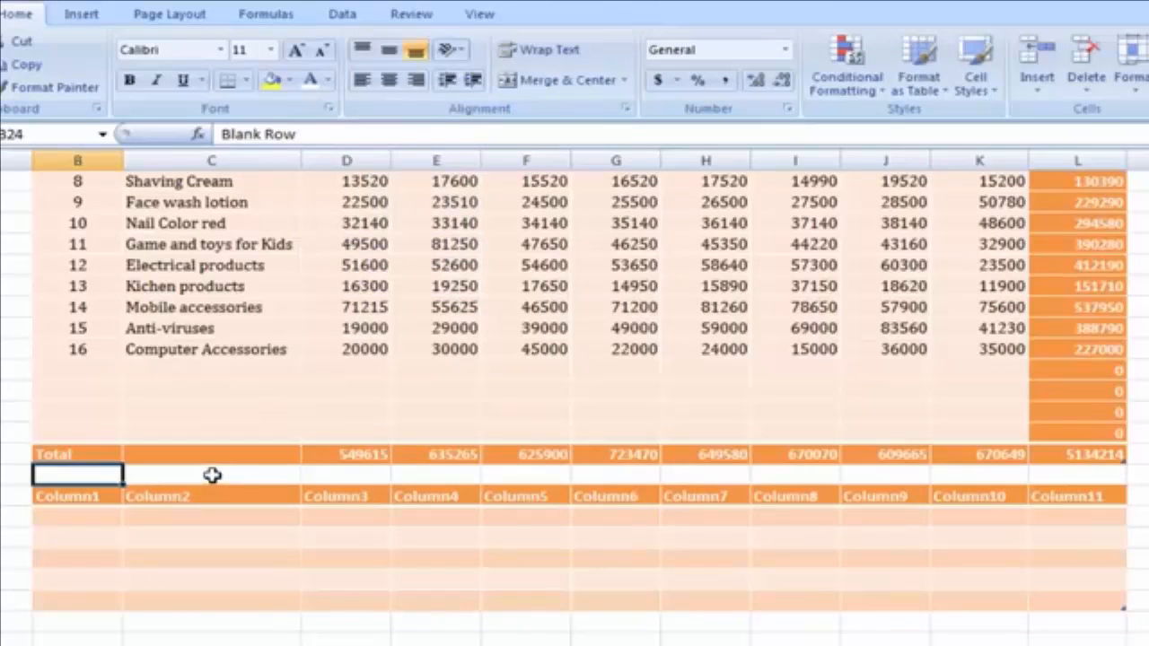
left_click(212, 475)
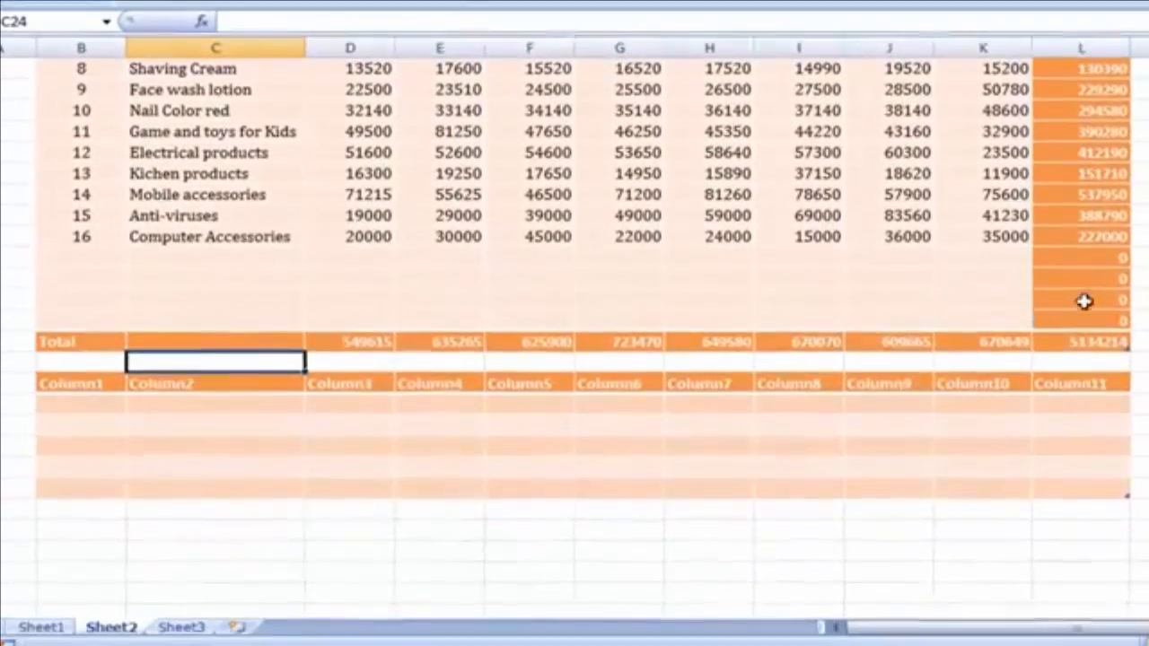
- Extend the upper table with six more blank rows above its Total row, through row 28
left_click(1088, 318)
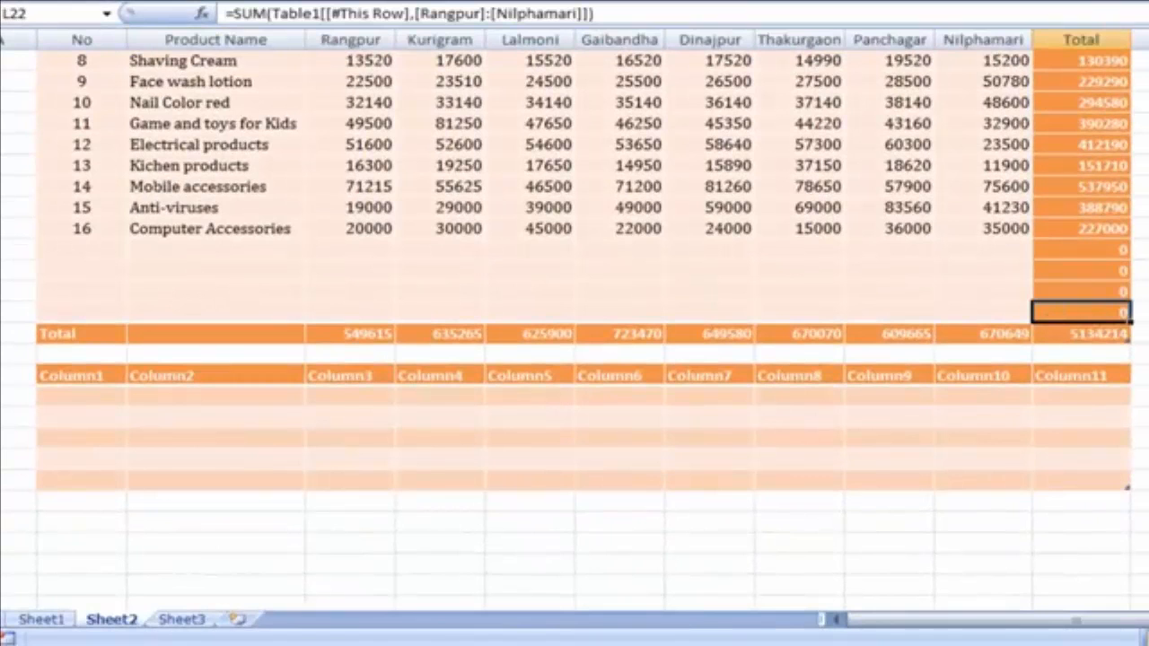
key("Tab")
key("Tab")
key("Tab")
key("Tab")
key("Tab")
key("Tab")
key("Tab")
key("Tab")
key("Tab")
key("Tab")
key("Tab")
key("Tab")
key("Tab")
key("Tab")
key("Tab")
key("Tab")
key("Tab")
key("Tab")
key("Tab")
key("Tab")
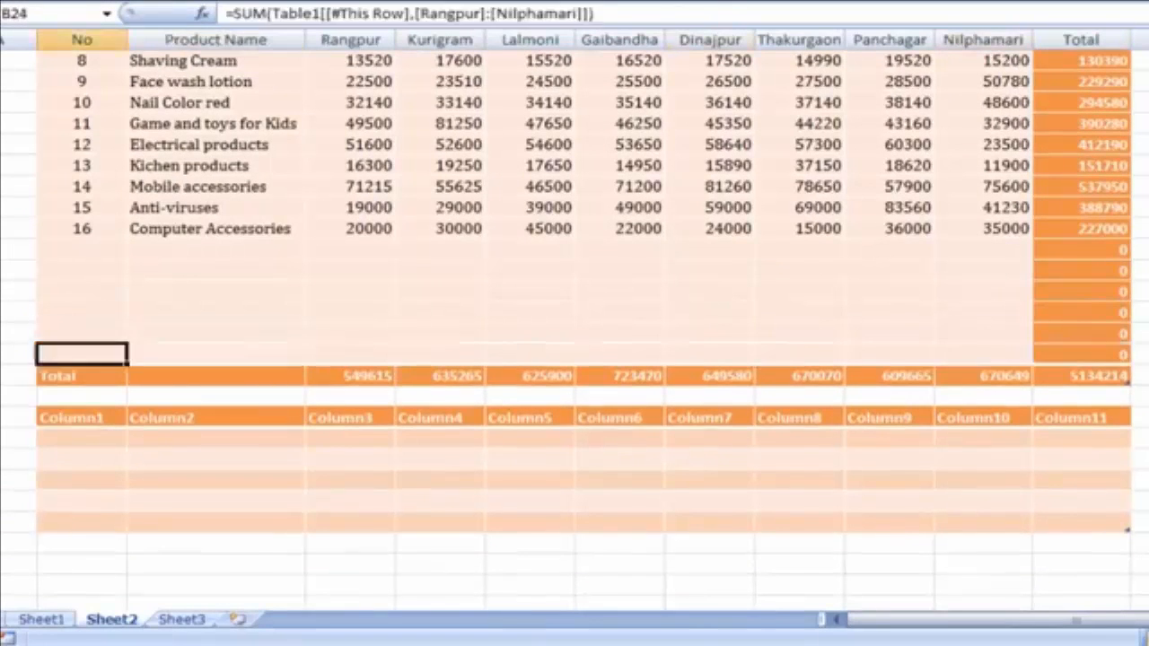
key("Tab")
key("Tab")
key("Tab")
key("Tab")
key("Tab")
key("Tab")
key("Tab")
key("Tab")
key("Tab")
key("Tab")
key("Tab")
key("Tab")
key("Tab")
key("Tab")
key("Tab")
key("Tab")
key("Tab")
key("Tab")
key("Tab")
key("Tab")
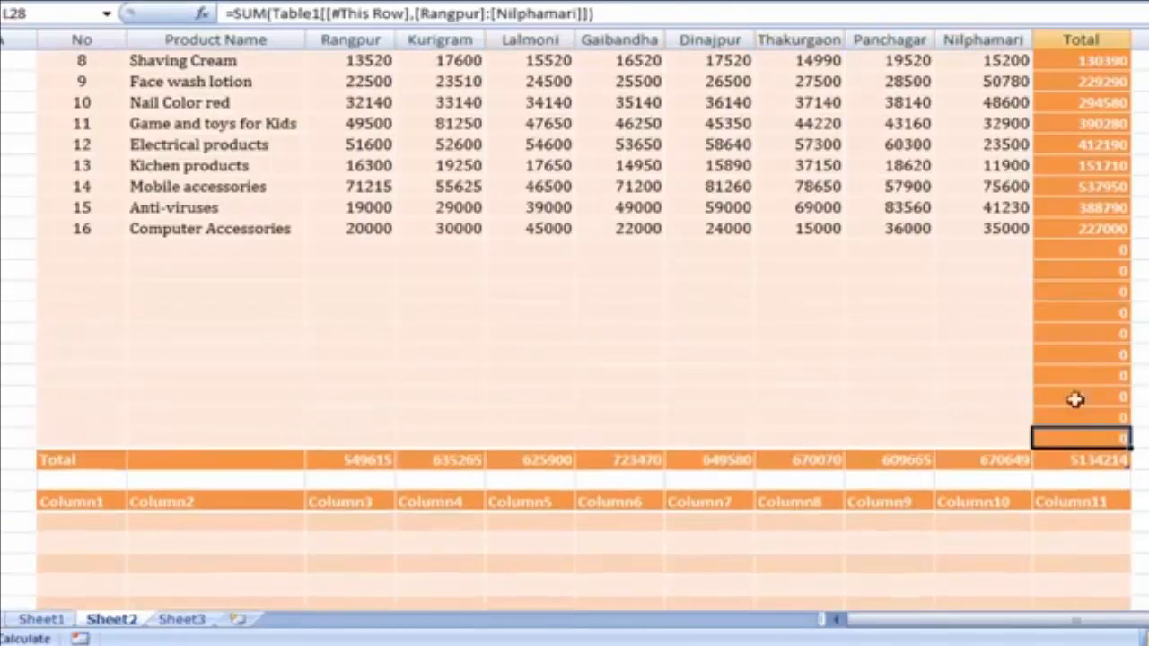
left_click(1050, 483)
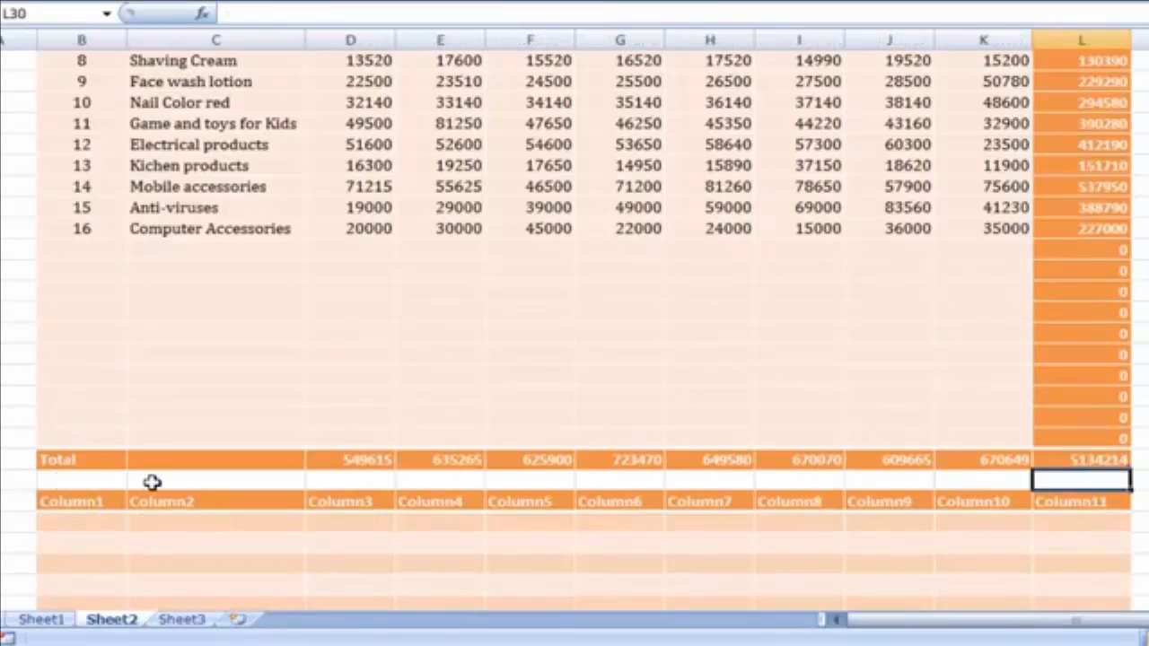
scroll(459, 536, "down", 2)
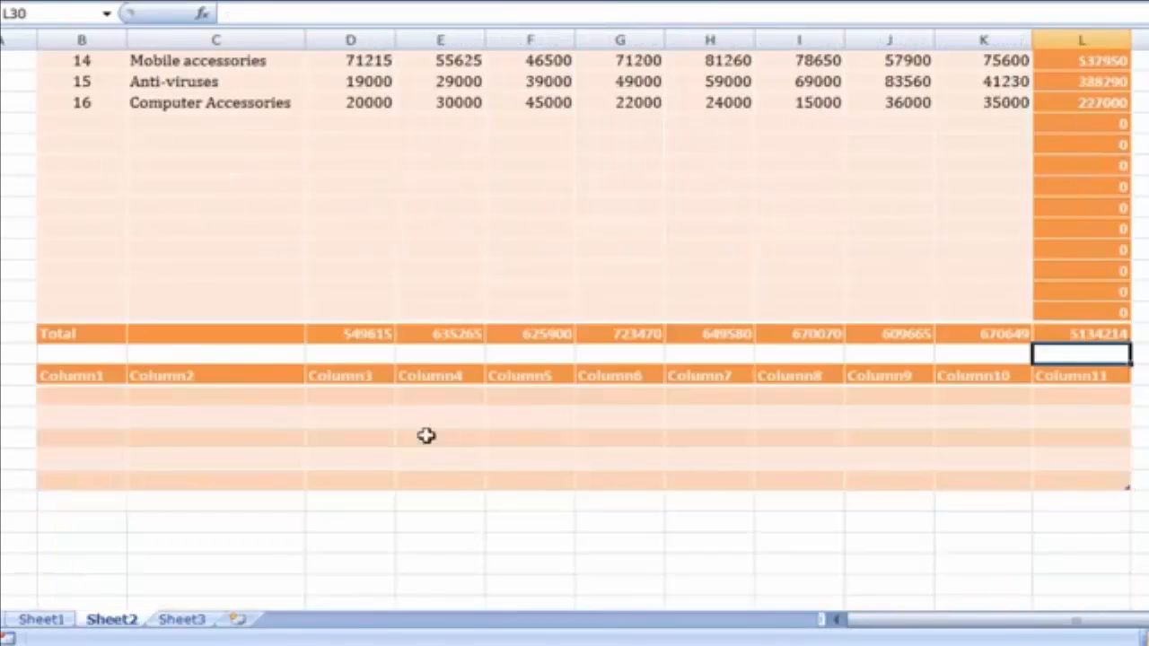
scroll(685, 462, "up", 2)
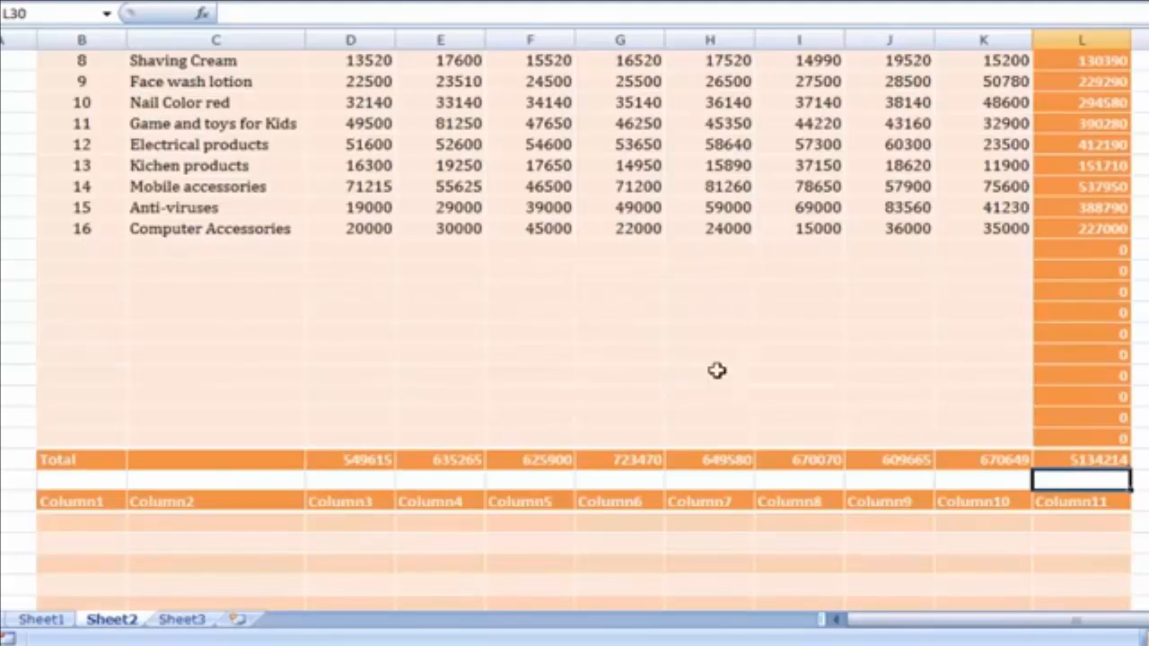
- Delete the ten empty table rows, 19 through 28, between the Computer Accessories row and the Total row
left_click_drag(92, 250, 83, 434)
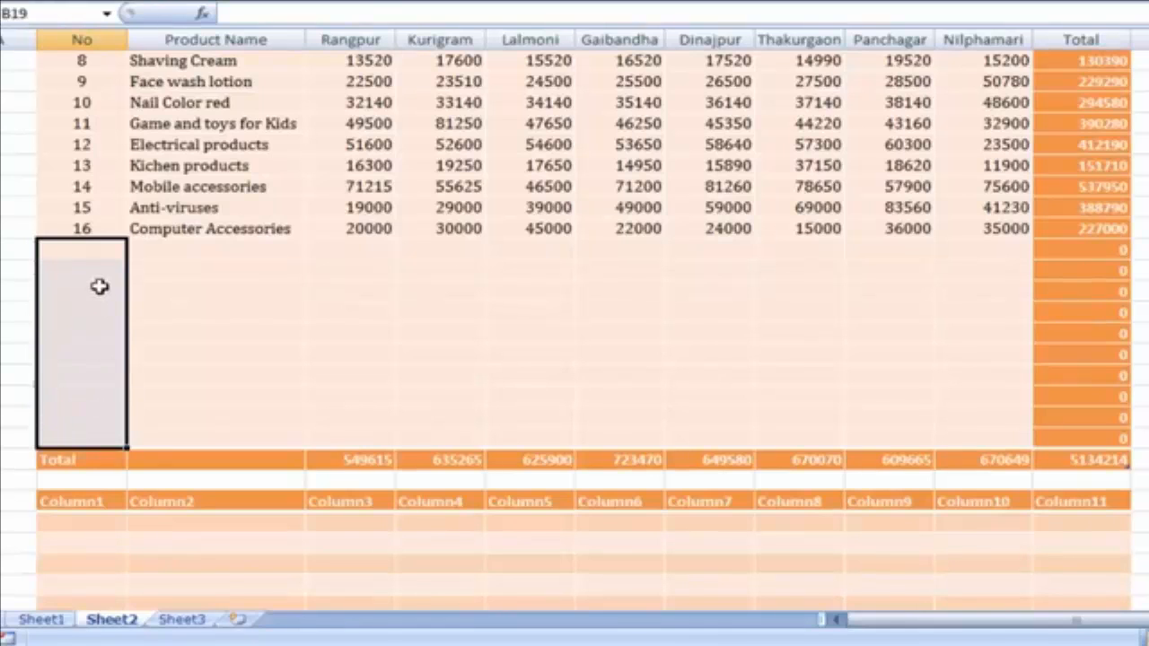
right_click(98, 288)
mouse_move(282, 69)
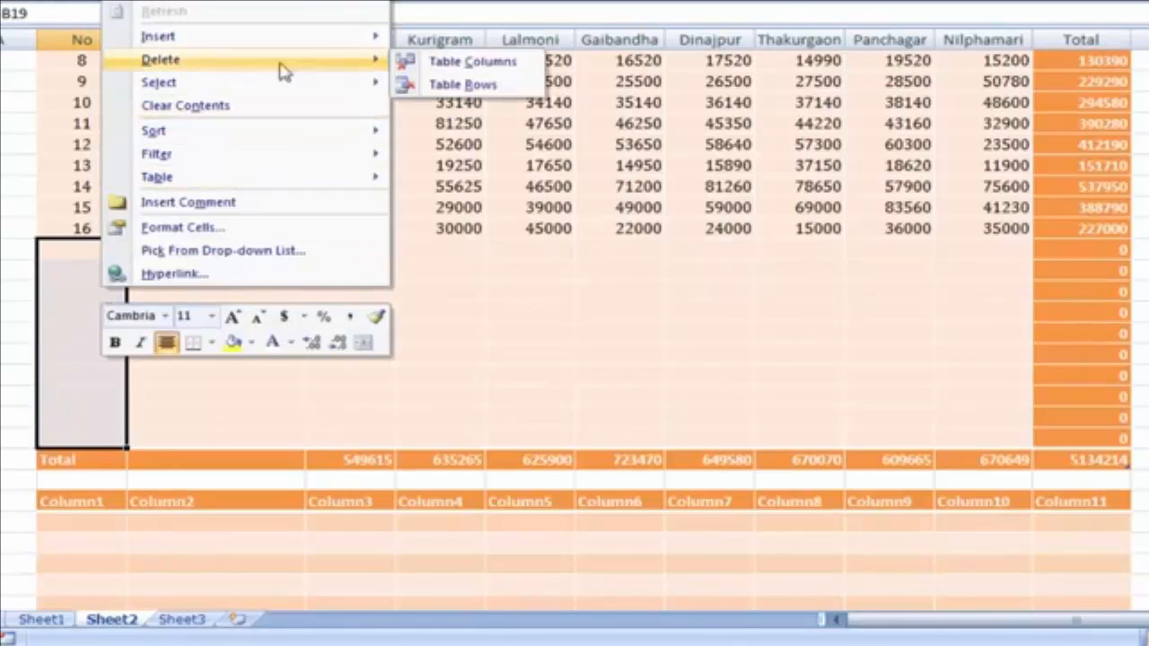
left_click(476, 86)
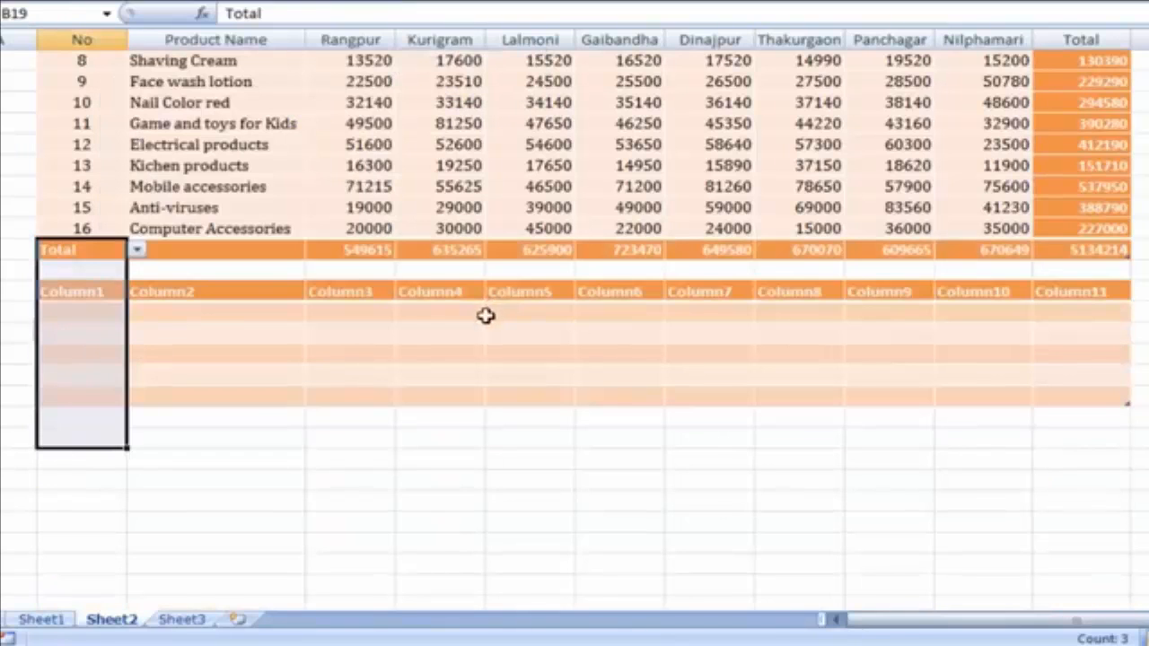
left_click(528, 229)
scroll(441, 362, "up", 2)
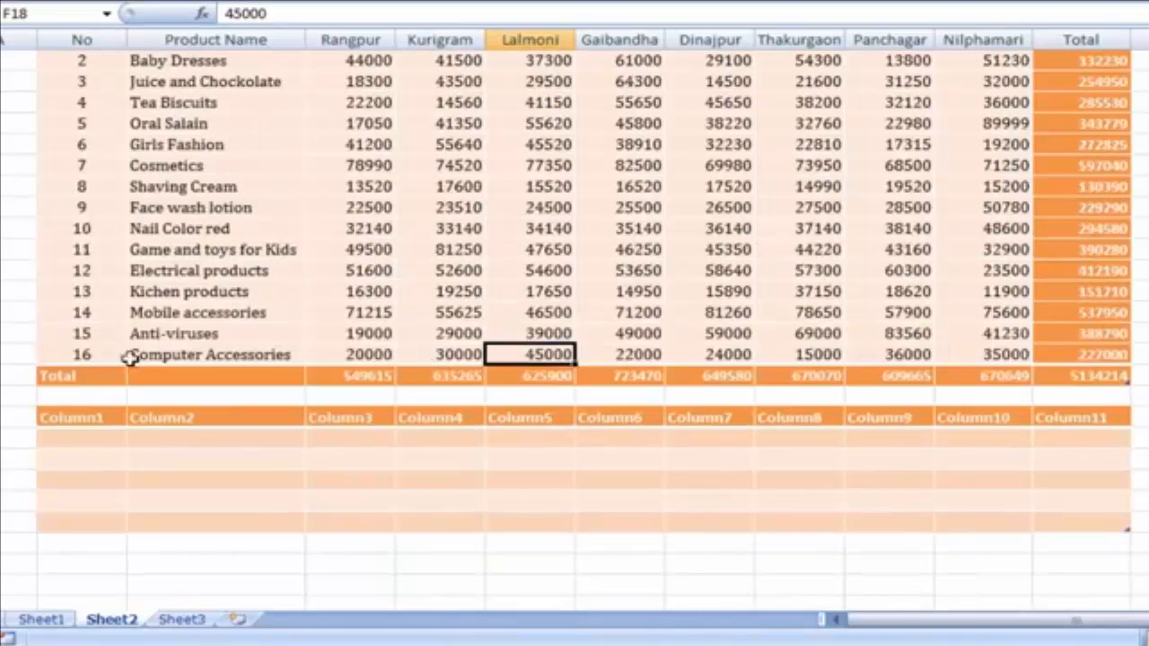
scroll(736, 359, "up", 1)
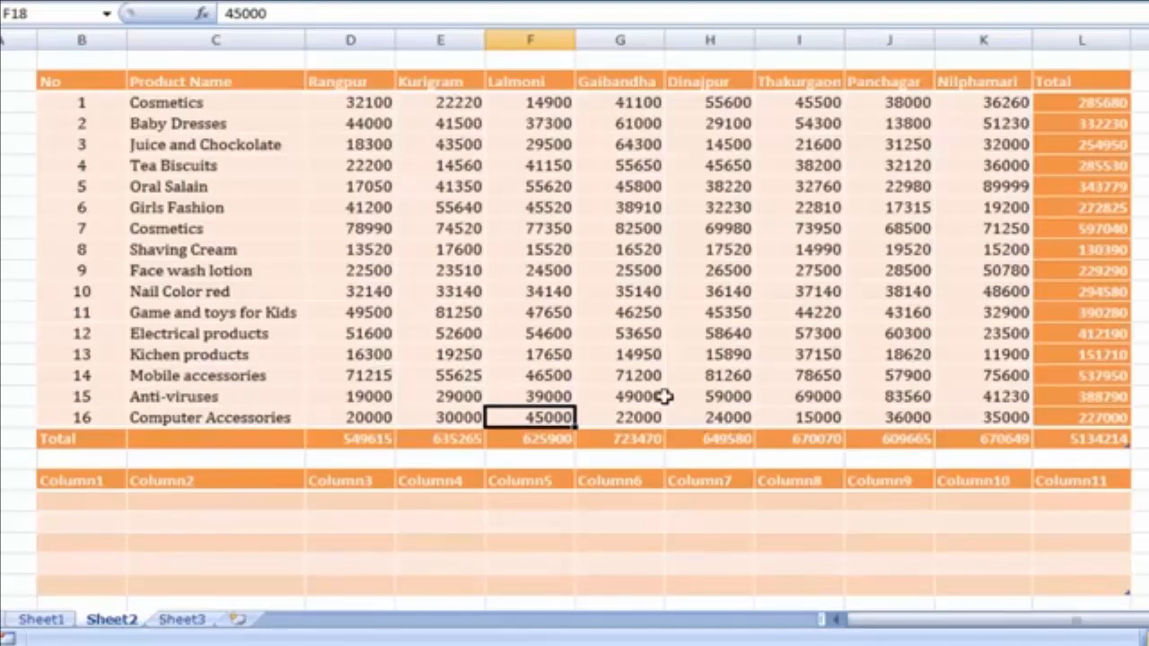
left_click(607, 350)
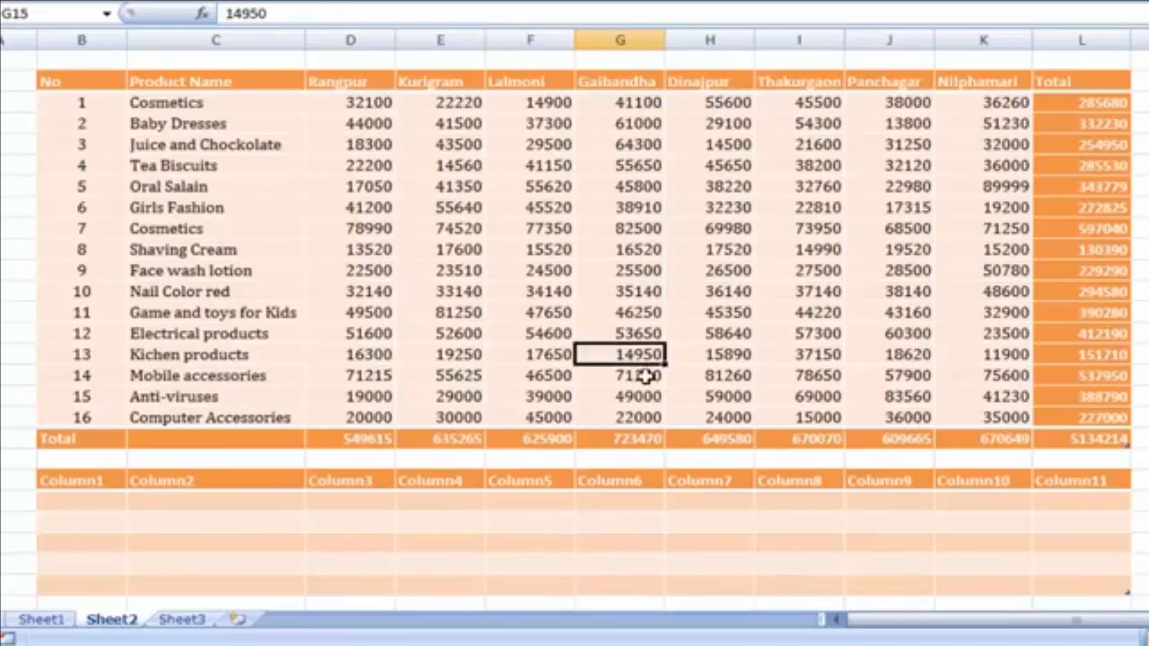
left_click(552, 227)
left_click(743, 206)
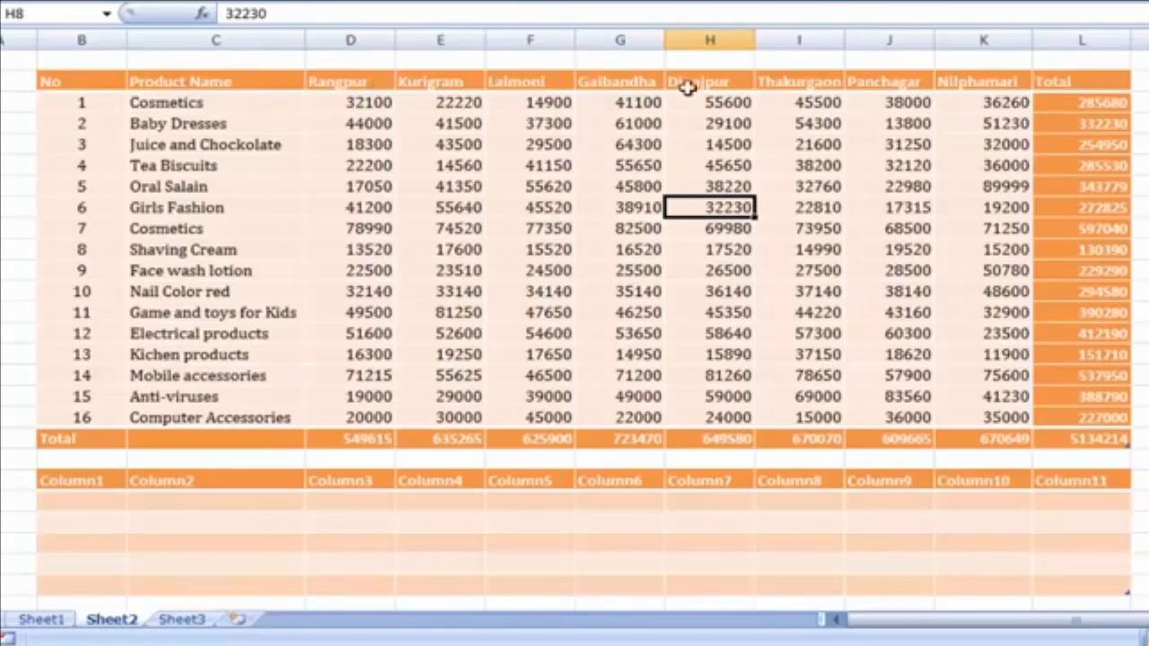
left_click(578, 166)
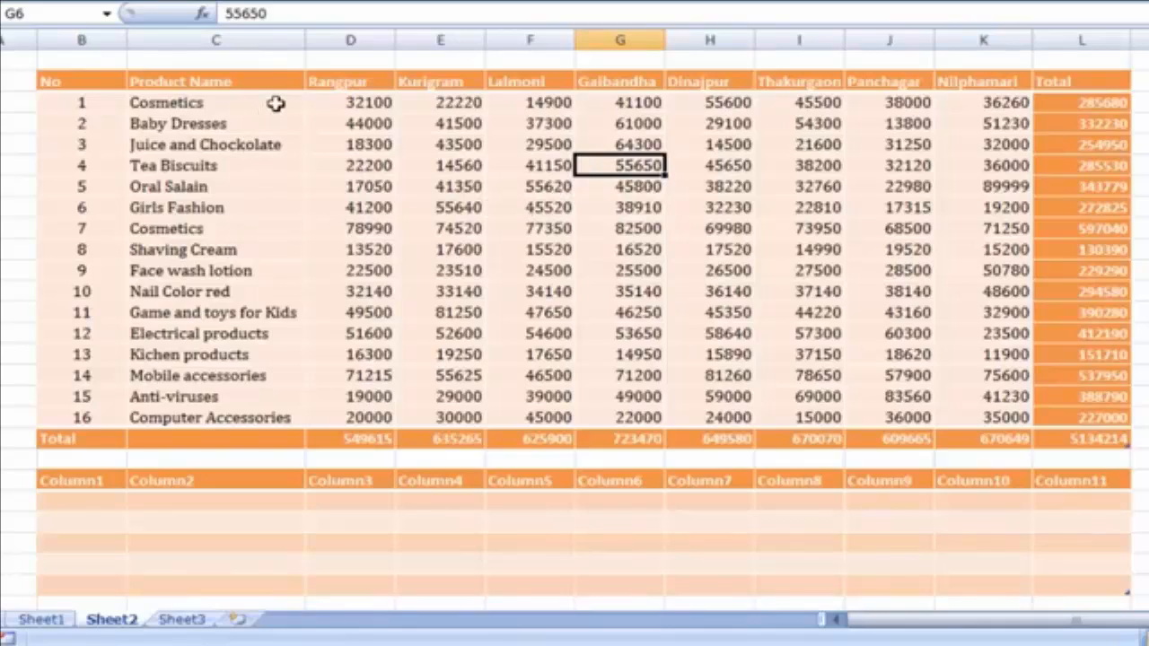
- Highlight duplicate product names in C3:C18 with a Duplicate Values rule using Light Red Fill with Dark Red Text
left_click_drag(275, 103, 243, 408)
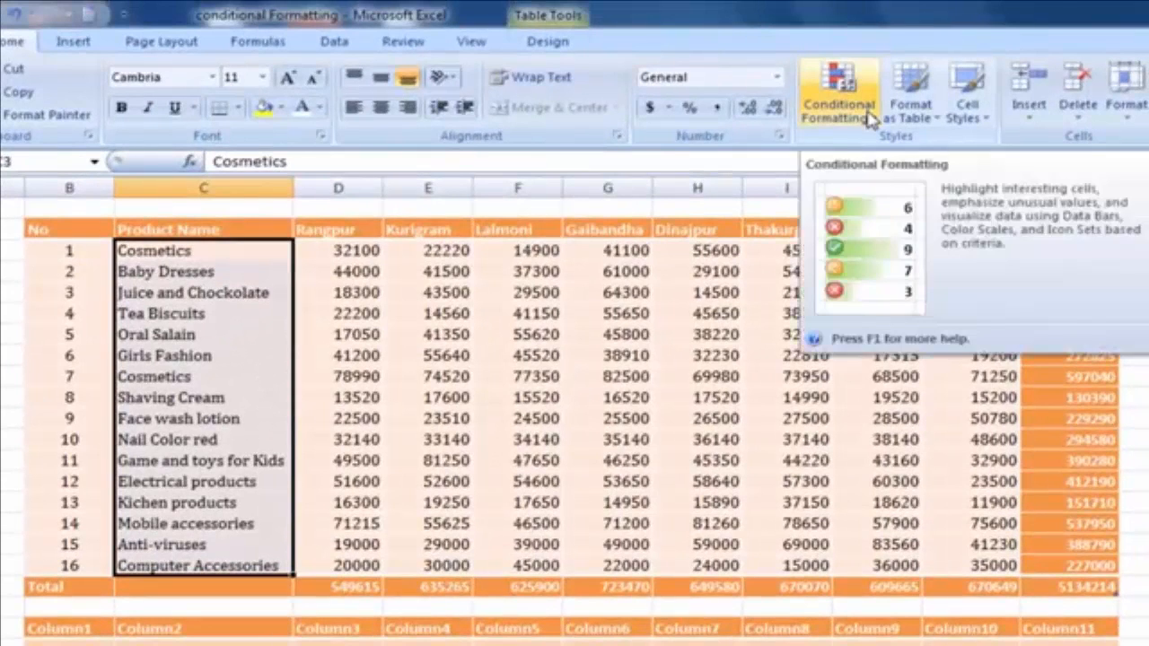
left_click(868, 117)
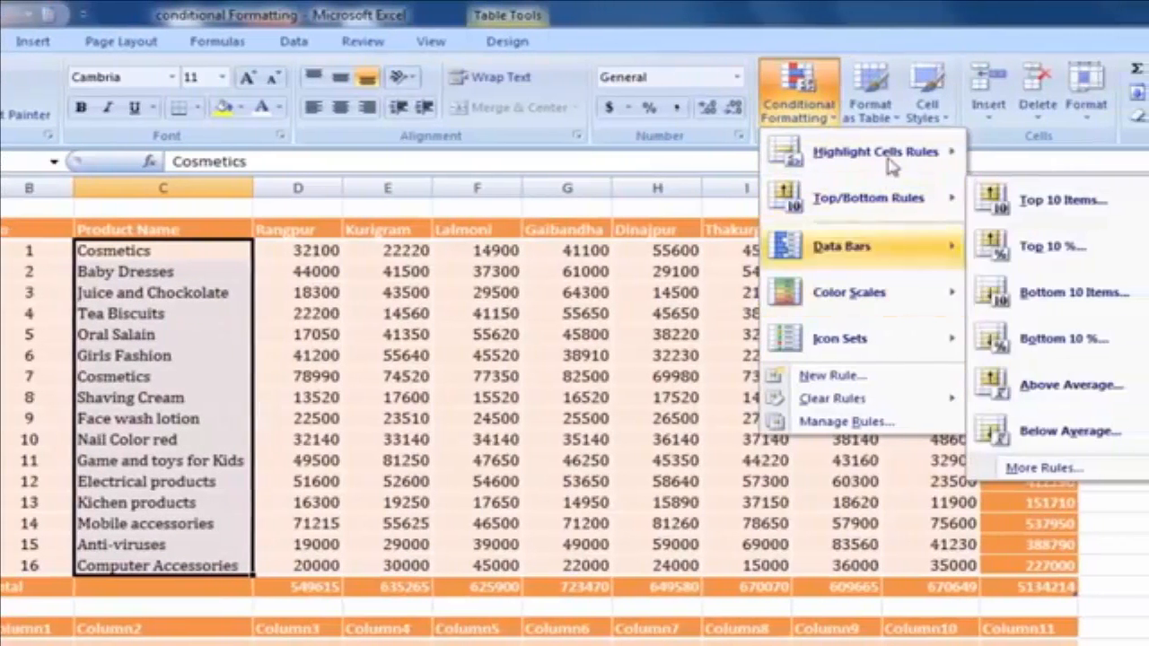
mouse_move(915, 163)
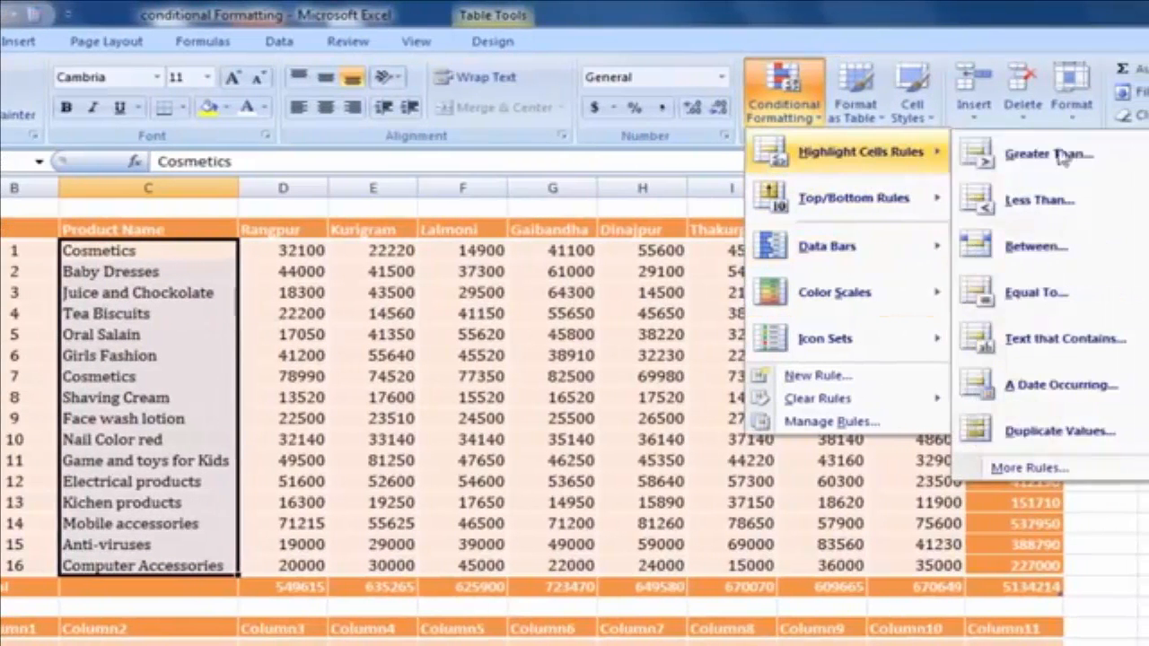
left_click(1059, 432)
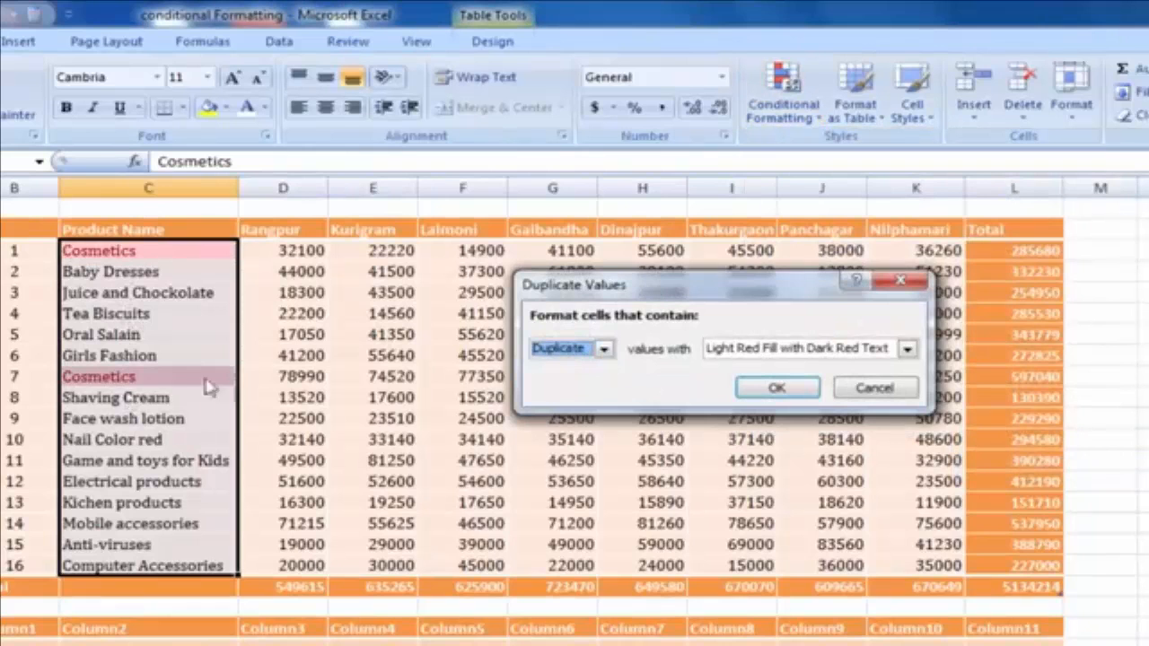
left_click(776, 388)
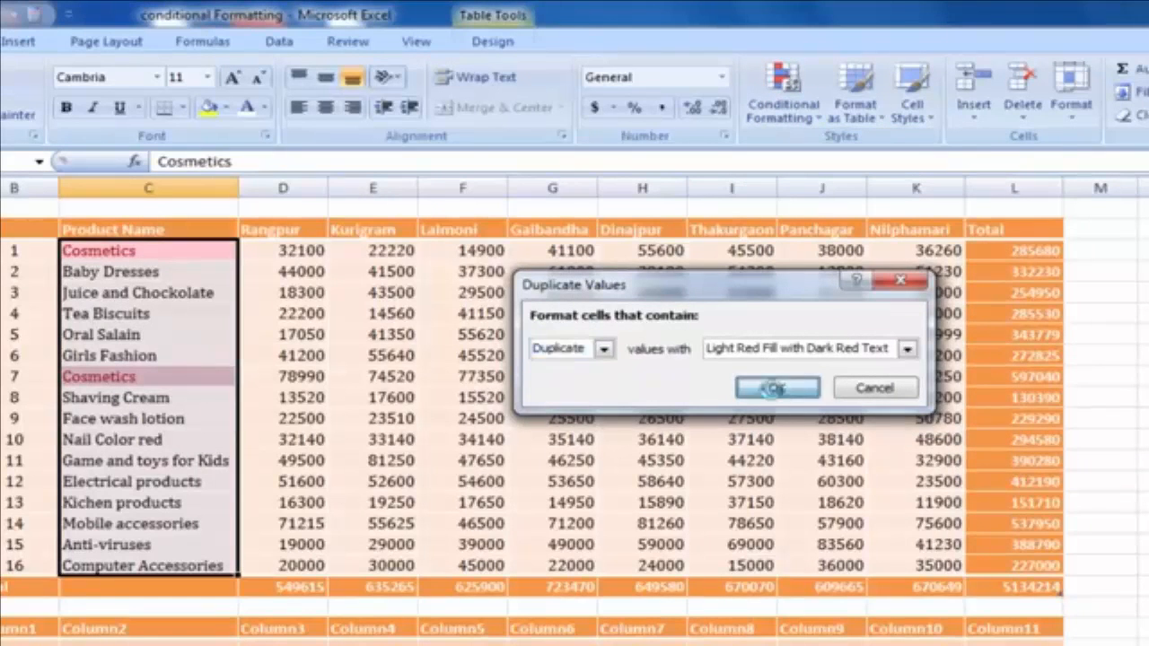
left_click(372, 376)
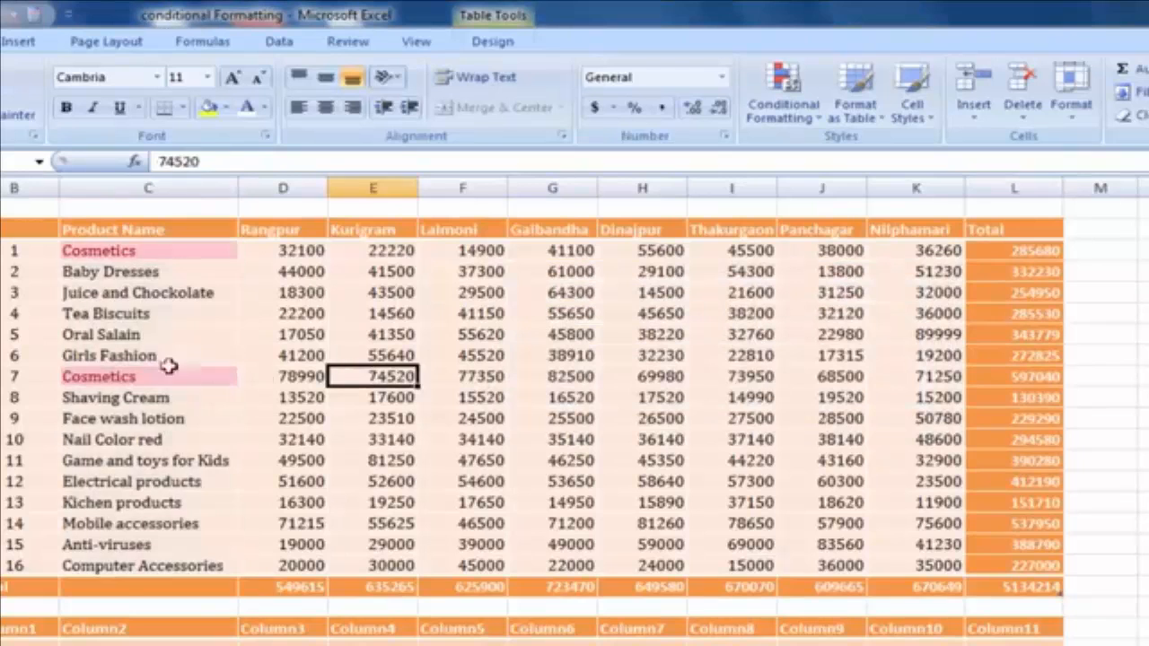
left_click(158, 251)
left_click(155, 377)
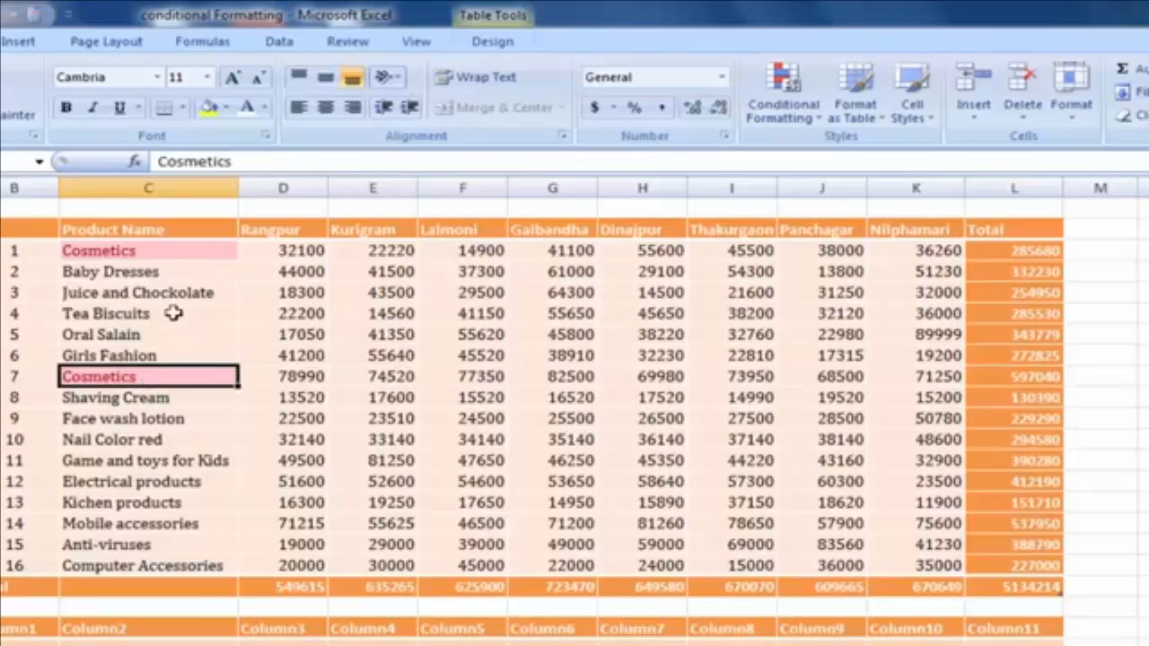
- Replace the product name of item 13, in cell C15, with Cosmetics
left_click(159, 503)
type("C")
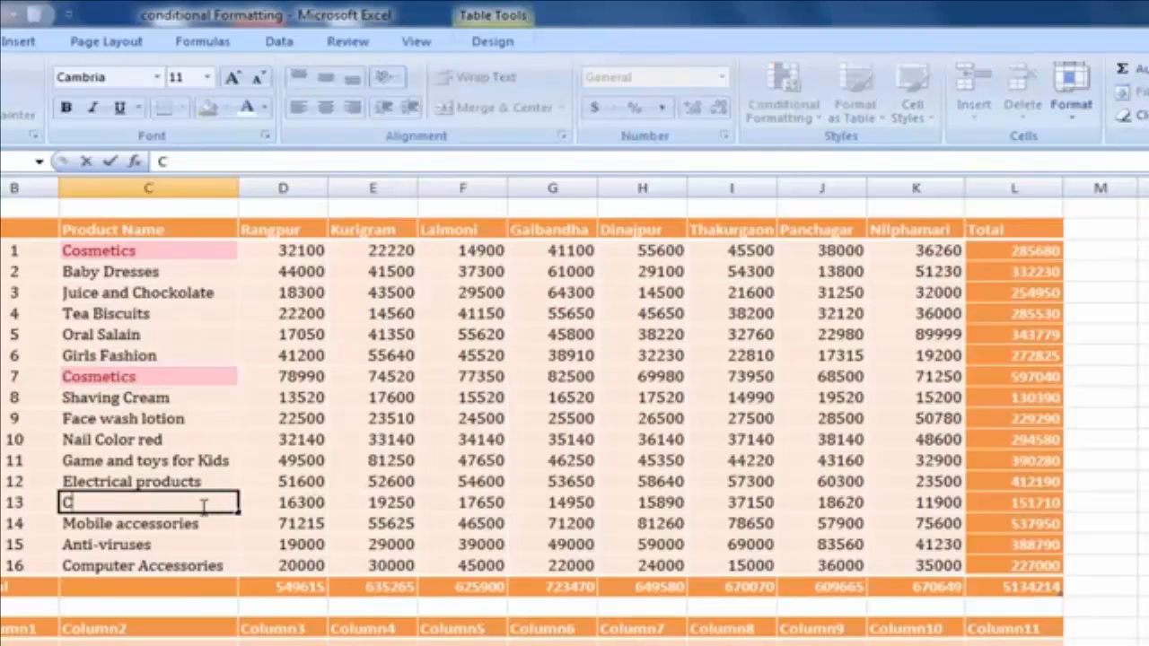
type("os")
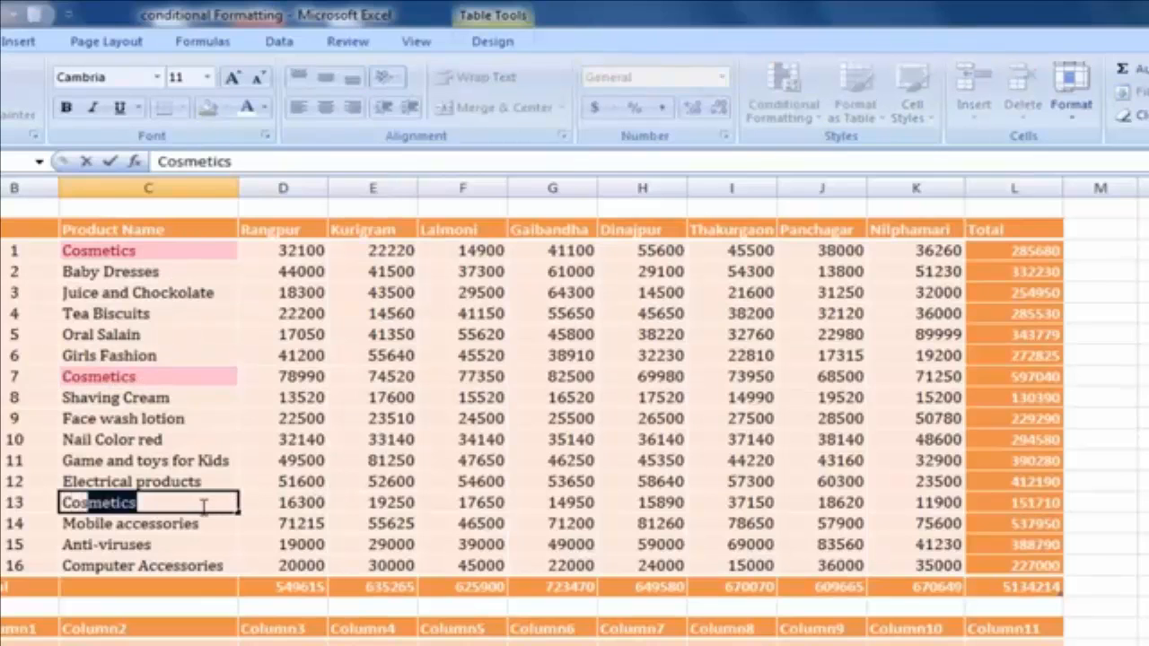
left_click(351, 500)
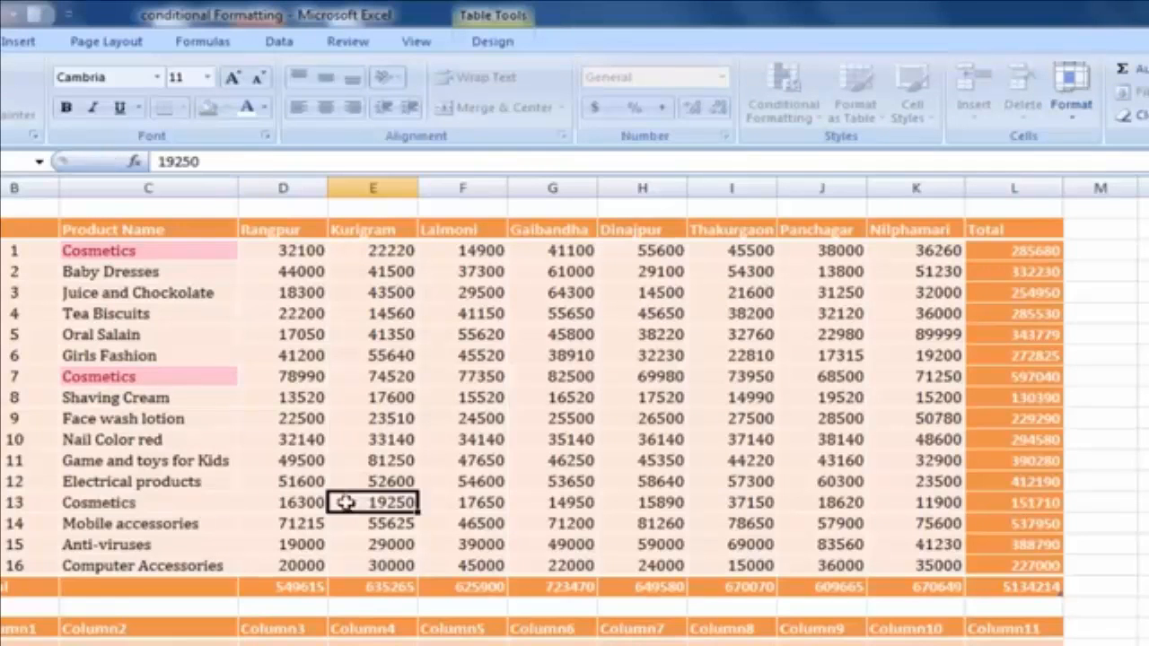
left_click(149, 377)
left_click(149, 507)
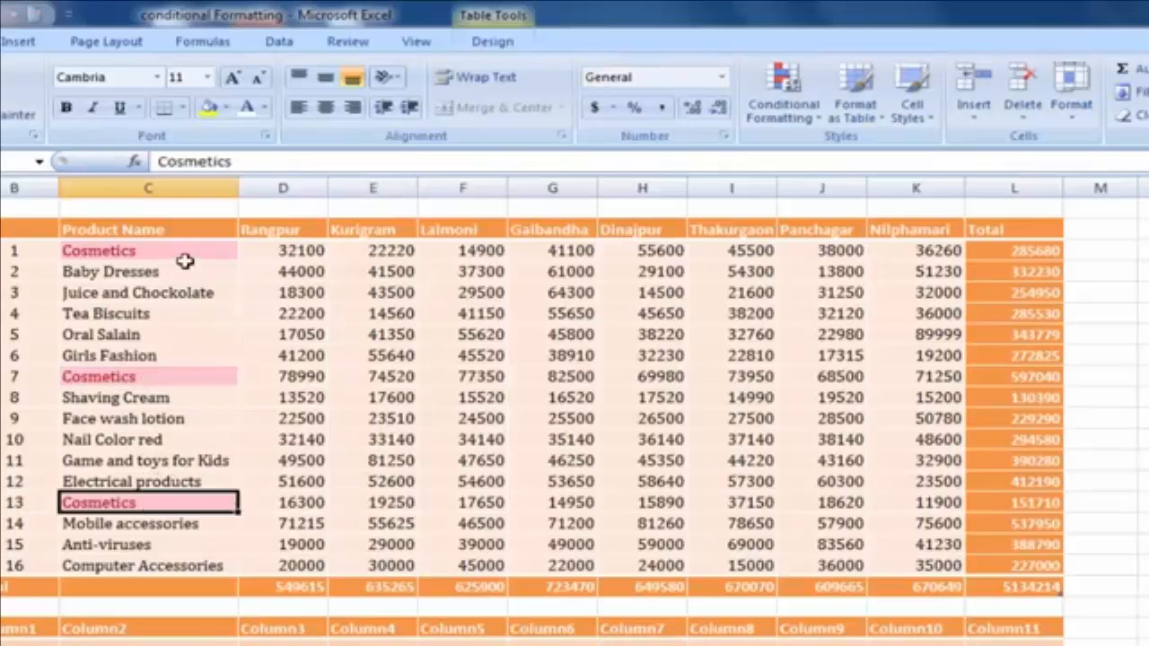
left_click(185, 263)
left_click(196, 255)
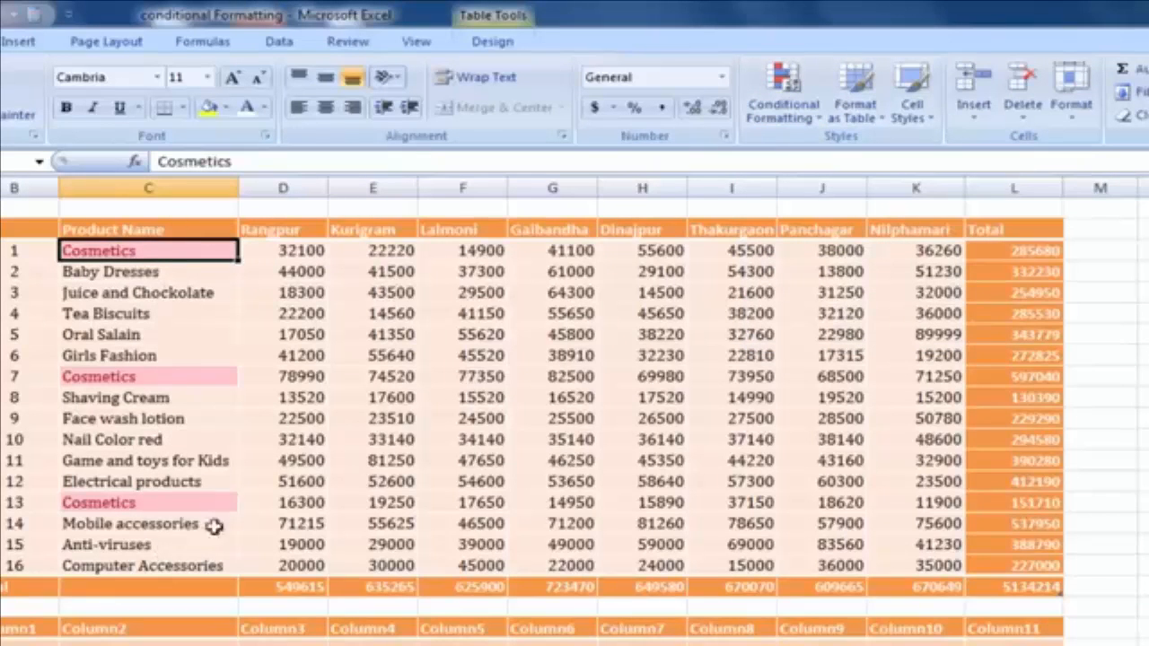
left_click(379, 410)
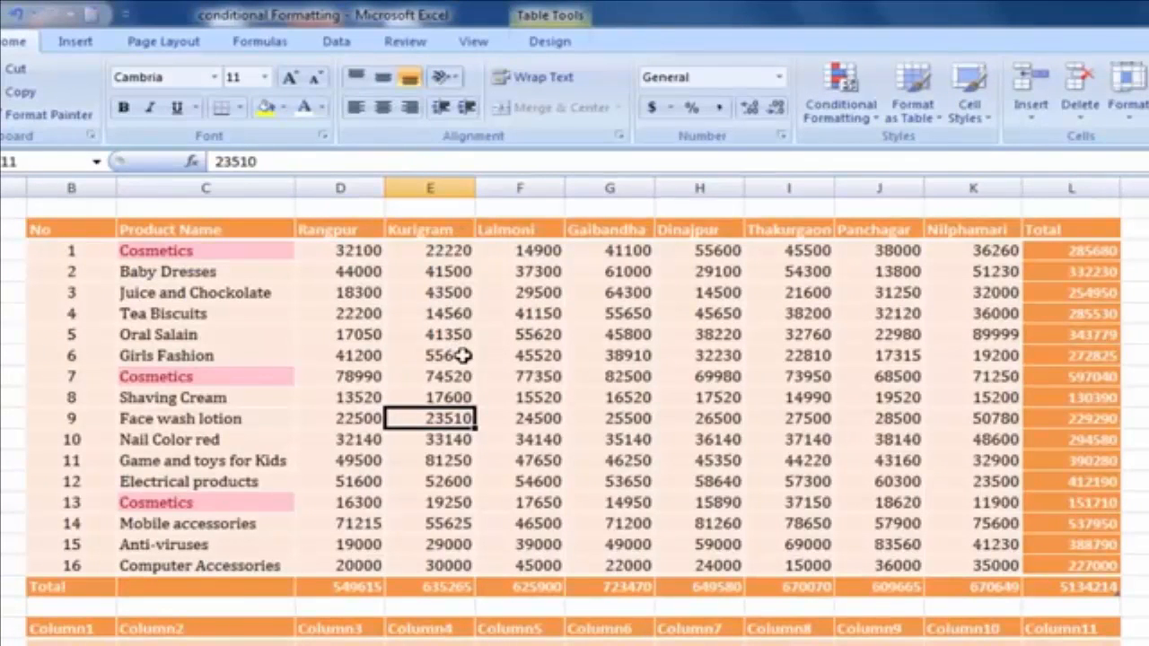
- Turn on the filter buttons in the upper table's header row
key("ctrl+shift+l")
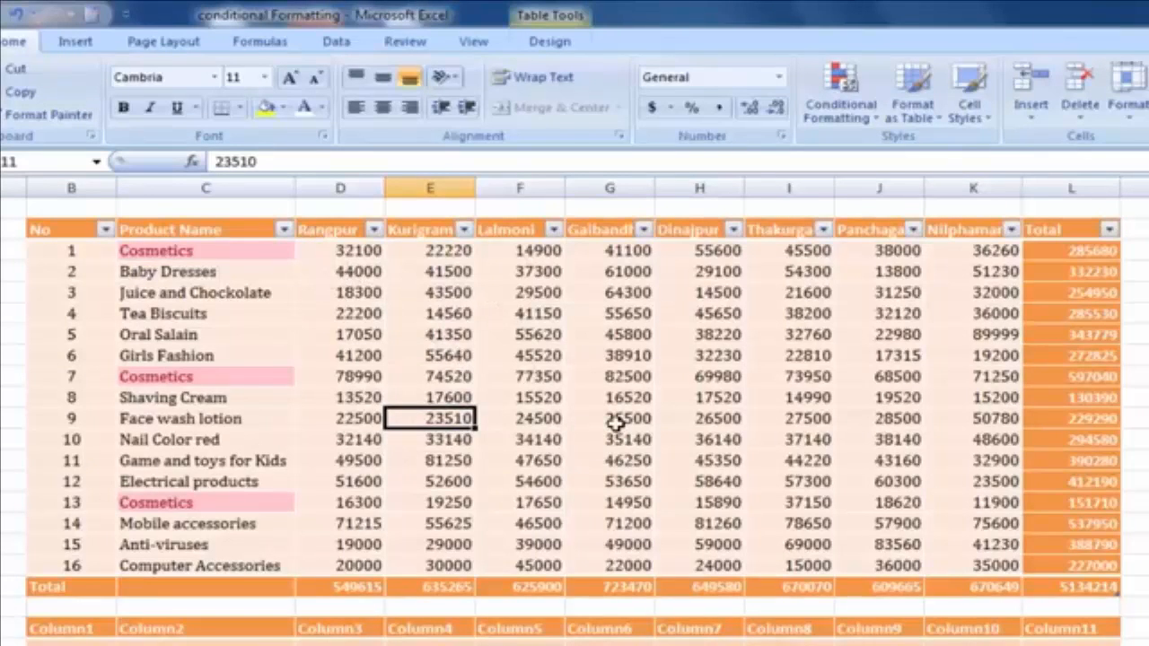
key("ctrl+shift+l")
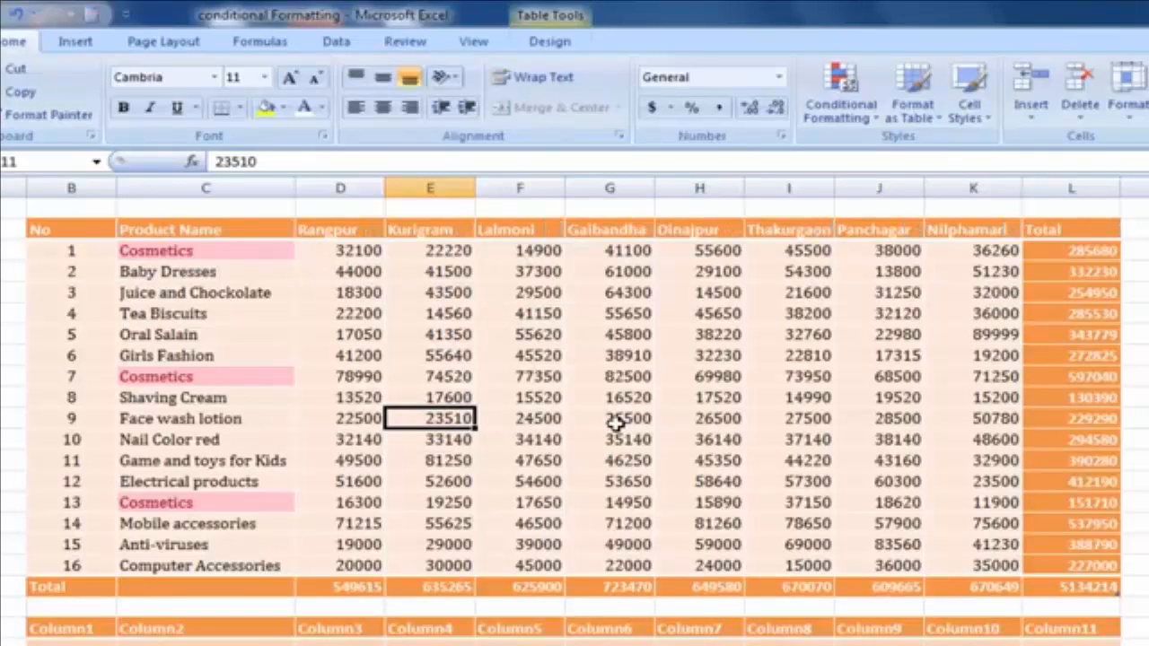
left_click(334, 41)
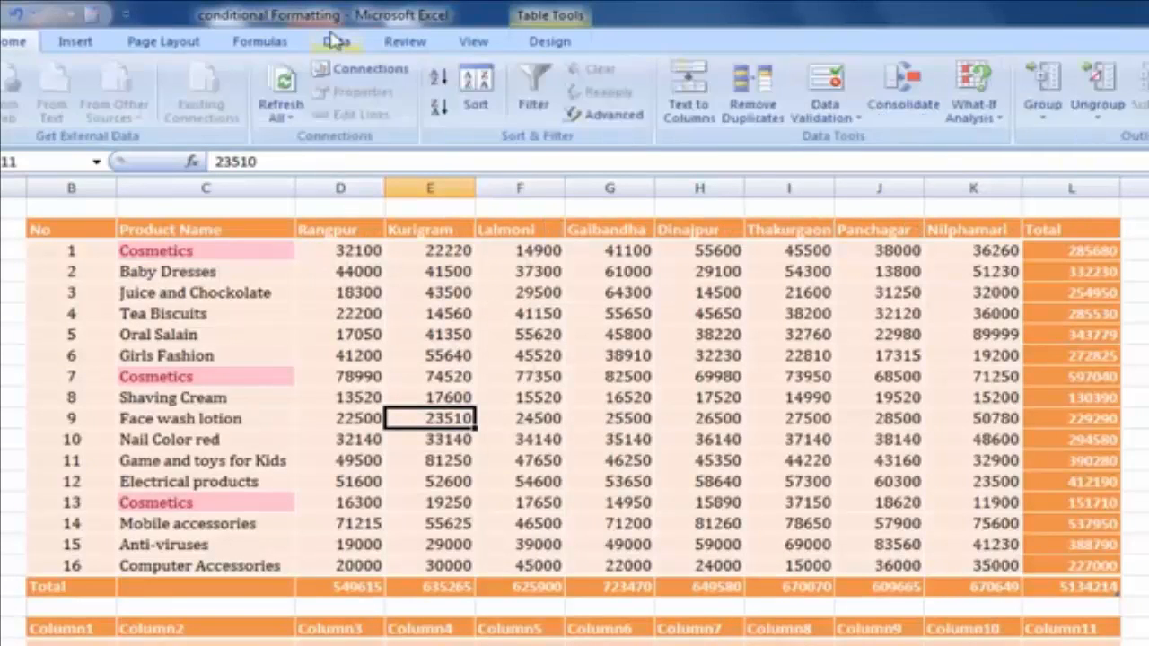
left_click(537, 104)
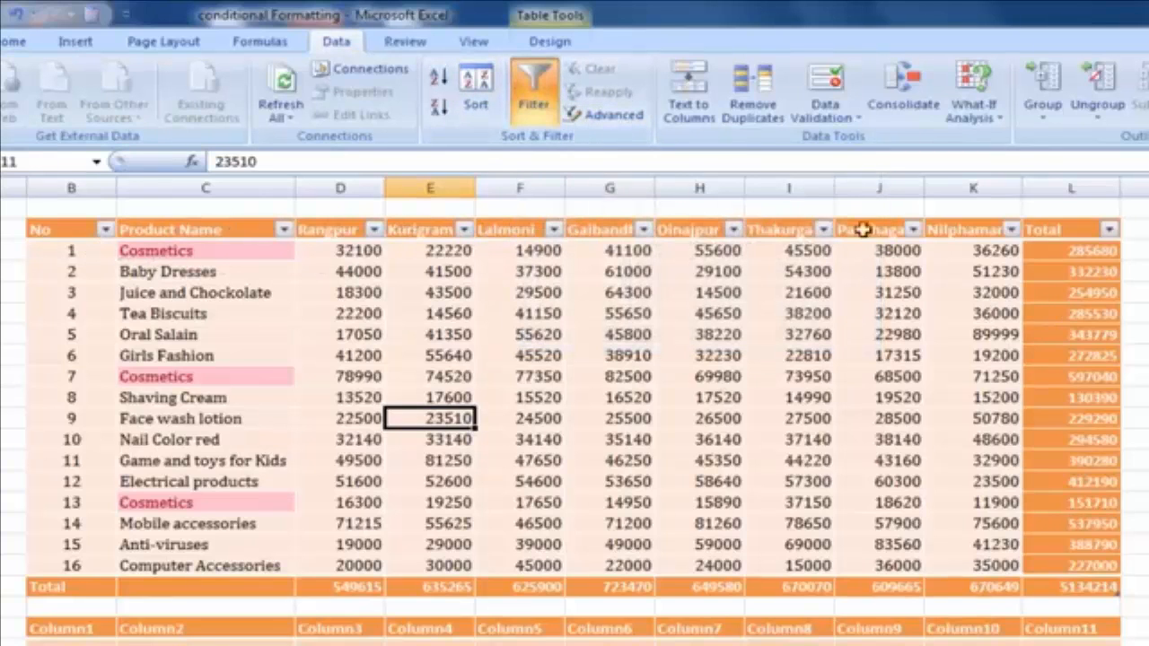
left_click(446, 336)
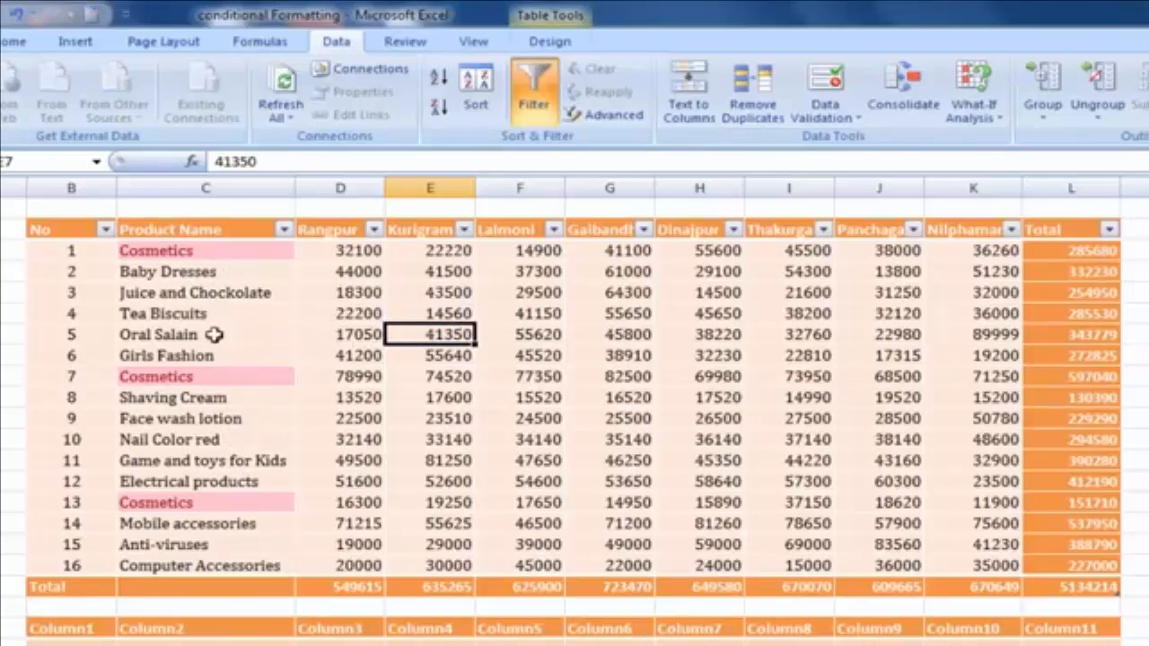
- Filter the Product Name column by the light red cell color and look over the remaining rows' sales figures
left_click(284, 229)
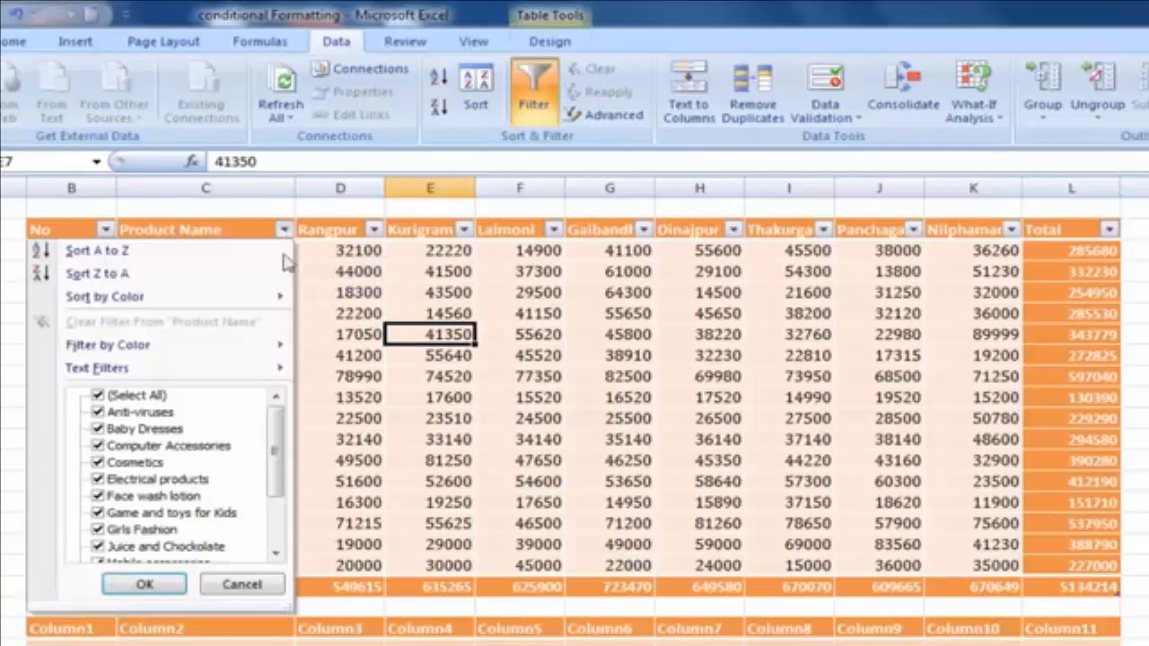
mouse_move(108, 349)
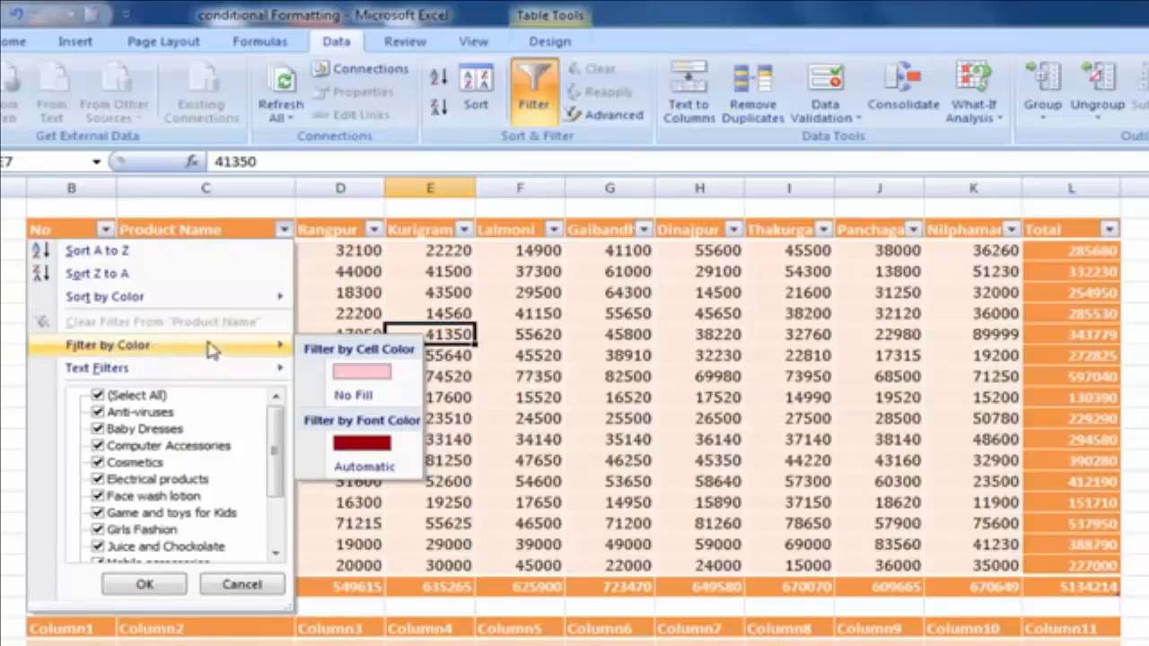
left_click(370, 376)
left_click(544, 272)
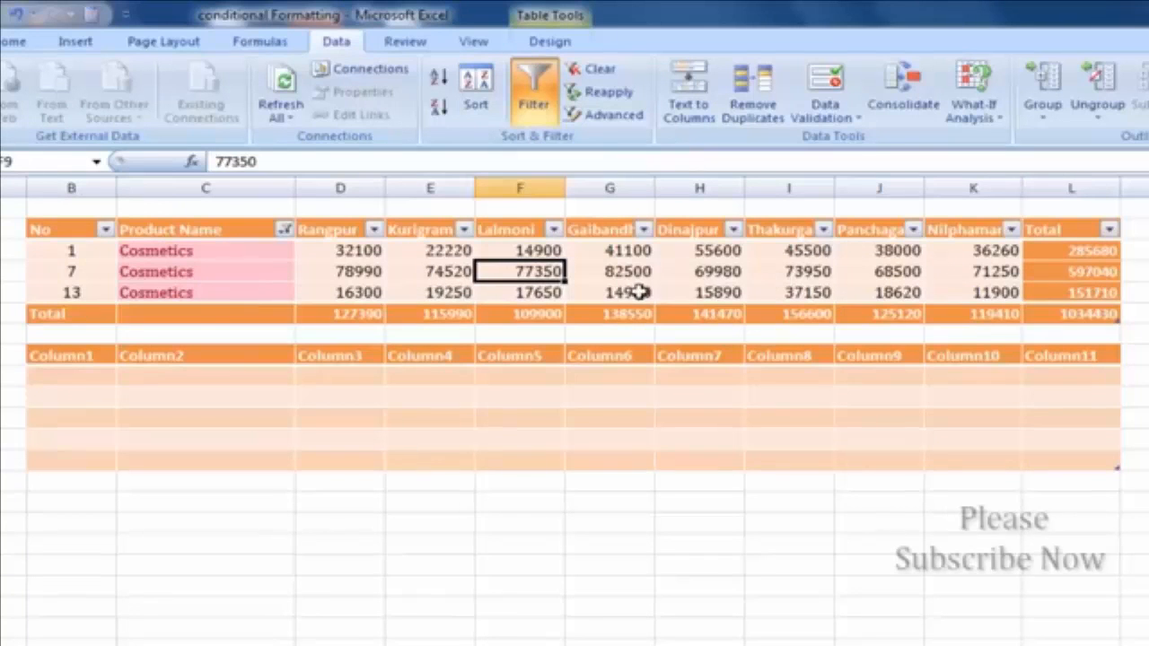
left_click(685, 271)
left_click_drag(628, 251, 633, 314)
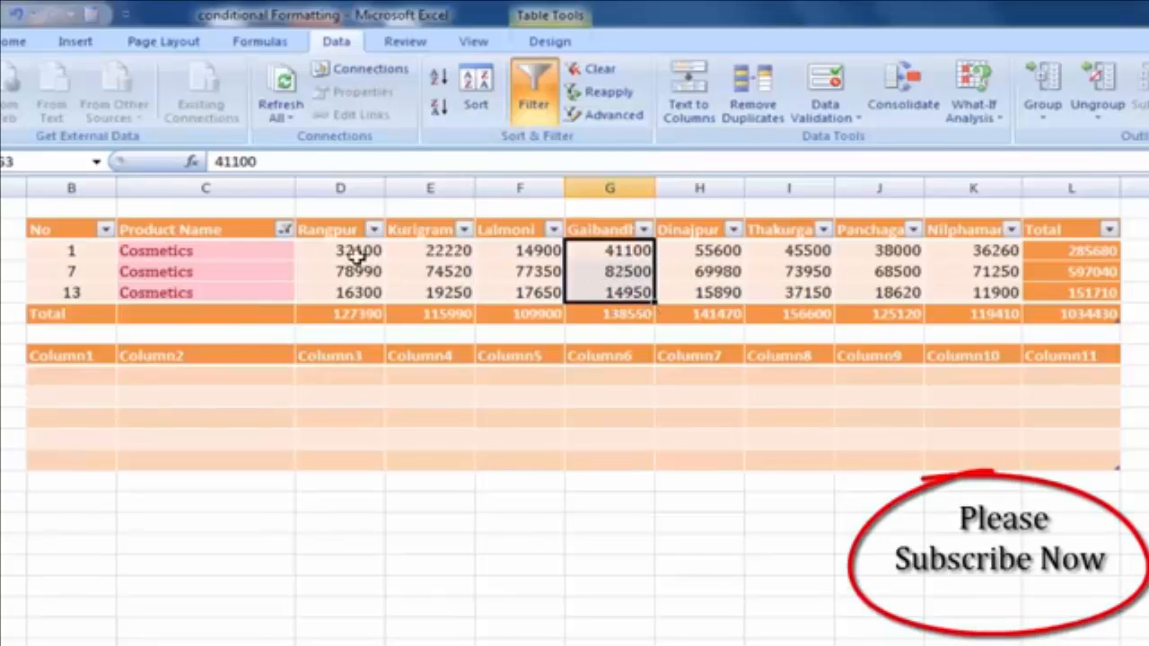
left_click_drag(359, 250, 898, 271)
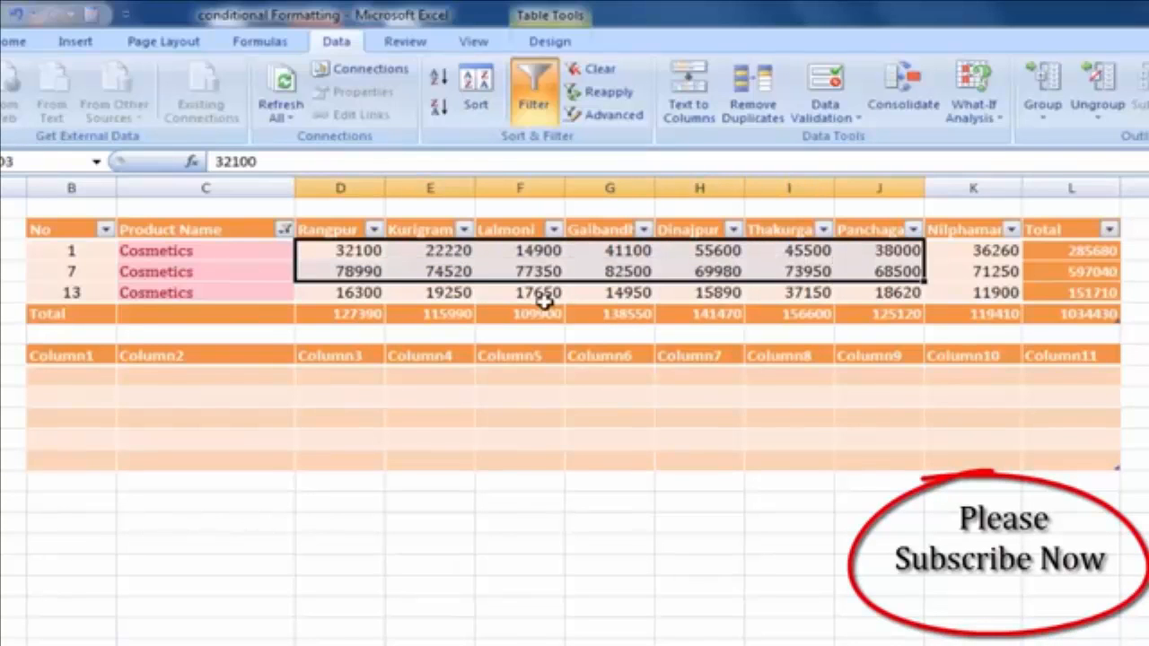
left_click(549, 289)
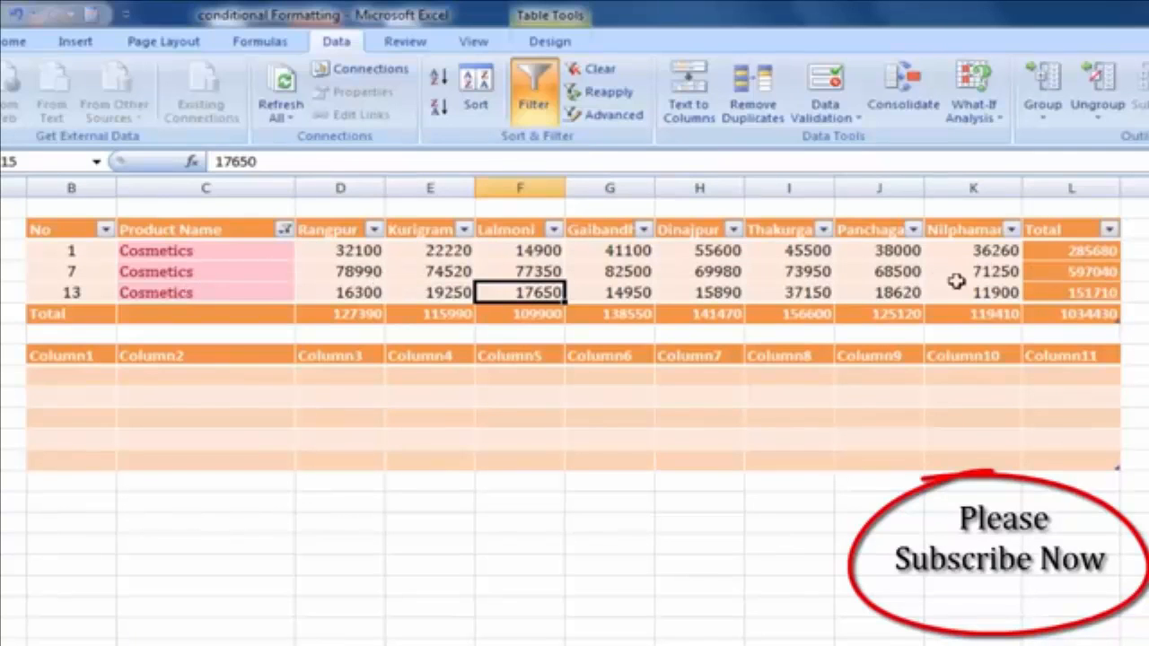
left_click(702, 289)
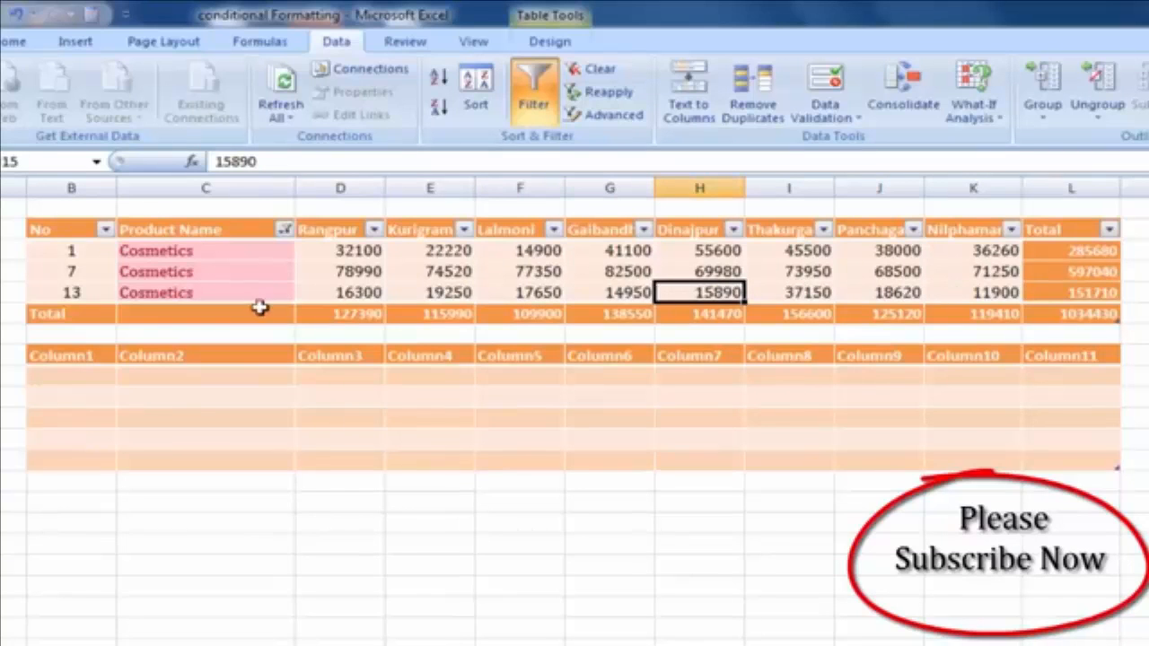
- Clear the color filter from the Product Name column
left_click(284, 231)
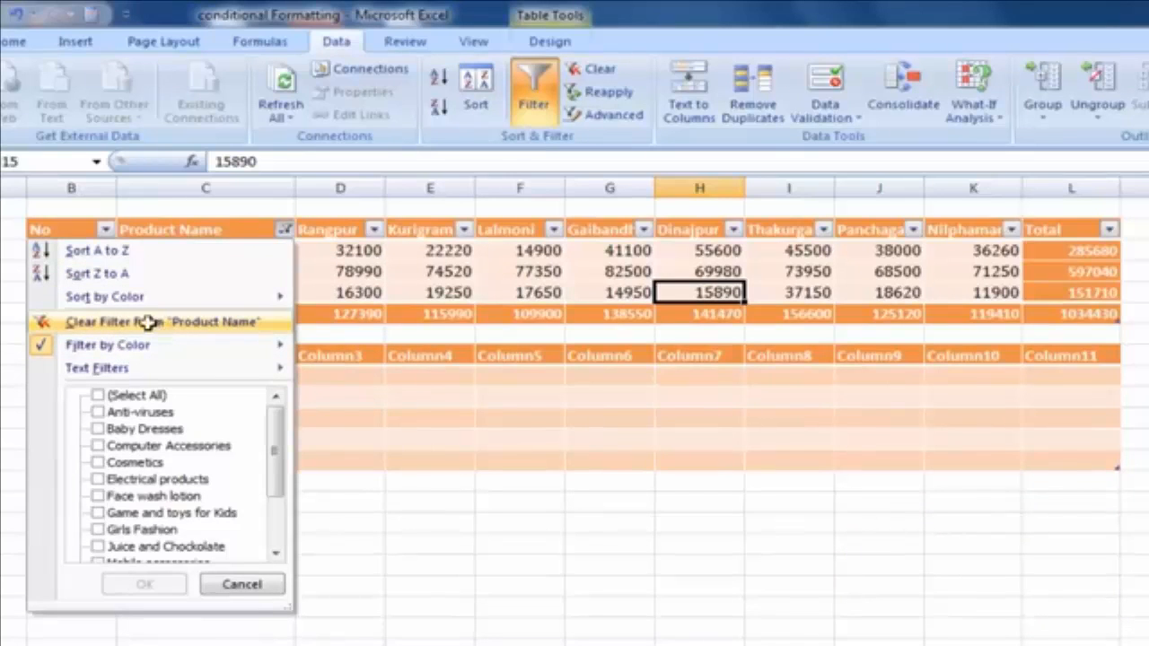
left_click(148, 322)
left_click(422, 271)
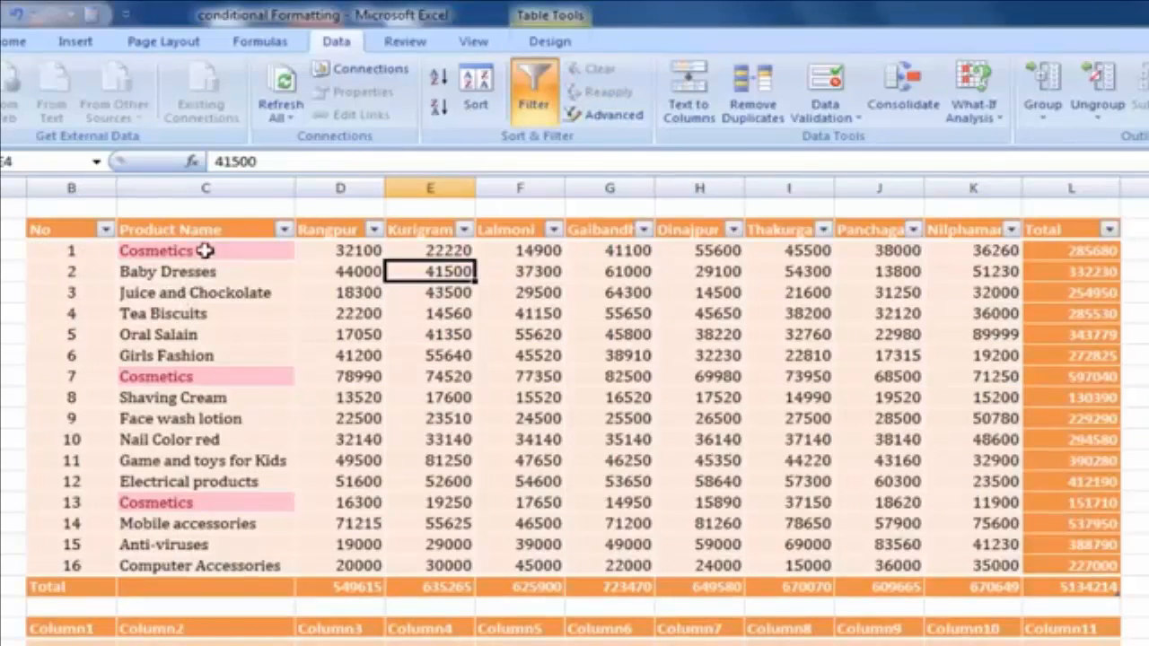
- Clear the conditional formatting rules from the product names in C3:C18
left_click_drag(205, 250, 206, 566)
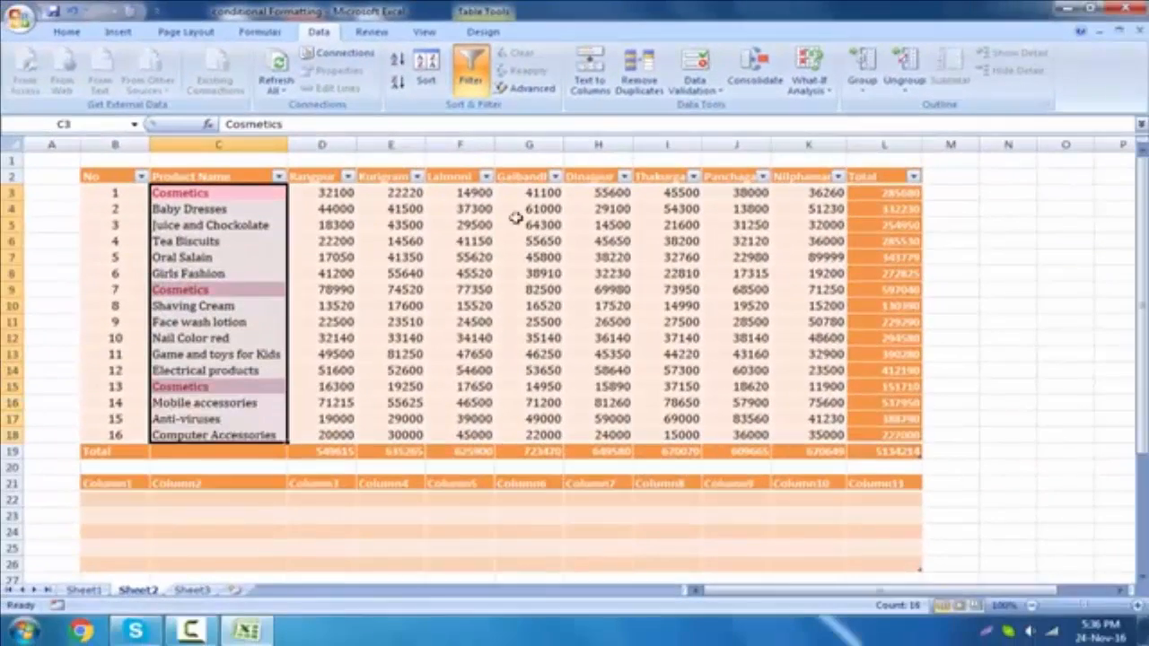
left_click(70, 34)
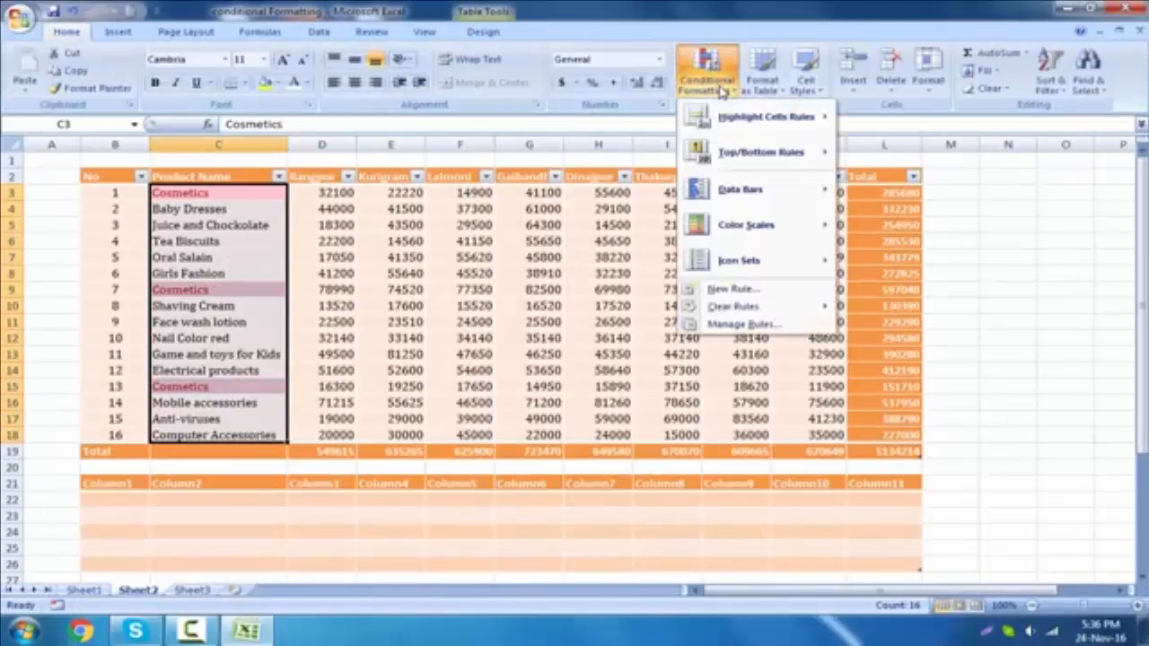
mouse_move(745, 306)
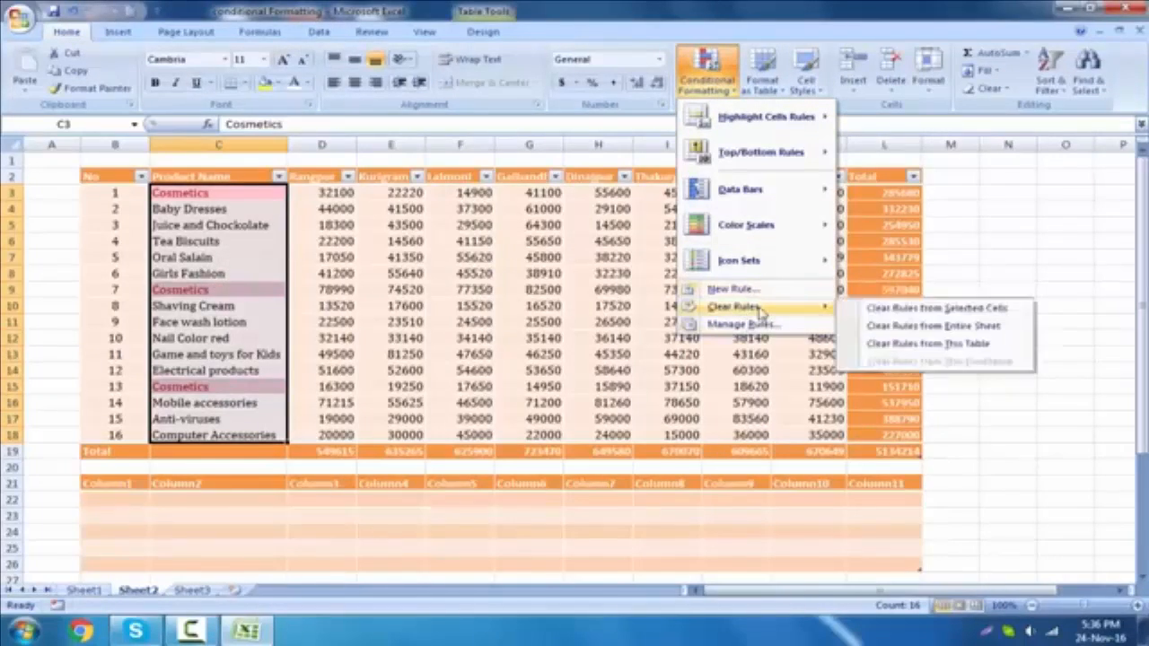
left_click(992, 310)
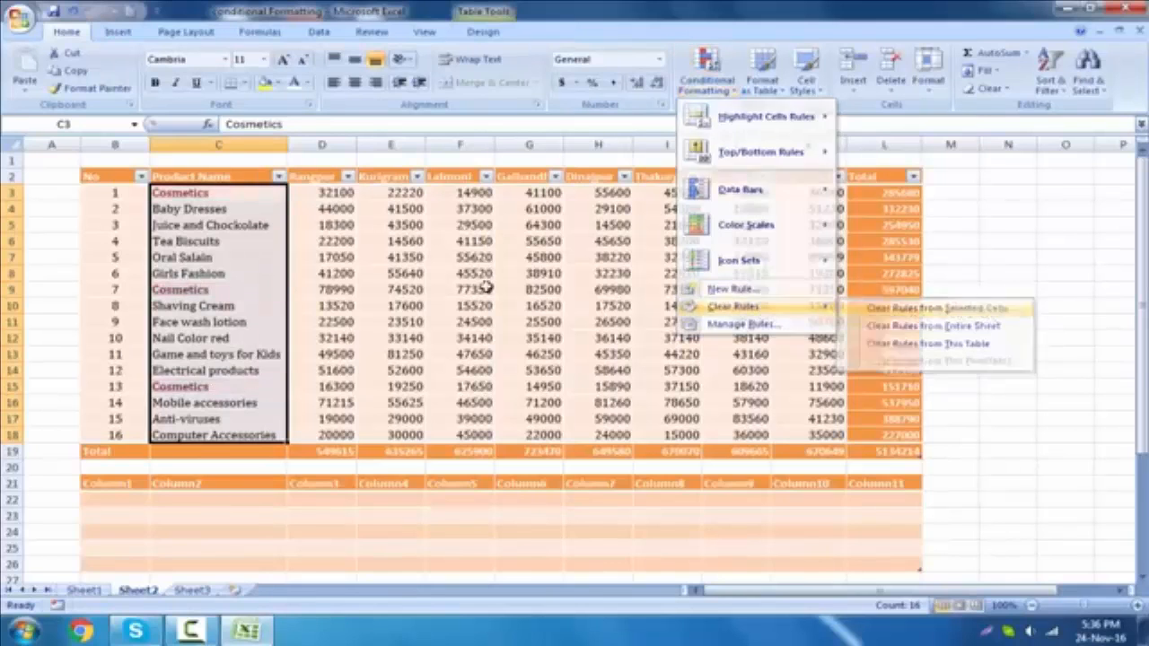
left_click(448, 272)
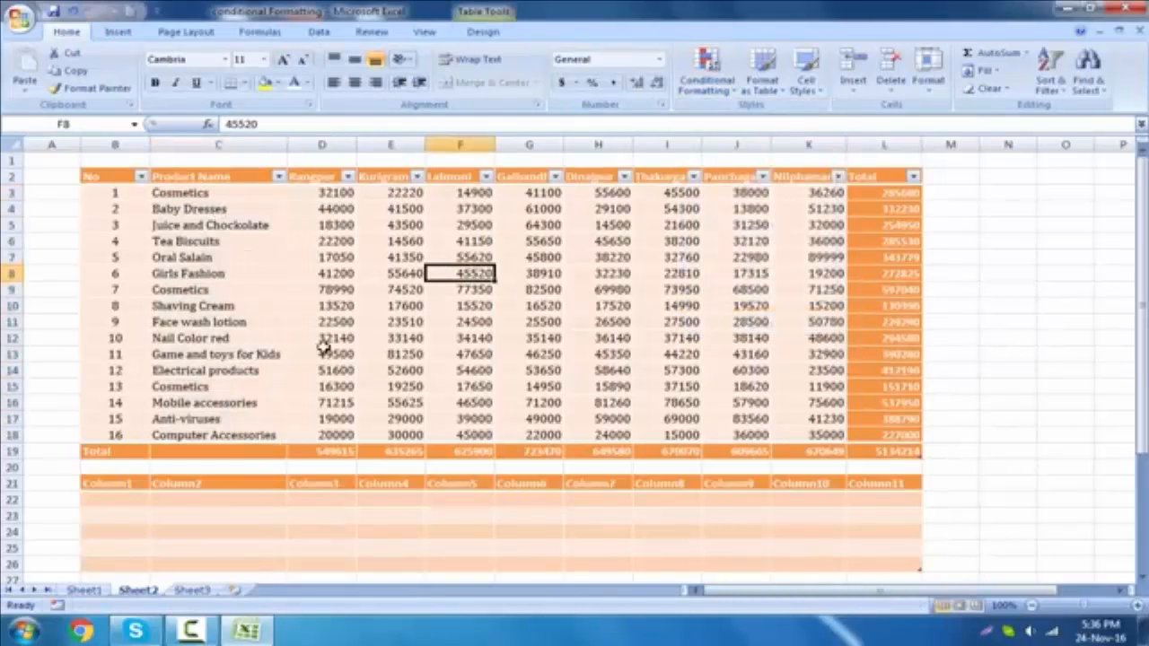
- Fill the Oral Salain and Anti-viruses product name cells with yellow
left_click(569, 257)
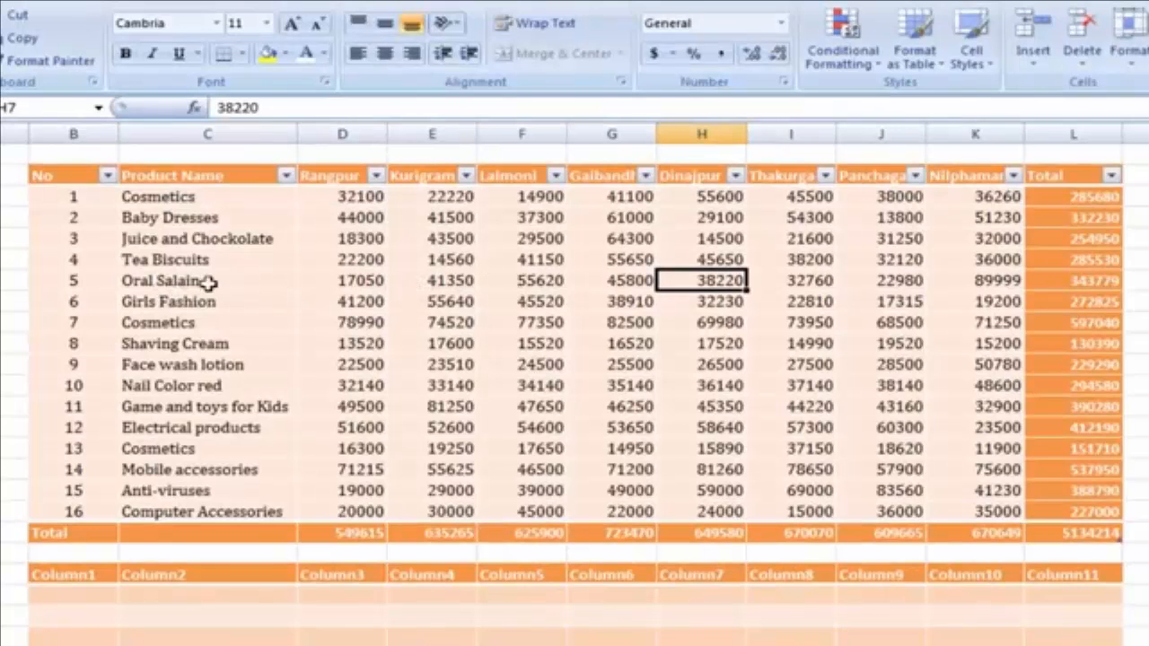
left_click(362, 281)
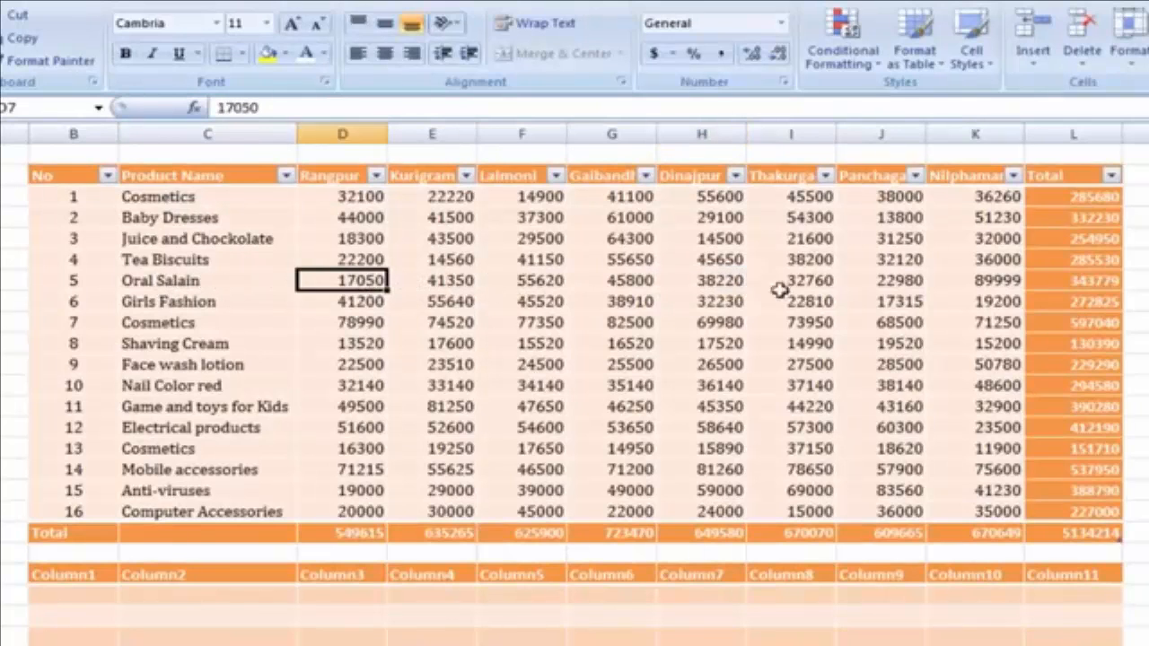
left_click(225, 283)
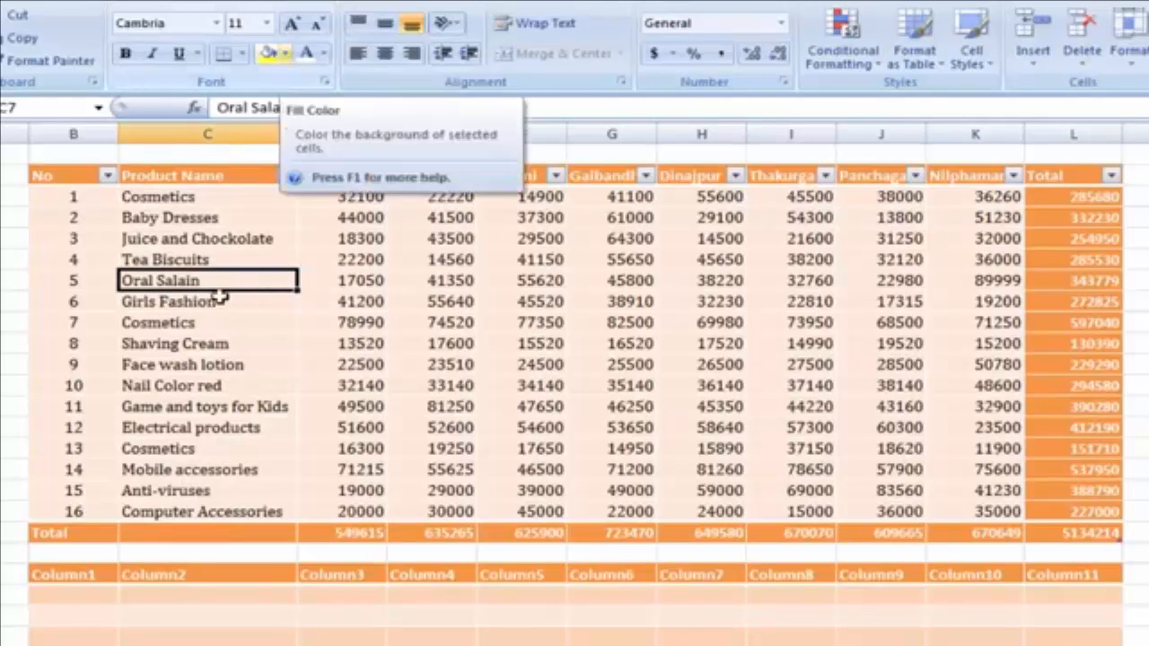
left_click(284, 54)
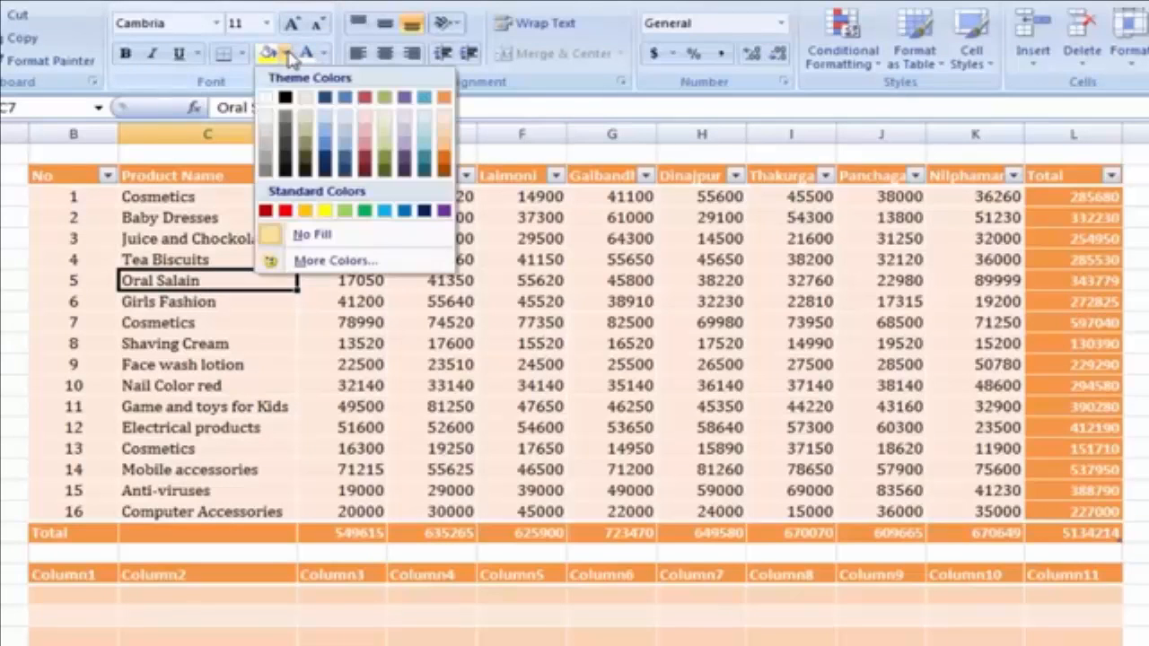
left_click(326, 216)
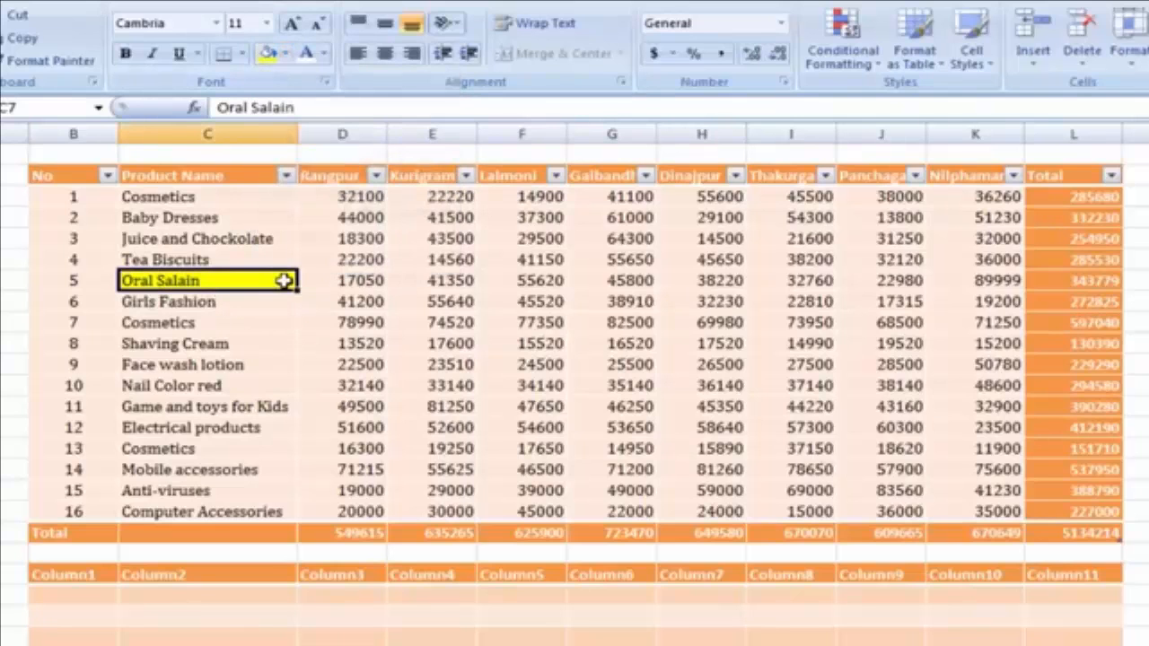
left_click(222, 490)
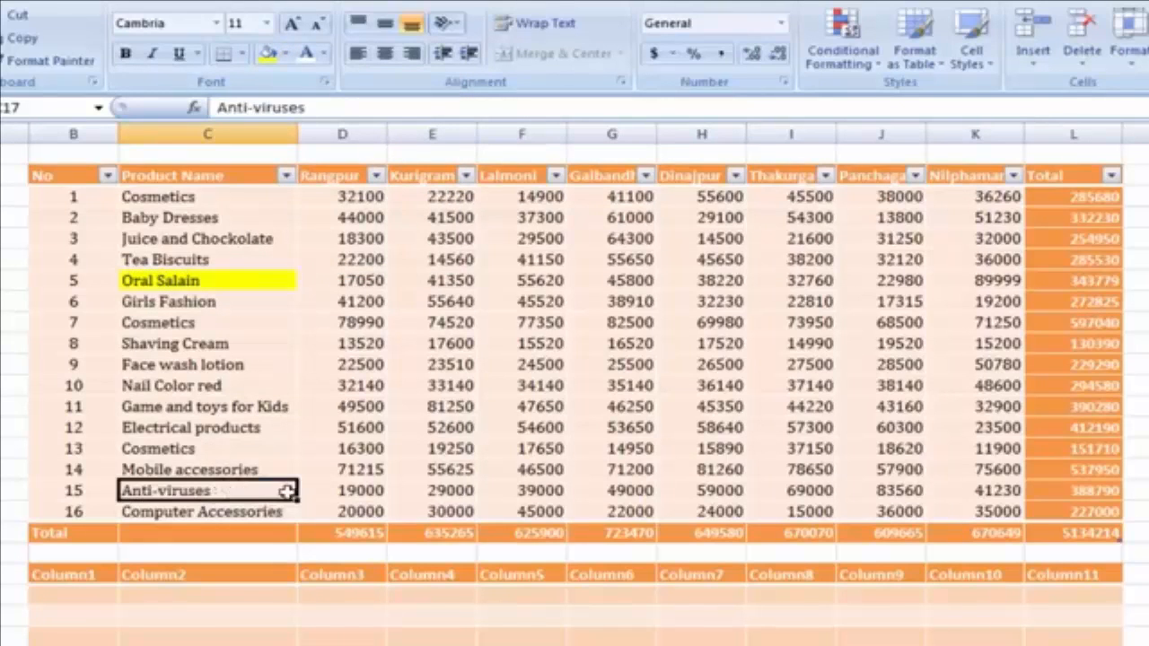
left_click(266, 56)
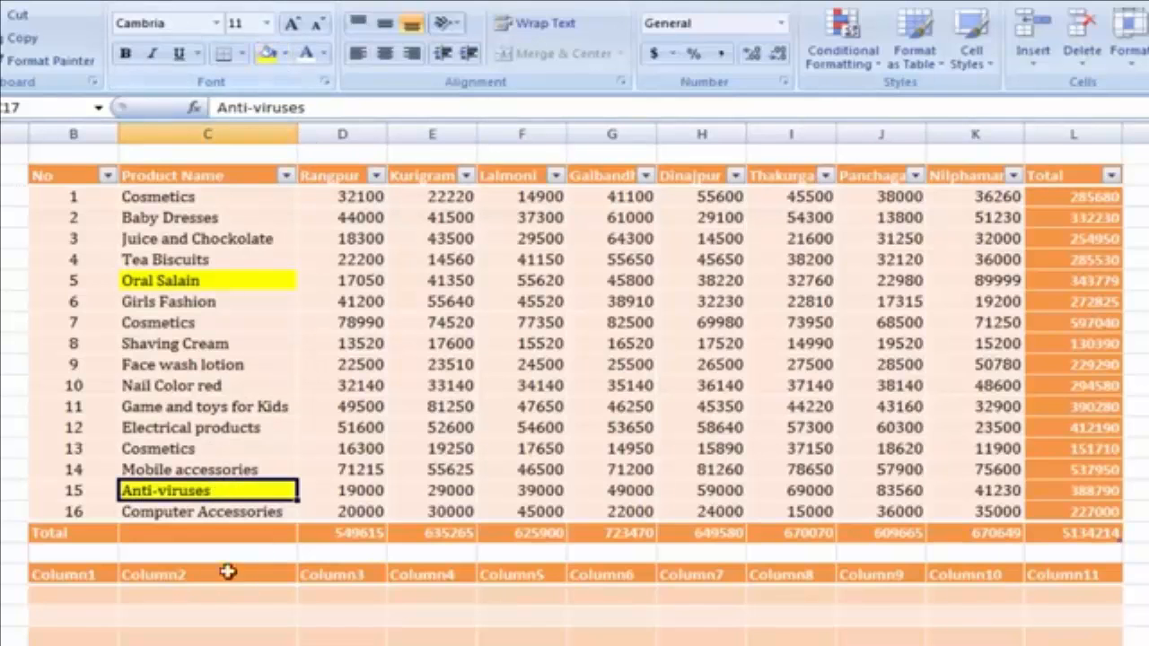
- Filter the Product Name column by the yellow cell color
left_click(206, 403)
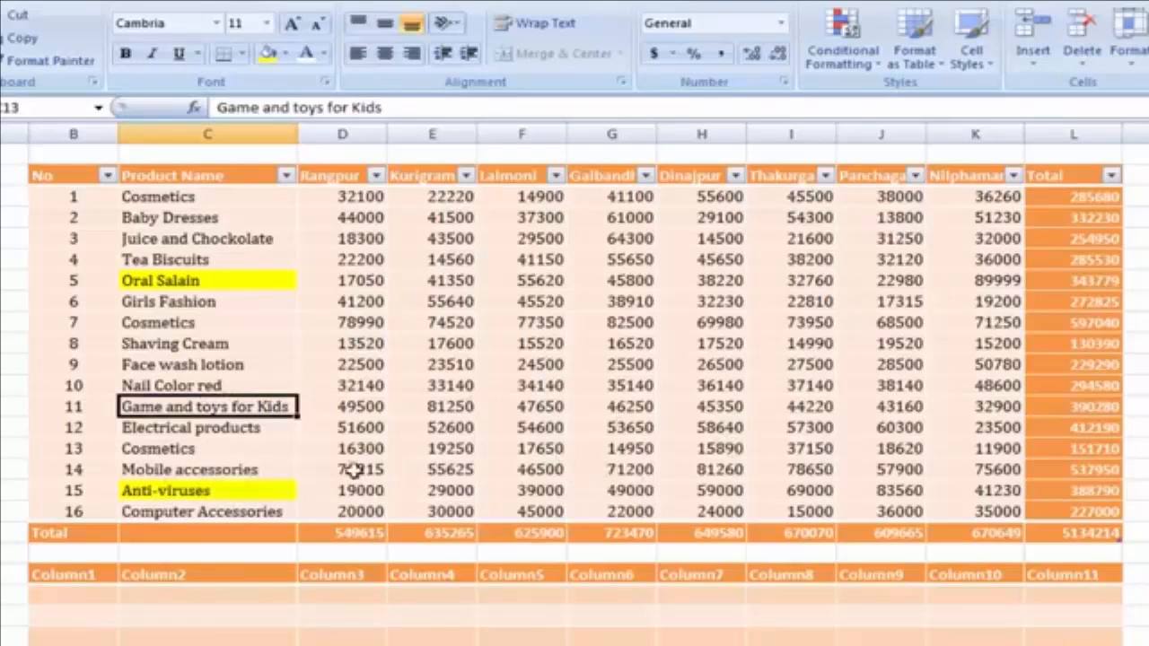
left_click(287, 176)
mouse_move(278, 291)
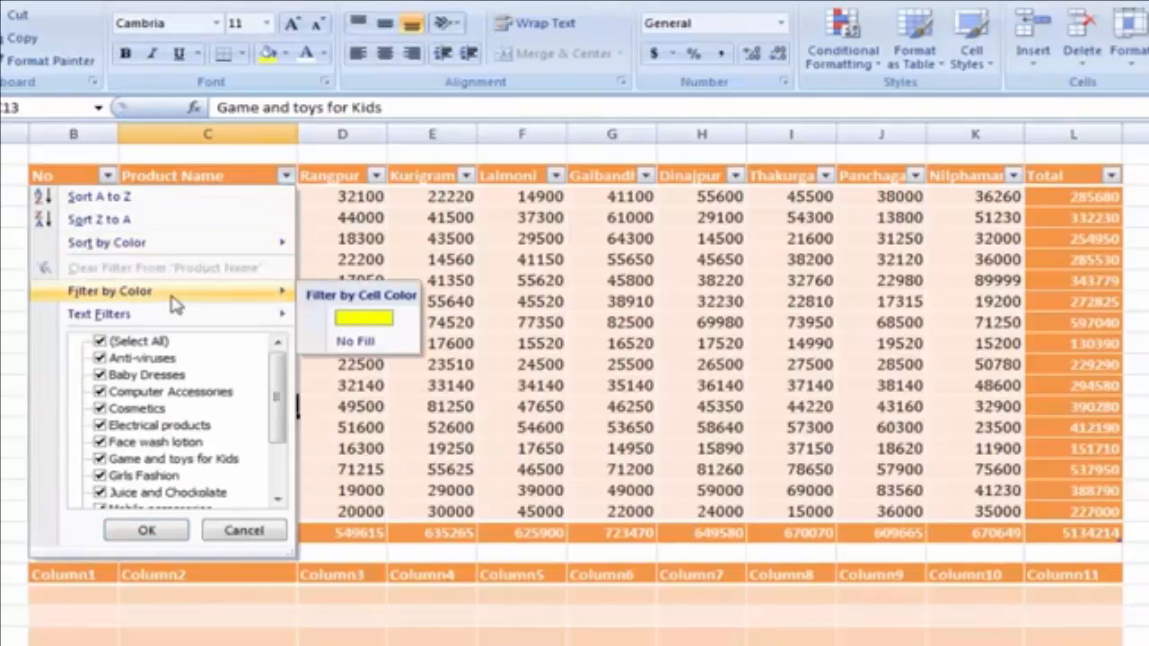
left_click(368, 321)
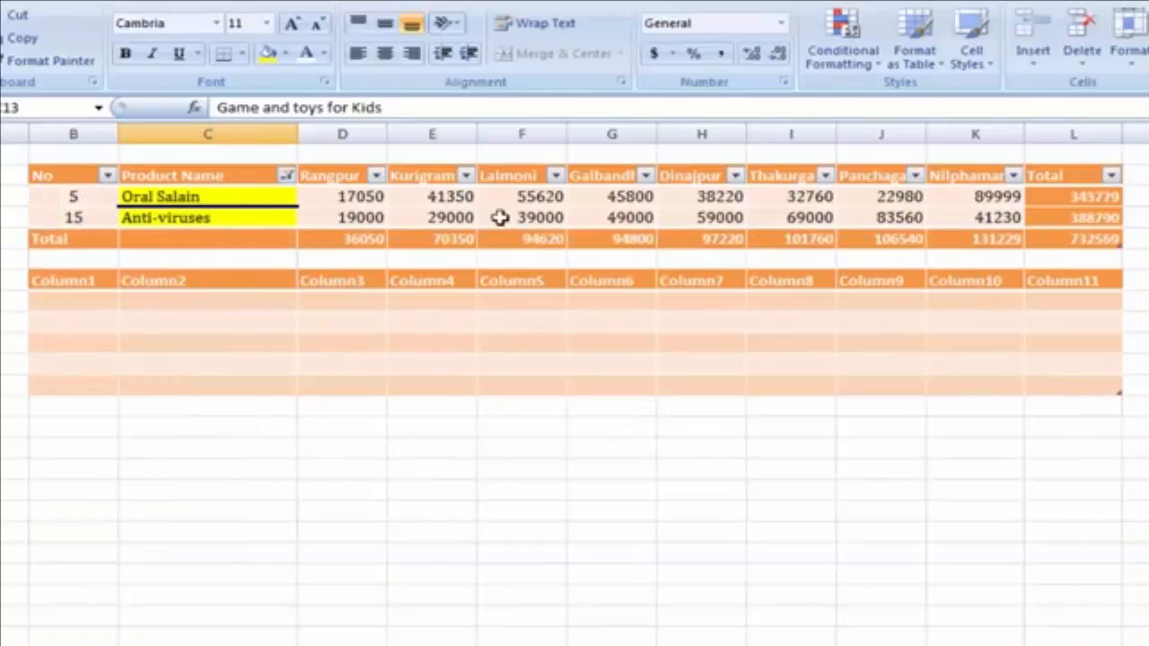
- Clear the yellow cell color filter from the Product Name column
left_click(450, 216)
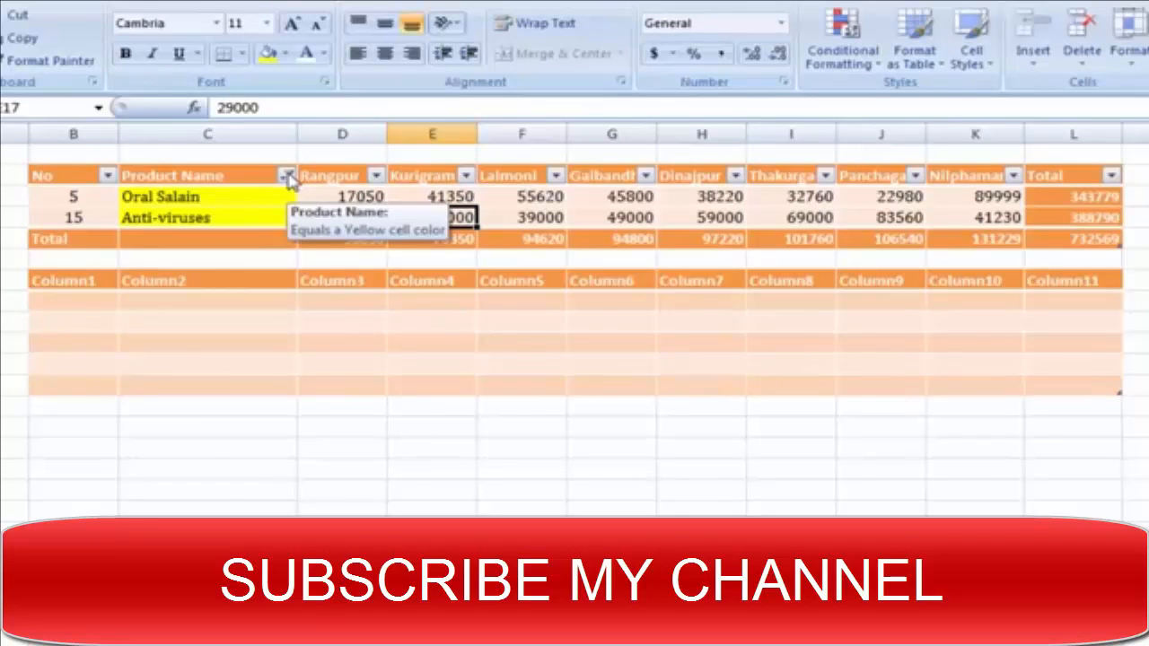
left_click(287, 176)
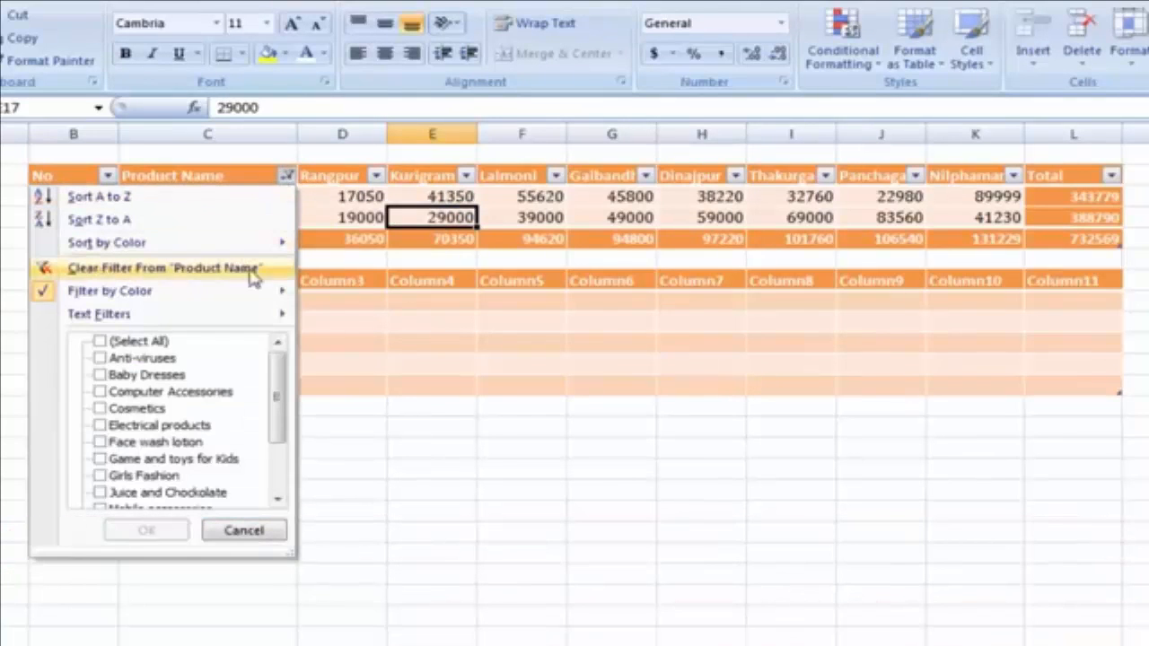
left_click(188, 274)
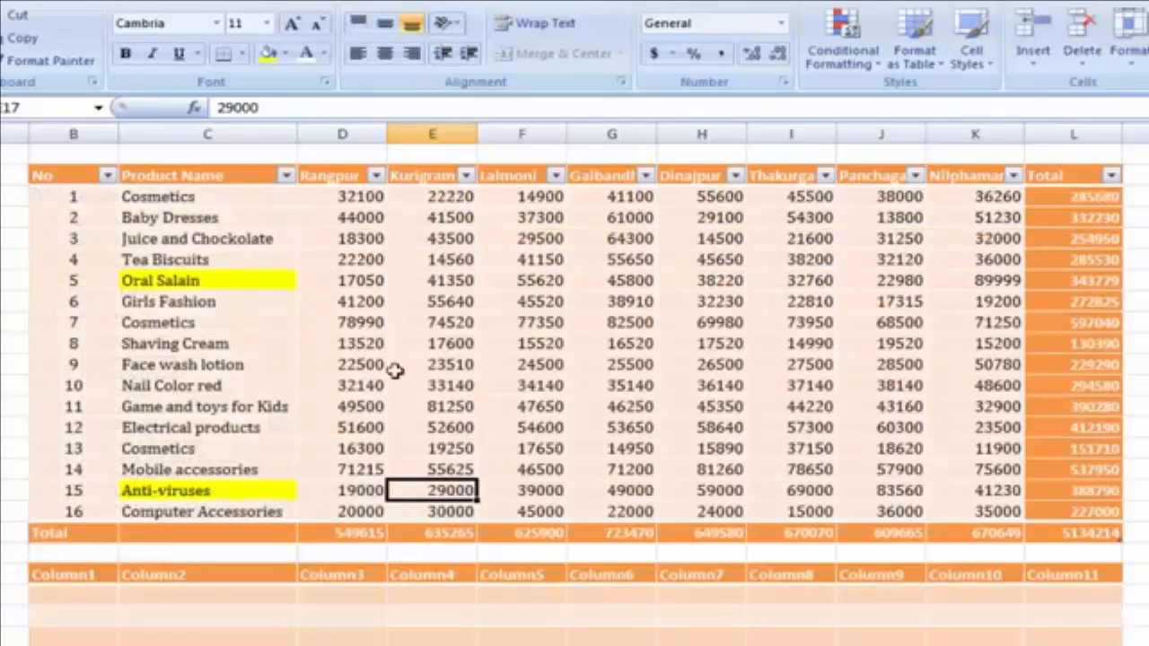
left_click(534, 325)
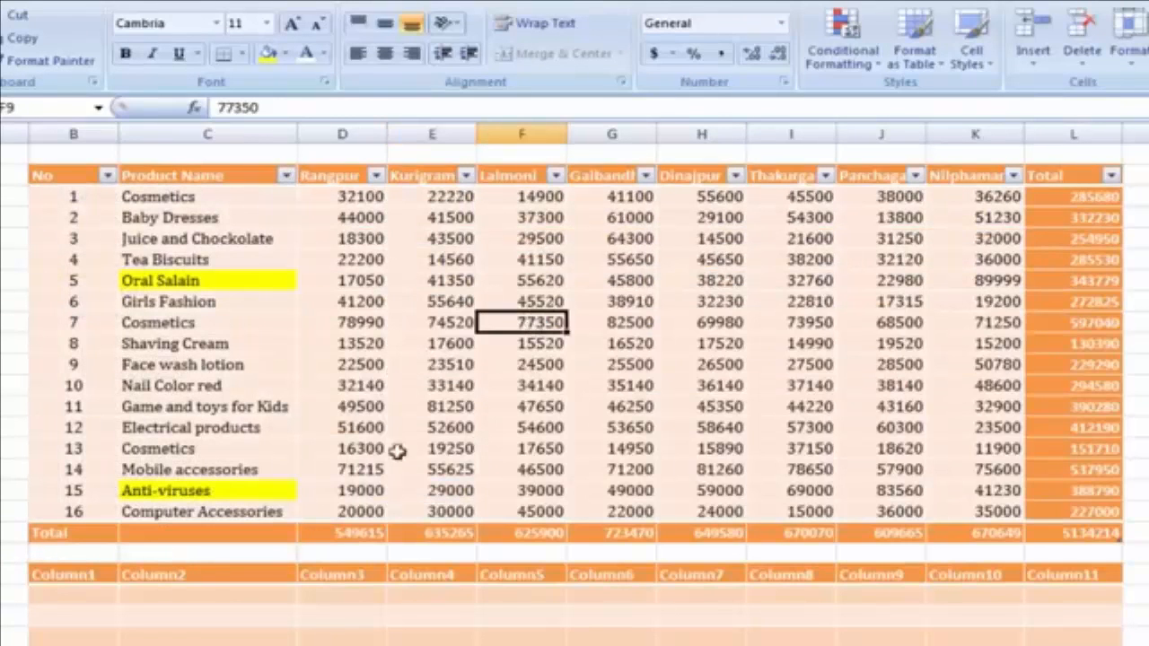
- Clear the formatting of the yellow Oral Salain and Anti-viruses cells while keeping their text
left_click(245, 282)
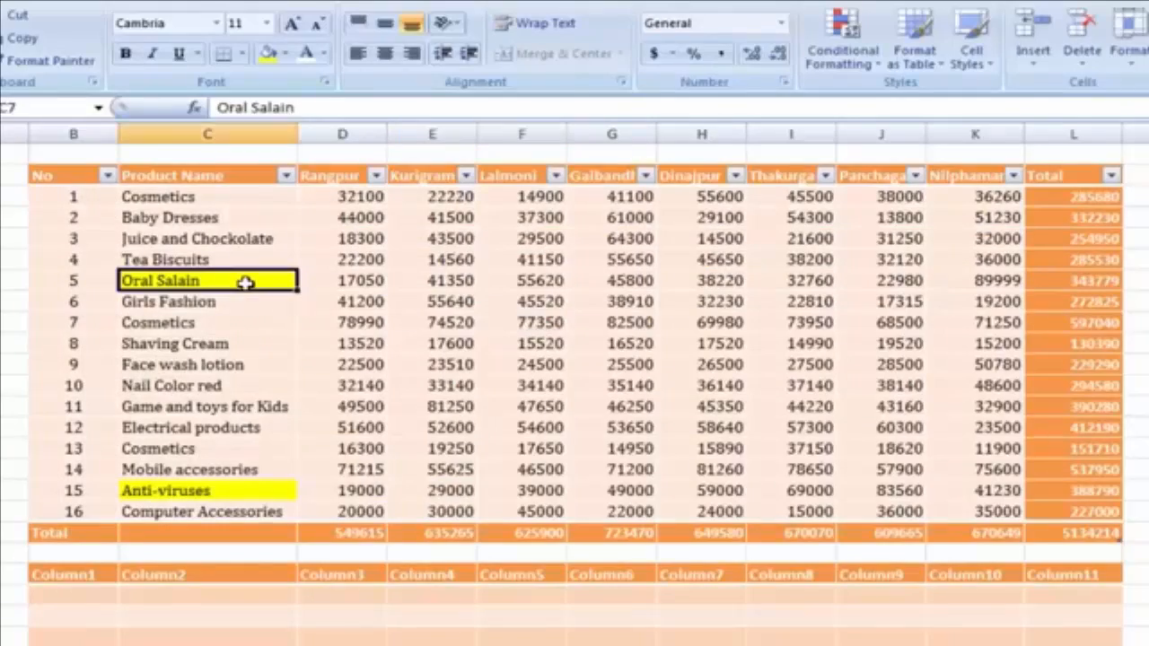
left_click(257, 485)
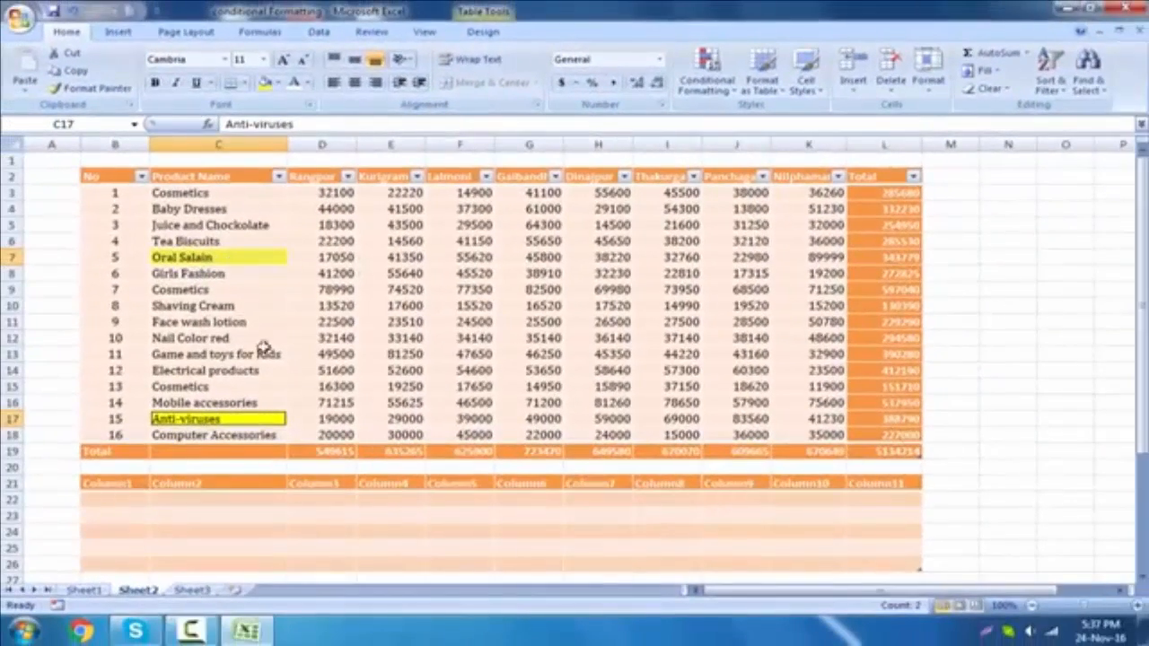
left_click(990, 89)
left_click(1020, 125)
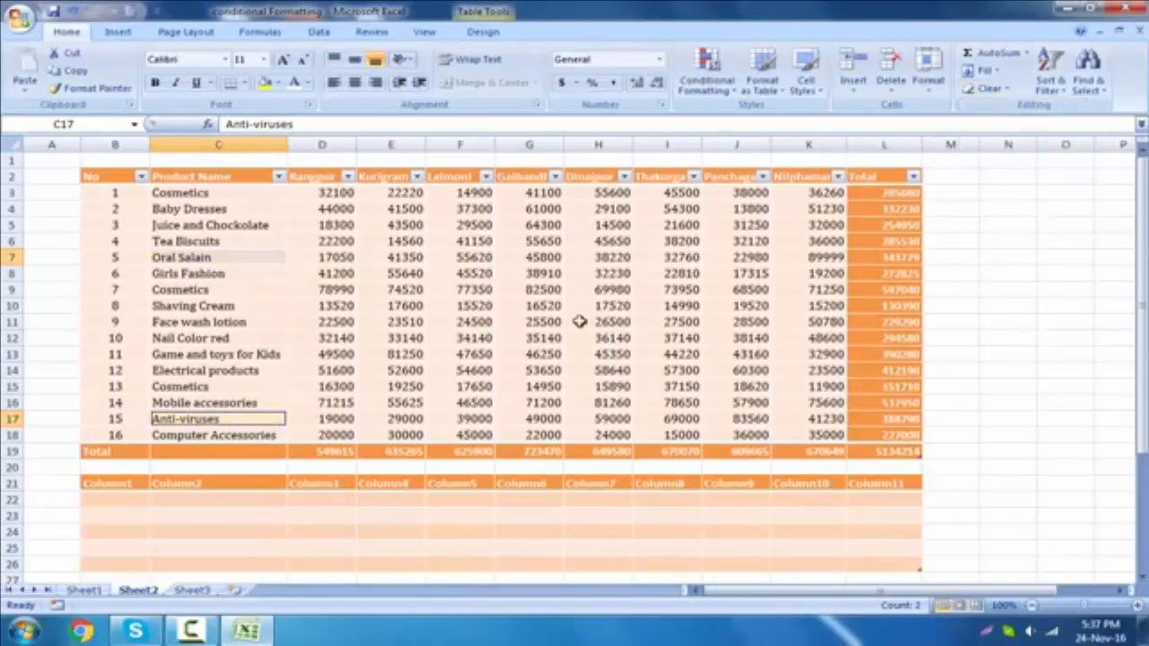
- Turn off the filter for the sales table so its header row has no filter arrows
left_click(598, 322)
left_click(437, 320)
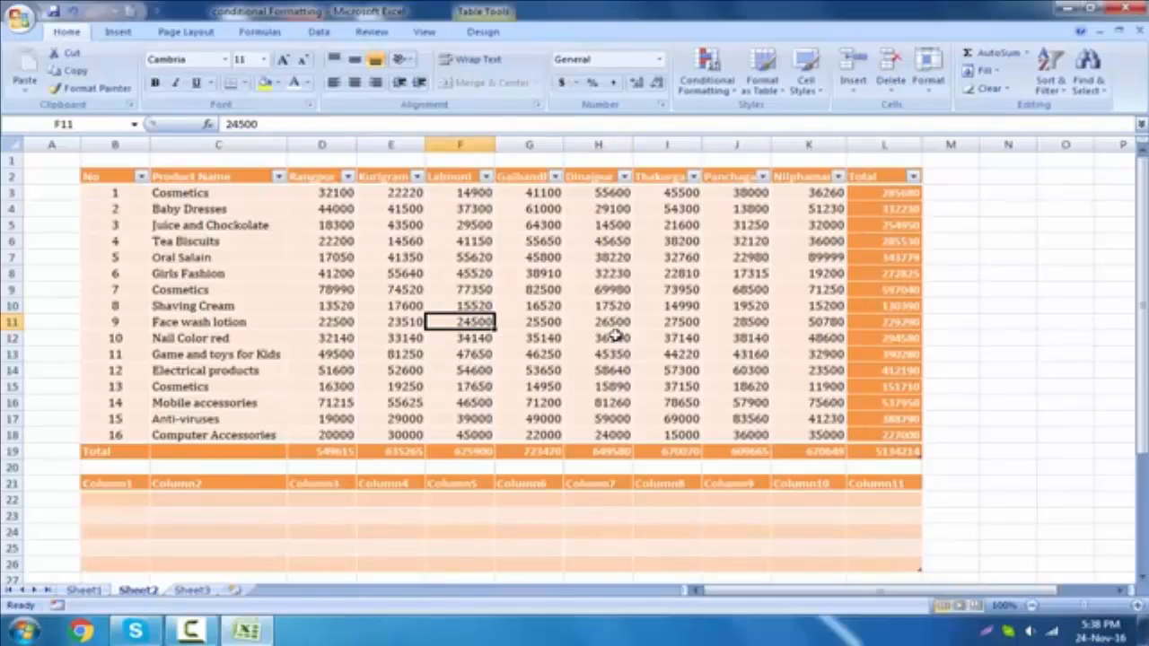
key("ctrl+shift+l")
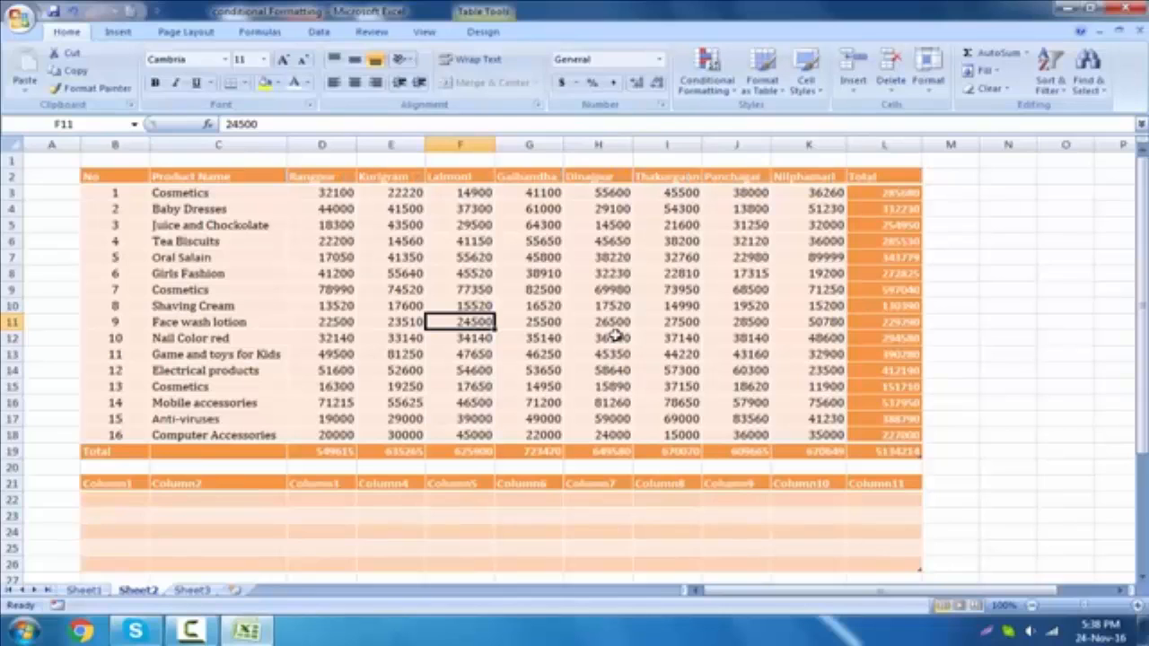
left_click(610, 336)
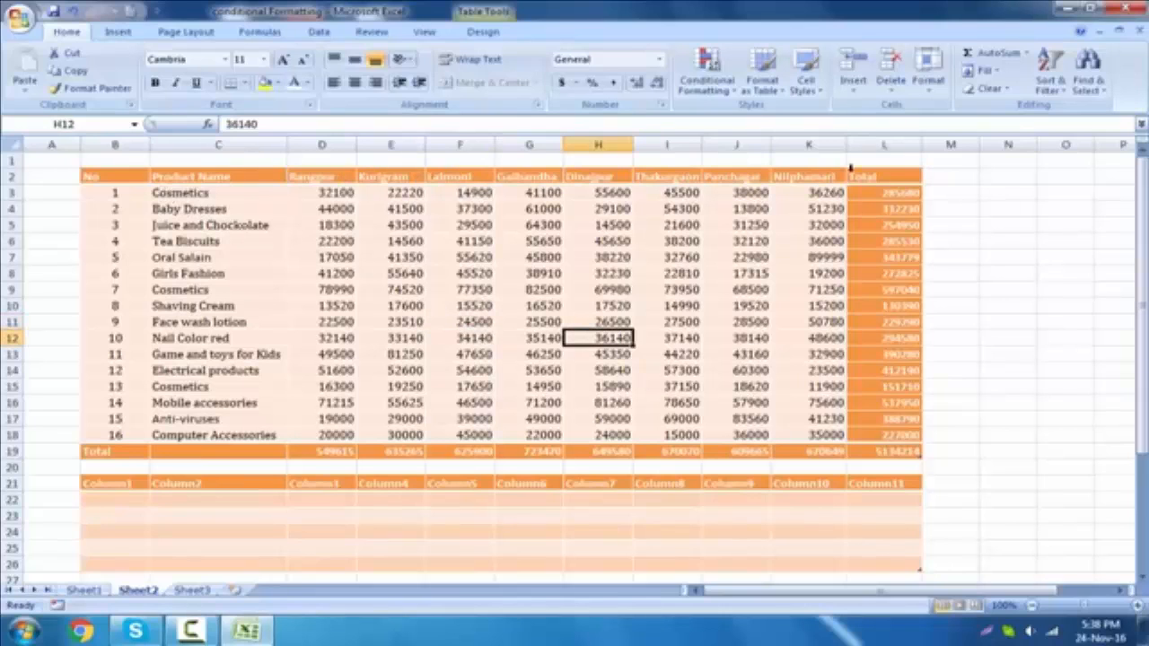
left_click(716, 294)
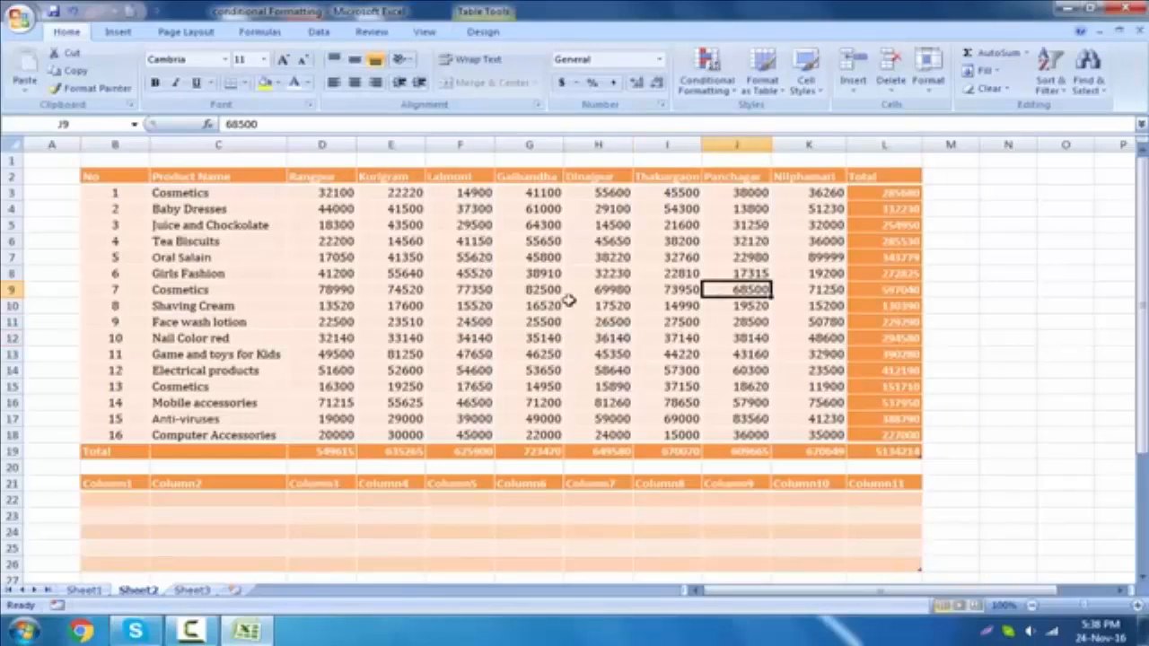
left_click(588, 306)
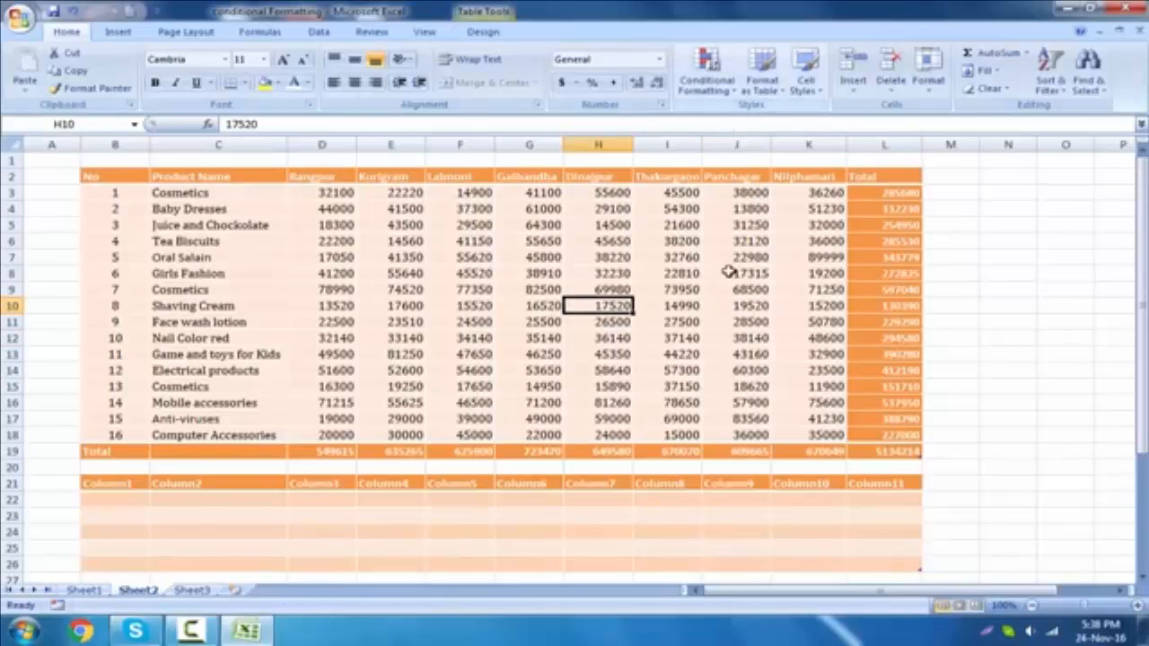